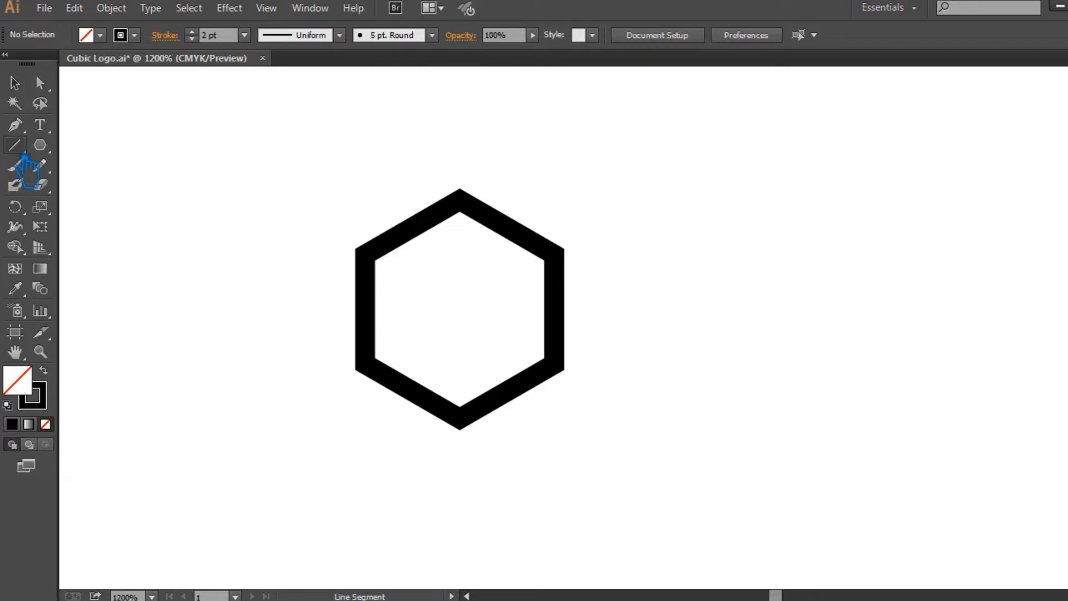
# Draw a vertical line about 30 px long through the hexagon's top and bottom vertices, nudged down to protrude at both ends
pyautogui.moveTo(461, 420); pyautogui.dragTo(484, 126)
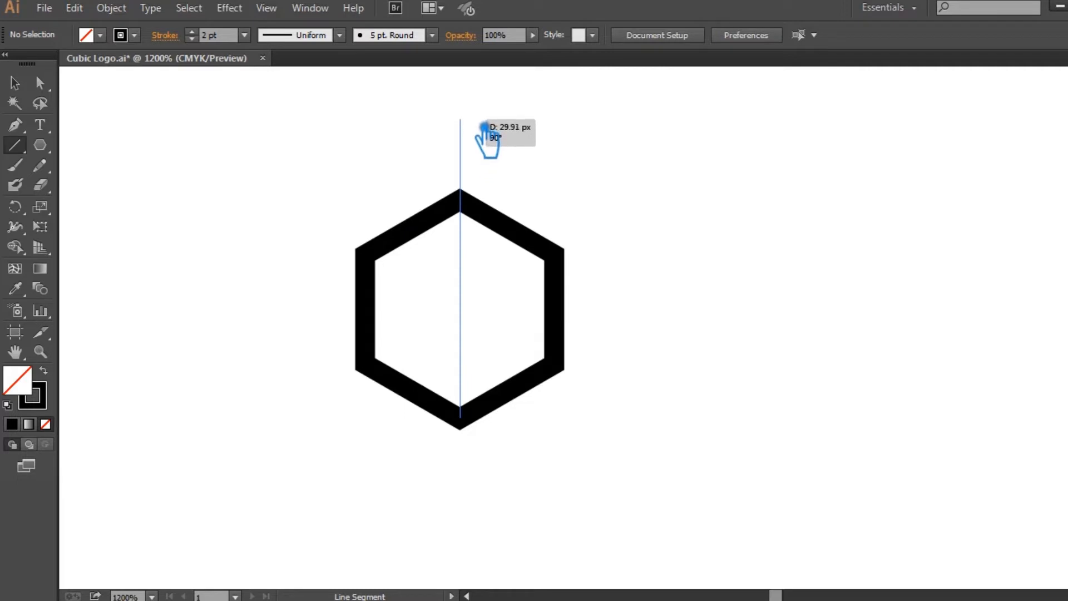
pyautogui.moveTo(484, 126); pyautogui.dragTo(484, 127)
pyautogui.click(14, 82)
pyautogui.press('Down')
pyautogui.press('Down')
pyautogui.press('Down')
pyautogui.press('Down')
pyautogui.click(627, 435)
# Draw a diagonal line from the hexagon's upper-right vertex to its lower-left vertex and lengthen it beyond both sides
pyautogui.click(15, 145)
pyautogui.moveTo(554, 254); pyautogui.dragTo(381, 374)
pyautogui.click(15, 83)
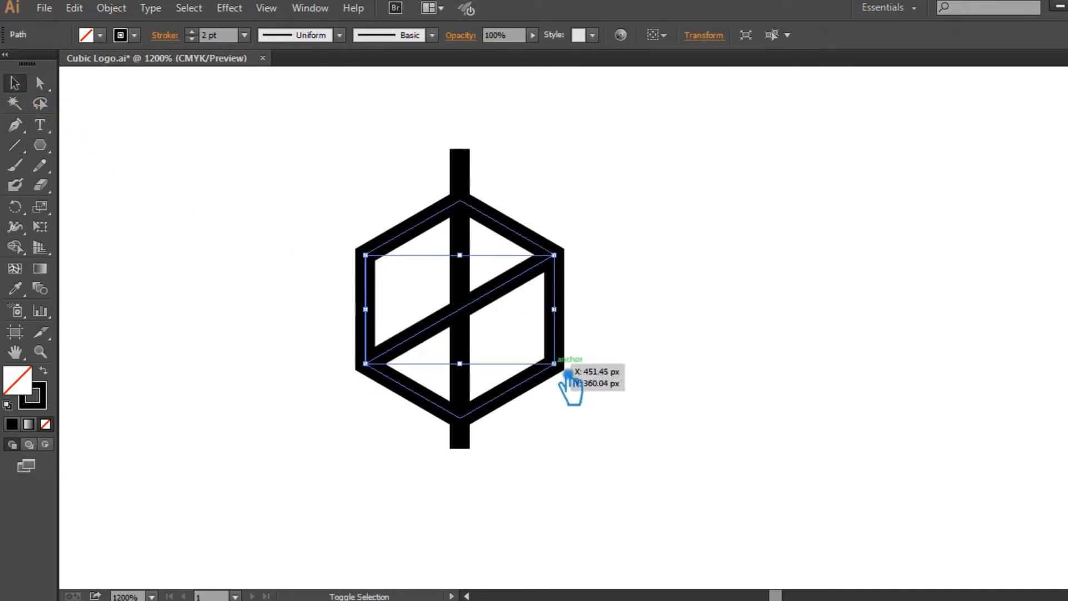
pyautogui.moveTo(568, 374); pyautogui.dragTo(646, 420)
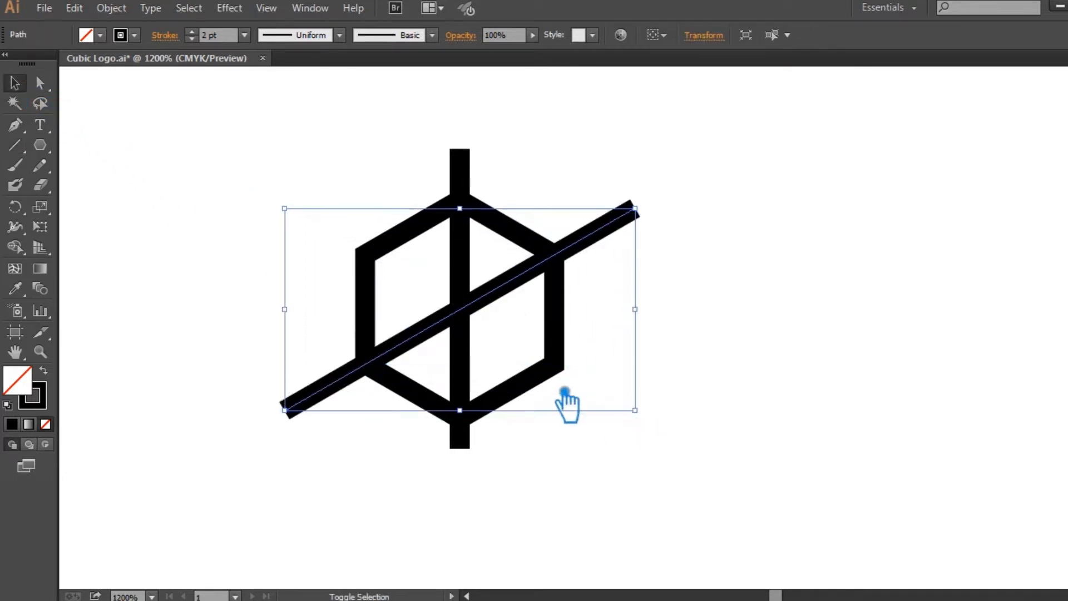
# Draw the opposite diagonal from the hexagon's upper-left vertex to its lower-right vertex and lengthen it beyond both sides
pyautogui.click(14, 145)
pyautogui.moveTo(365, 255)
pyautogui.mouseDown()
pyautogui.moveTo(575, 359)
pyautogui.moveTo(553, 363)
pyautogui.mouseUp()
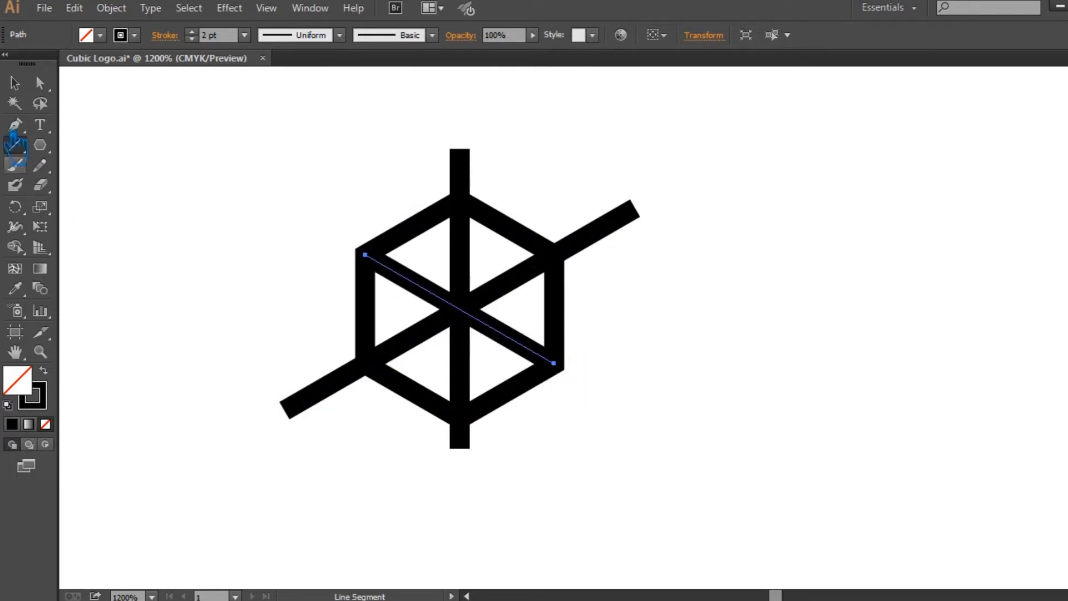
pyautogui.click(14, 83)
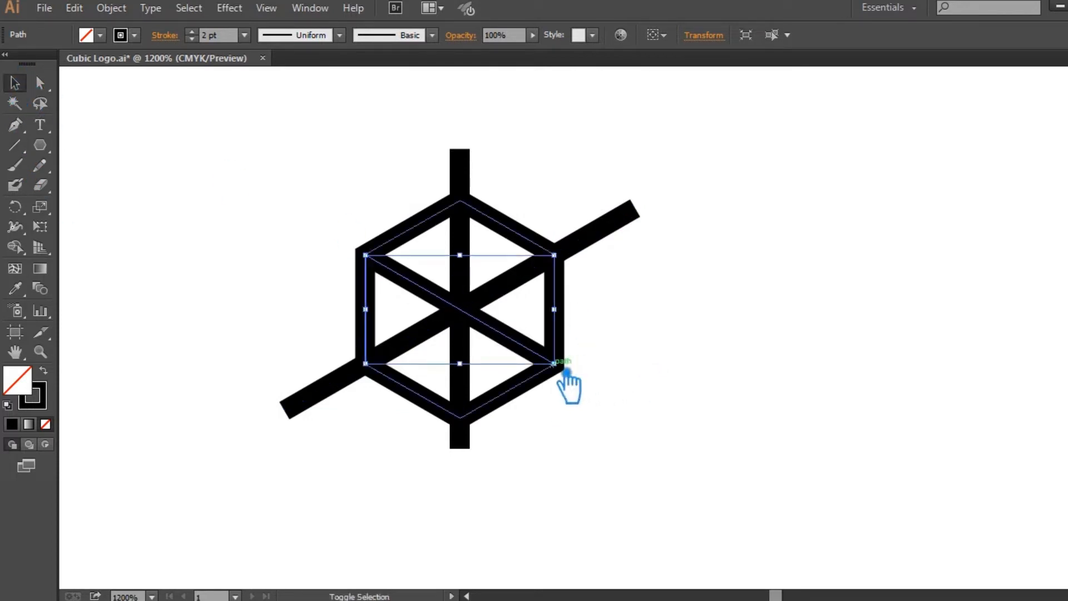
pyautogui.click(696, 396)
pyautogui.click(531, 355)
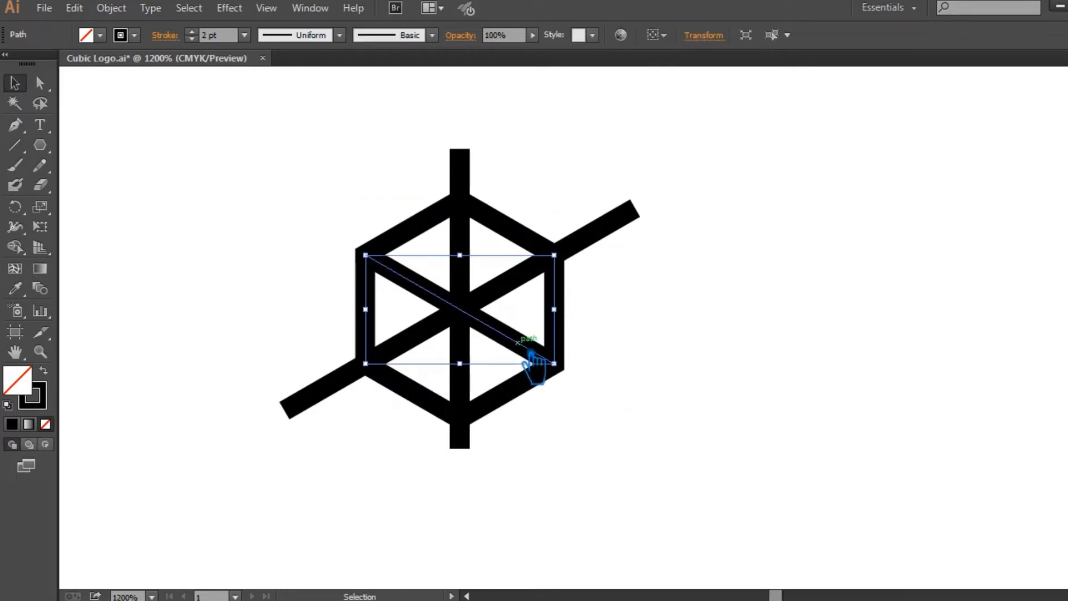
pyautogui.moveTo(555, 363); pyautogui.dragTo(607, 395)
pyautogui.click(702, 389)
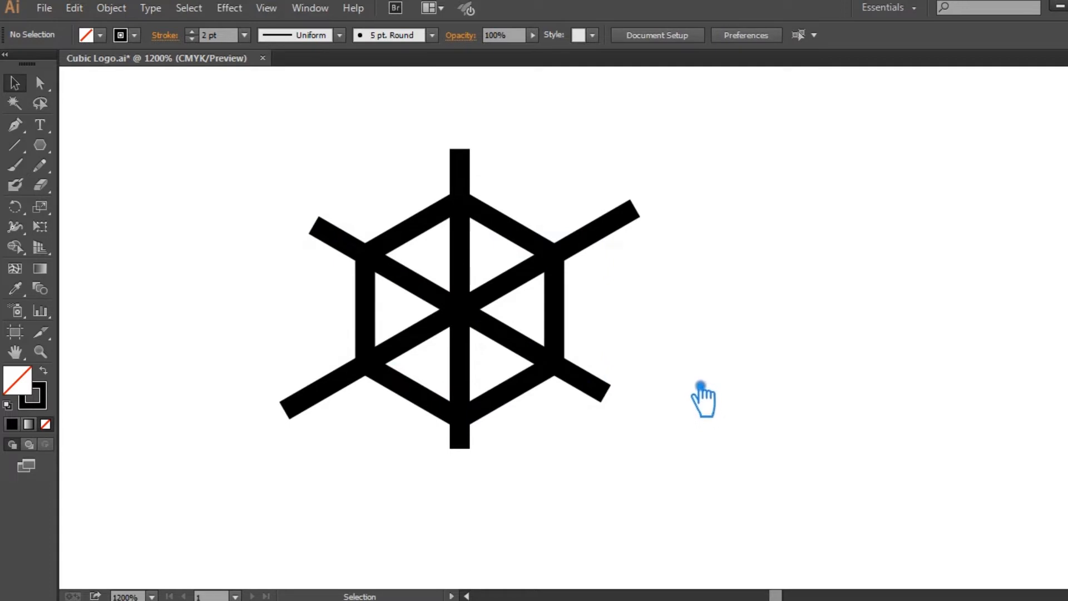
# Scale the hexagon down proportionally around its center so the three lines extend well past it
pyautogui.click(571, 321)
pyautogui.moveTo(566, 210); pyautogui.dragTo(558, 230)
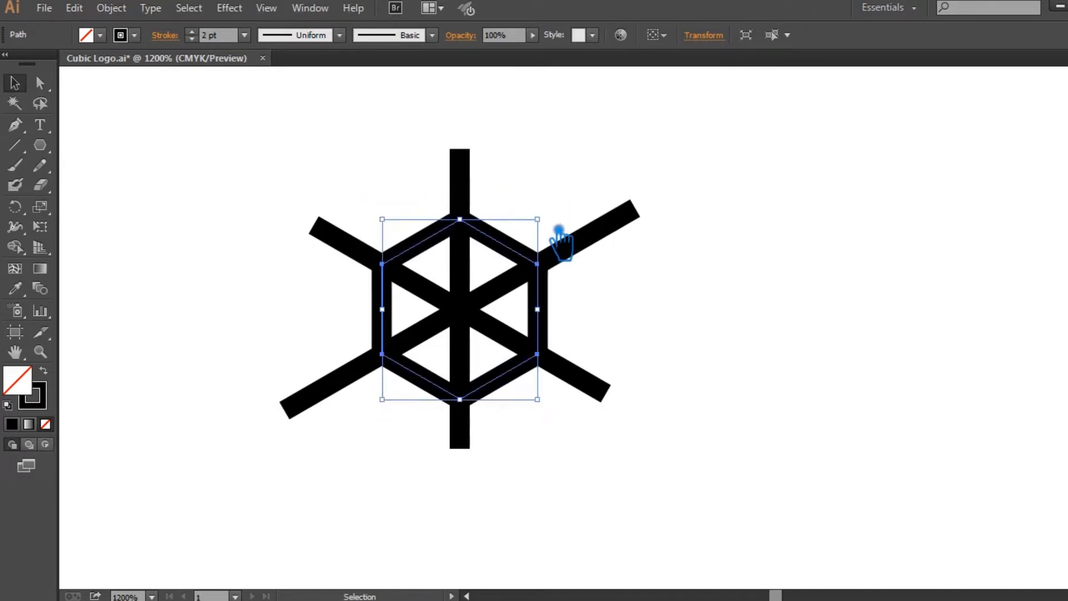
pyautogui.moveTo(551, 228); pyautogui.dragTo(555, 236)
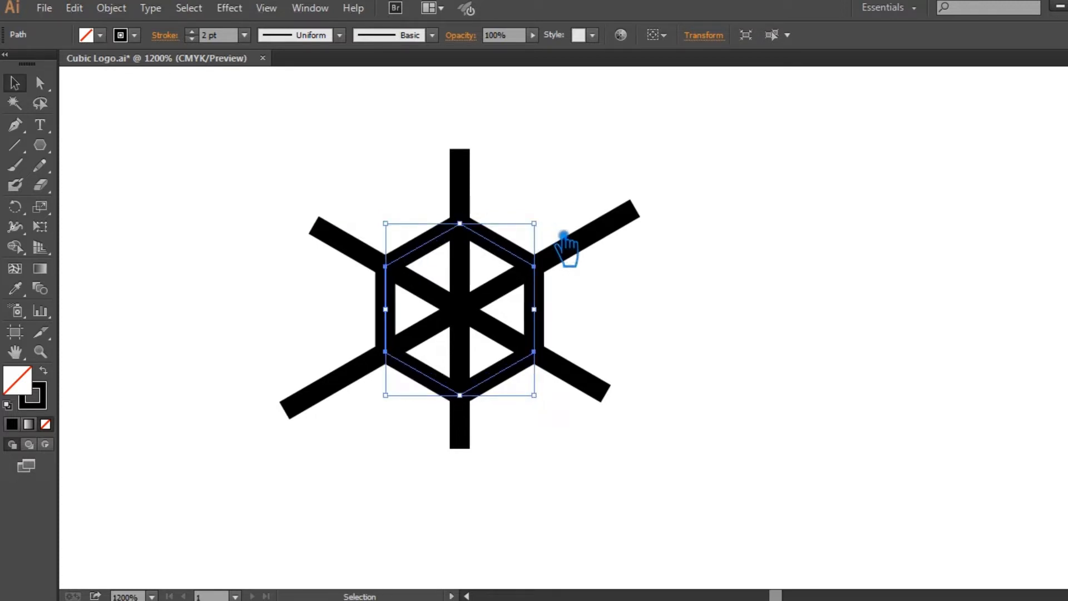
# Paste a copy of the hexagon in place and scale it up from the center as a larger outer hexagon
pyautogui.press('a')
pyautogui.press('v')
pyautogui.moveTo(550, 234); pyautogui.dragTo(608, 186)
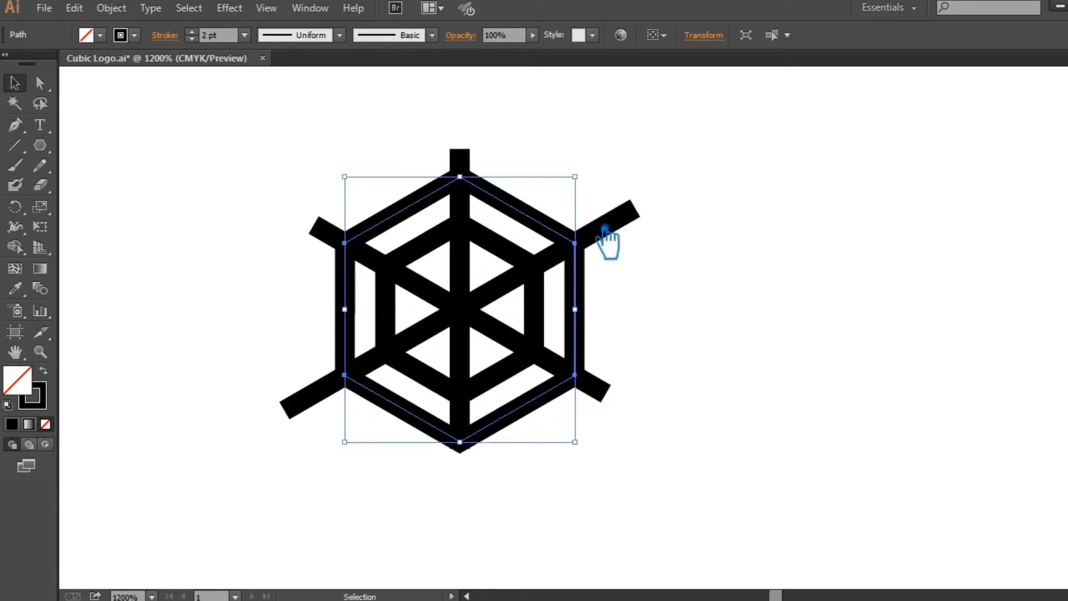
pyautogui.click(634, 295)
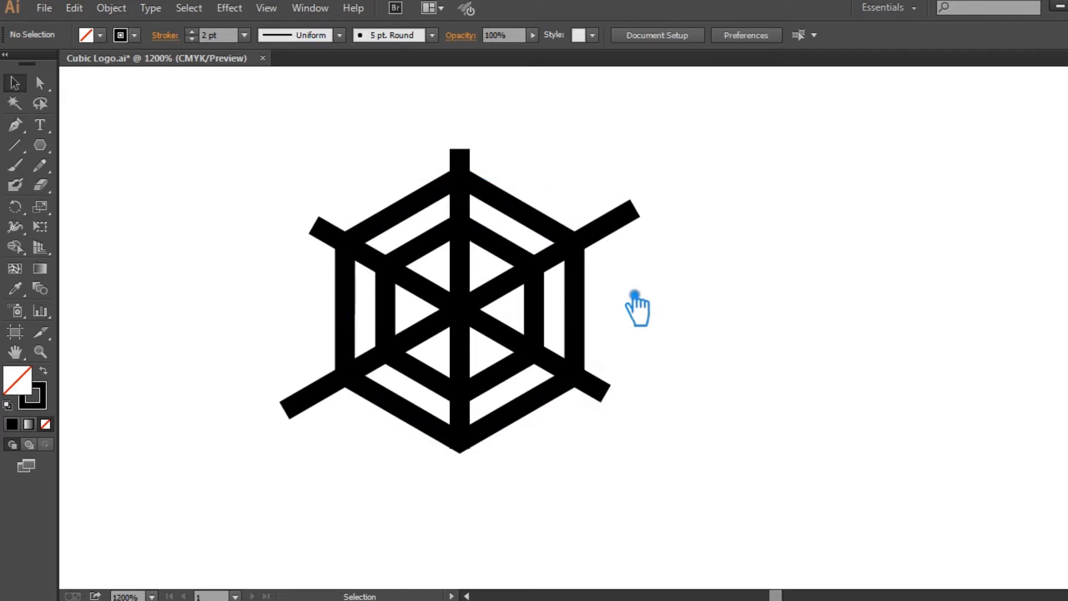
# Shrink the inner hexagon slightly around its center to widen the gap to the outer hexagon
pyautogui.click(539, 303)
pyautogui.moveTo(547, 234); pyautogui.dragTo(544, 239)
pyautogui.click(729, 307)
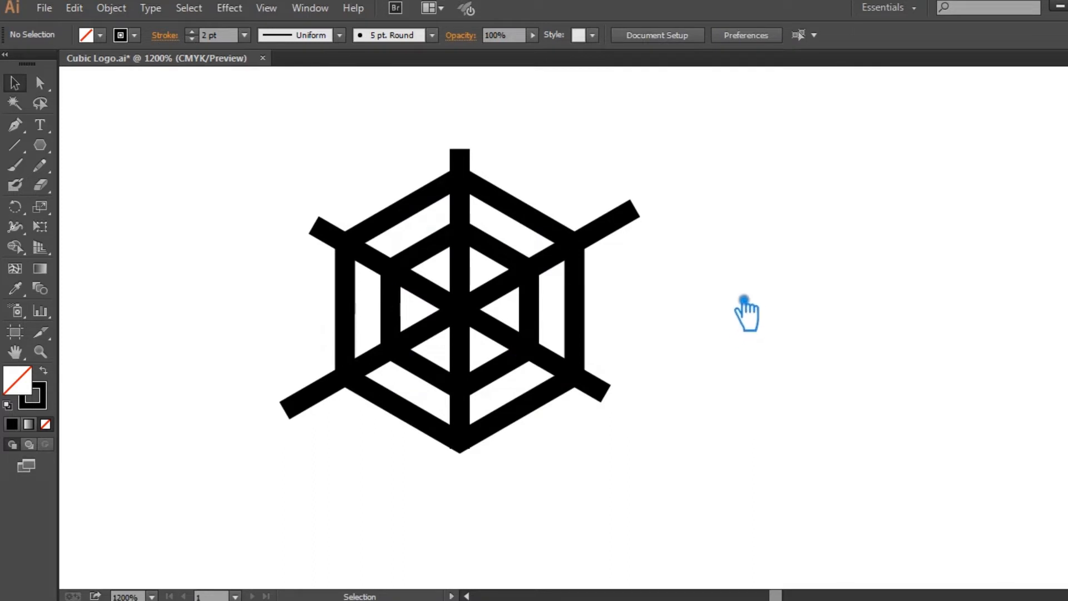
# Expand the fill and stroke of both hexagons and all three lines into filled shapes
pyautogui.moveTo(690, 483); pyautogui.dragTo(294, 162)
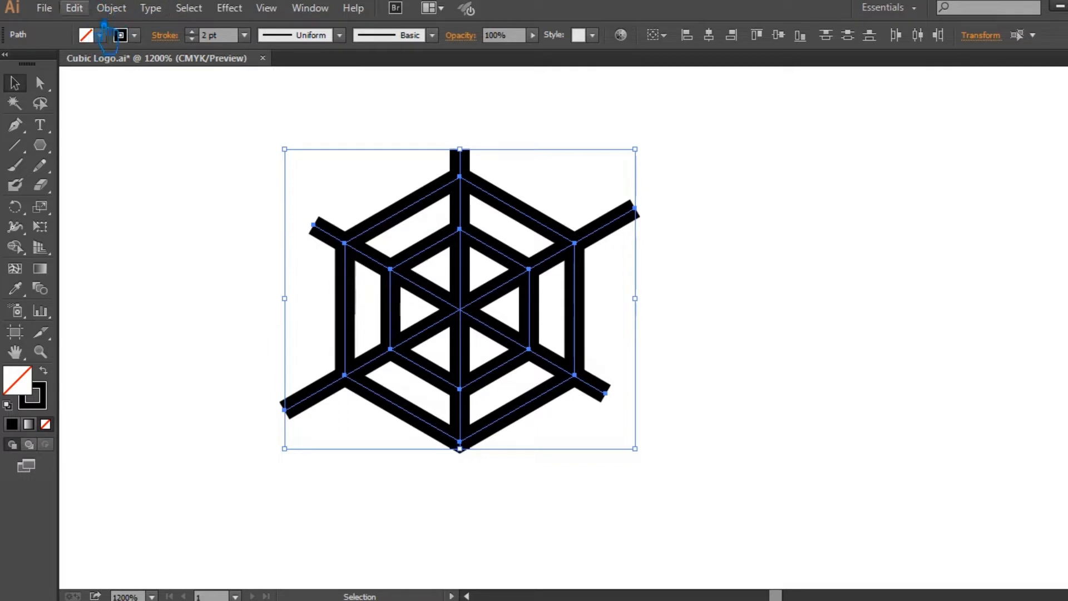
pyautogui.click(111, 8)
pyautogui.click(170, 187)
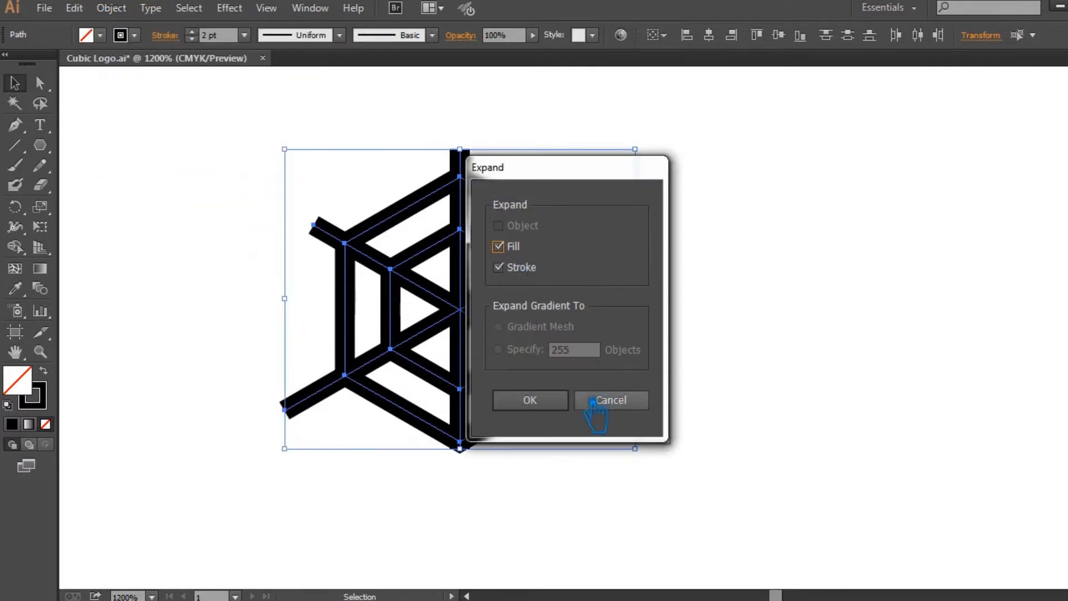
pyautogui.click(548, 402)
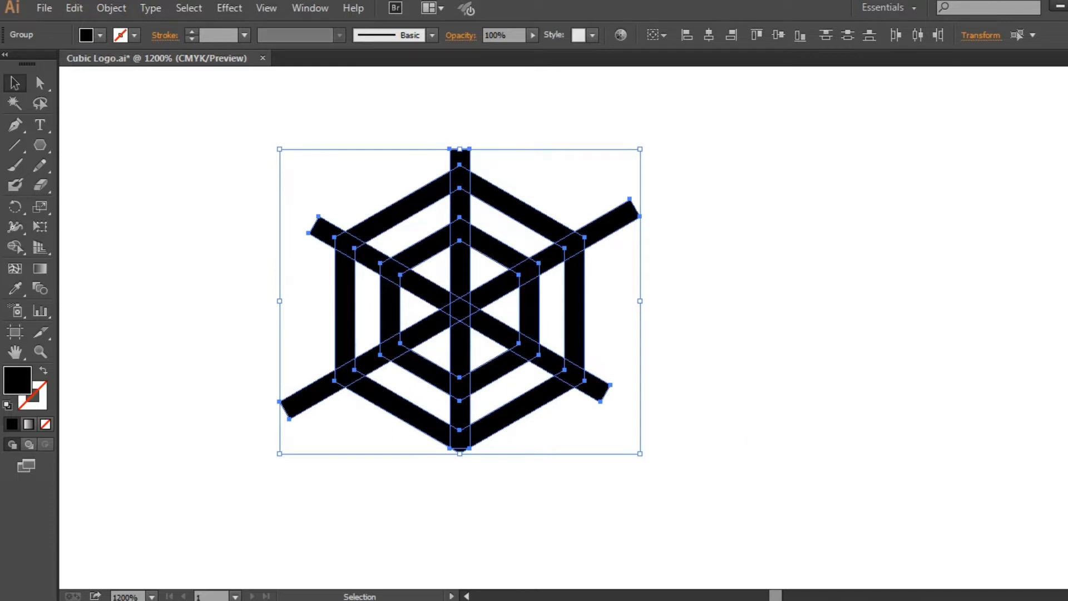
# Divide the expanded artwork with Pathfinder and ungroup the resulting pieces
pyautogui.click(945, 507)
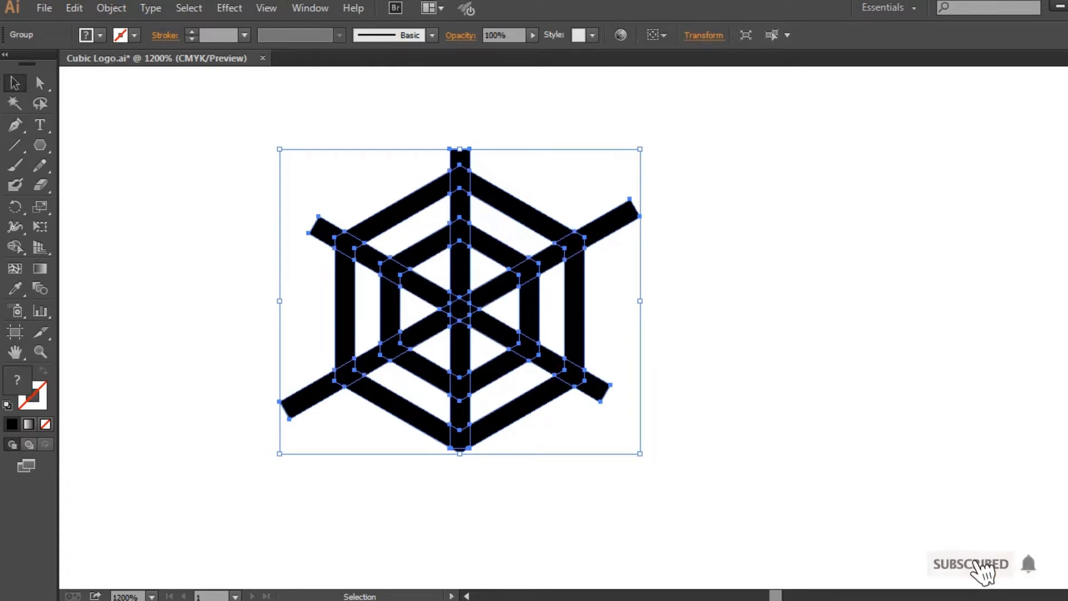
pyautogui.click(870, 404)
pyautogui.click(479, 278)
pyautogui.rightClick(473, 300)
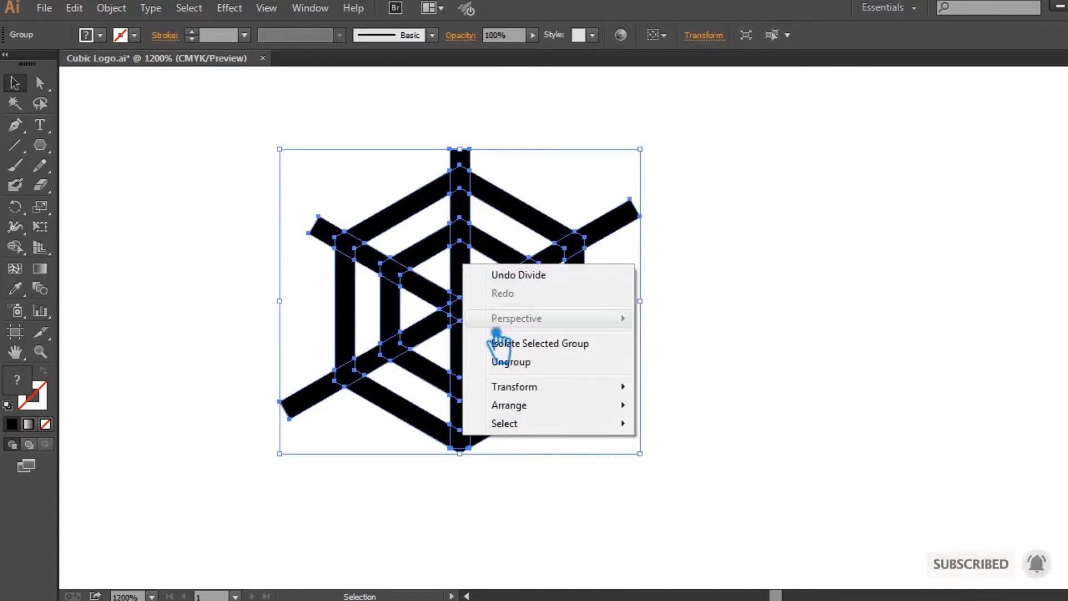
pyautogui.click(534, 361)
pyautogui.click(716, 322)
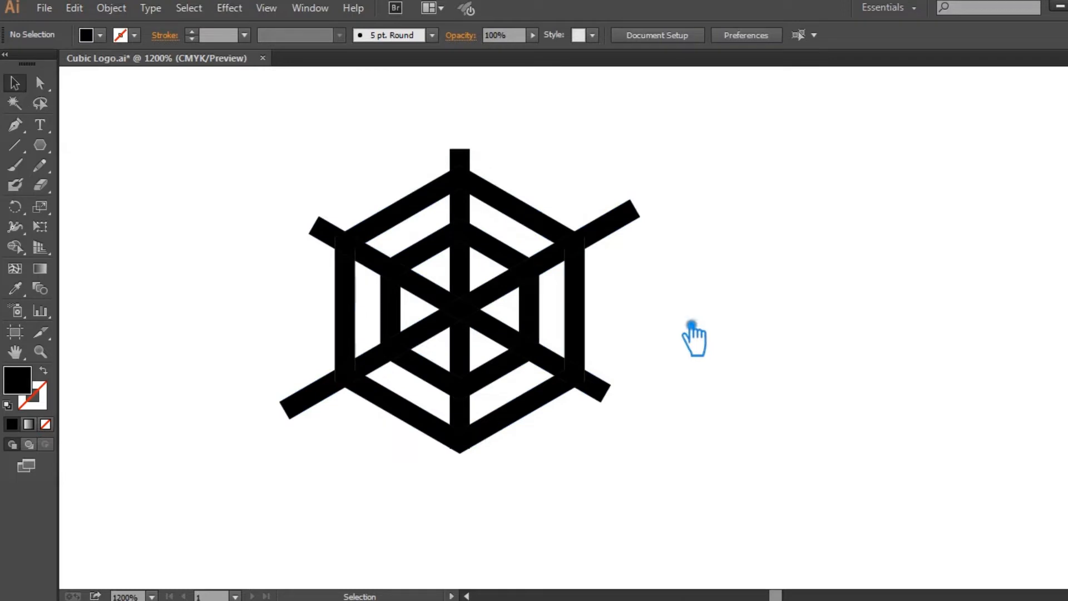
# Delete the five line ends that protrude beyond the outer hexagon
pyautogui.click(303, 406)
pyautogui.press('Delete')
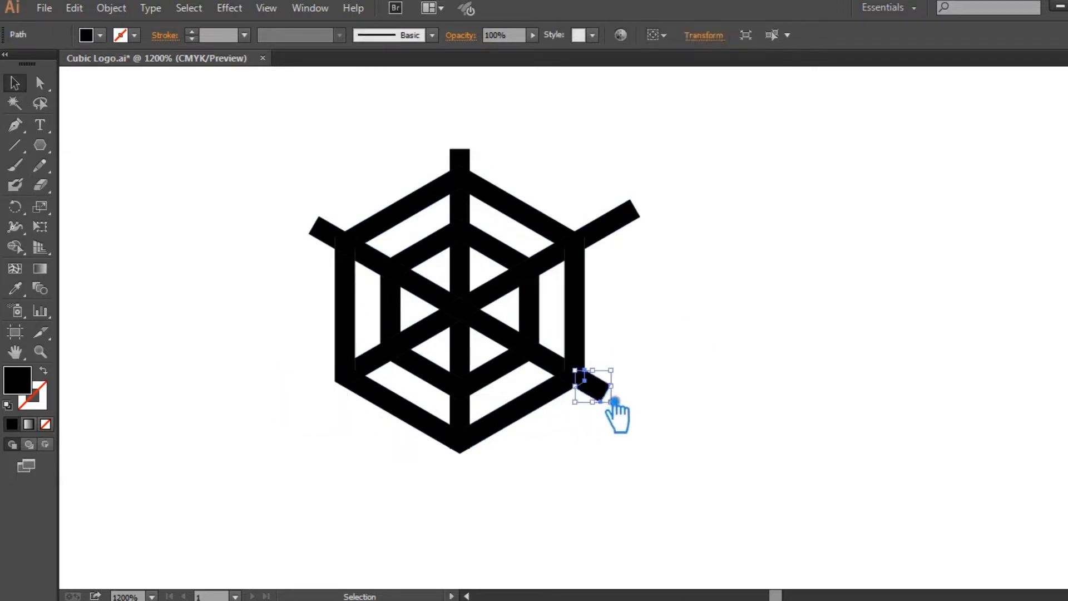
pyautogui.click(600, 390)
pyautogui.press('Delete')
pyautogui.click(618, 222)
pyautogui.press('Delete')
pyautogui.click(469, 161)
pyautogui.press('Delete')
pyautogui.click(332, 240)
pyautogui.press('Delete')
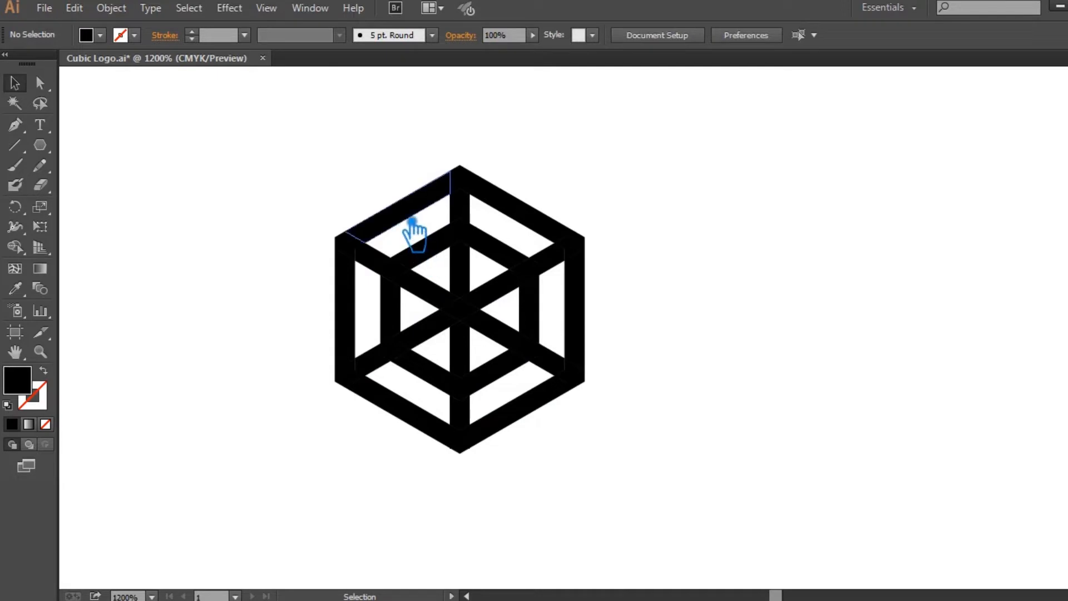
# Delete all the side segments of the inner and outer hexagons, keeping only the three crossing bars
pyautogui.click(412, 222)
pyautogui.keyDown('shift'); pyautogui.click(549, 215); pyautogui.keyUp('shift')
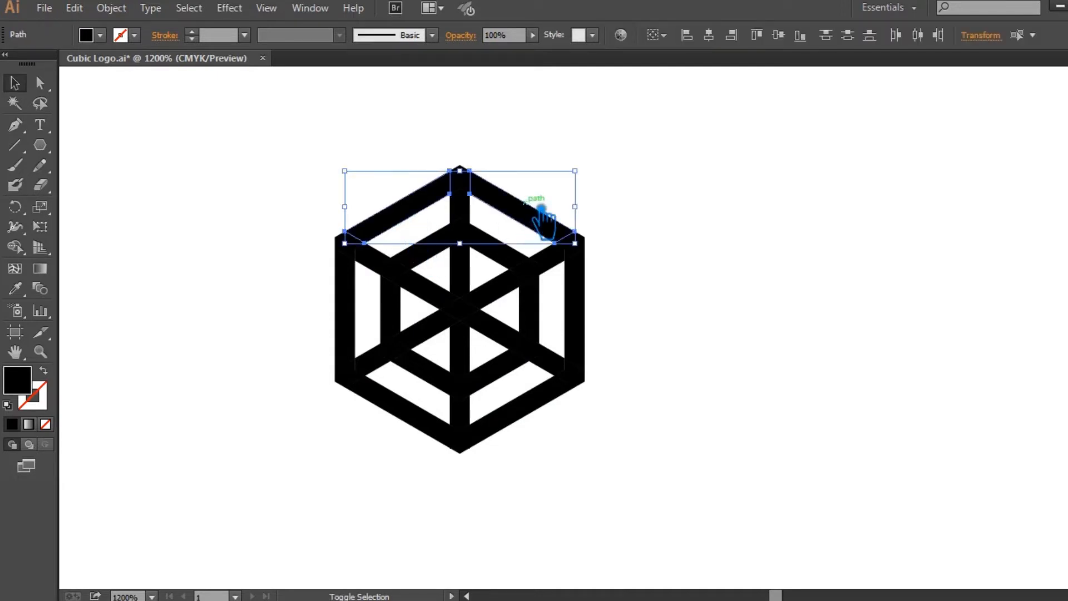
pyautogui.keyDown('shift'); pyautogui.click(449, 260); pyautogui.keyUp('shift')
pyautogui.keyDown('shift'); pyautogui.click(347, 331); pyautogui.keyUp('shift')
pyautogui.keyDown('shift'); pyautogui.click(433, 377); pyautogui.keyUp('shift')
pyautogui.keyDown('shift'); pyautogui.click(420, 416); pyautogui.keyUp('shift')
pyautogui.keyDown('shift'); pyautogui.click(500, 415); pyautogui.keyUp('shift')
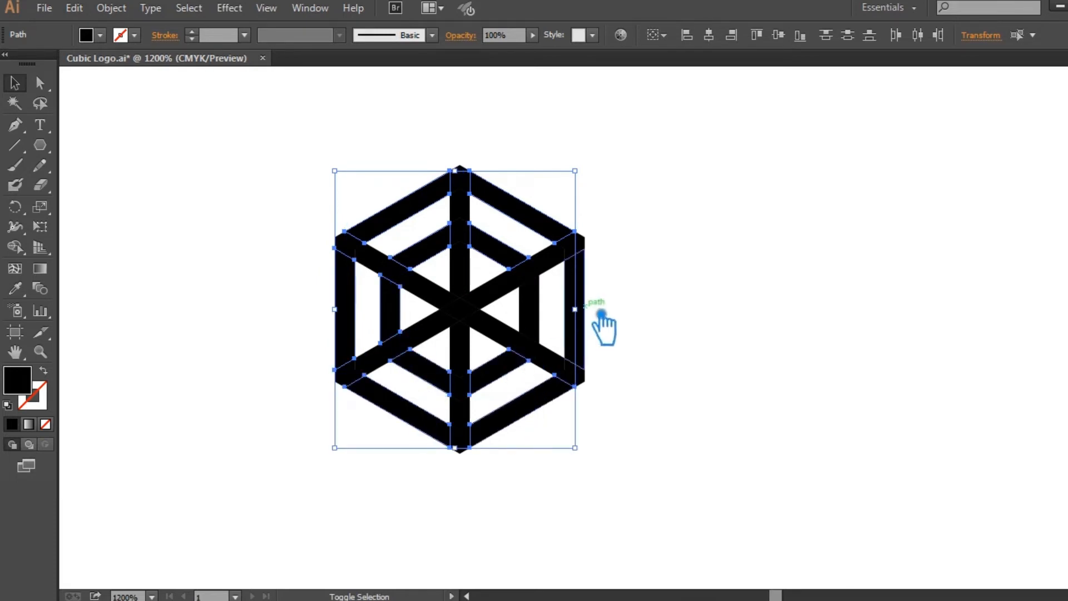
pyautogui.keyDown('shift'); pyautogui.click(571, 307); pyautogui.keyUp('shift')
pyautogui.keyDown('shift'); pyautogui.click(528, 309); pyautogui.keyUp('shift')
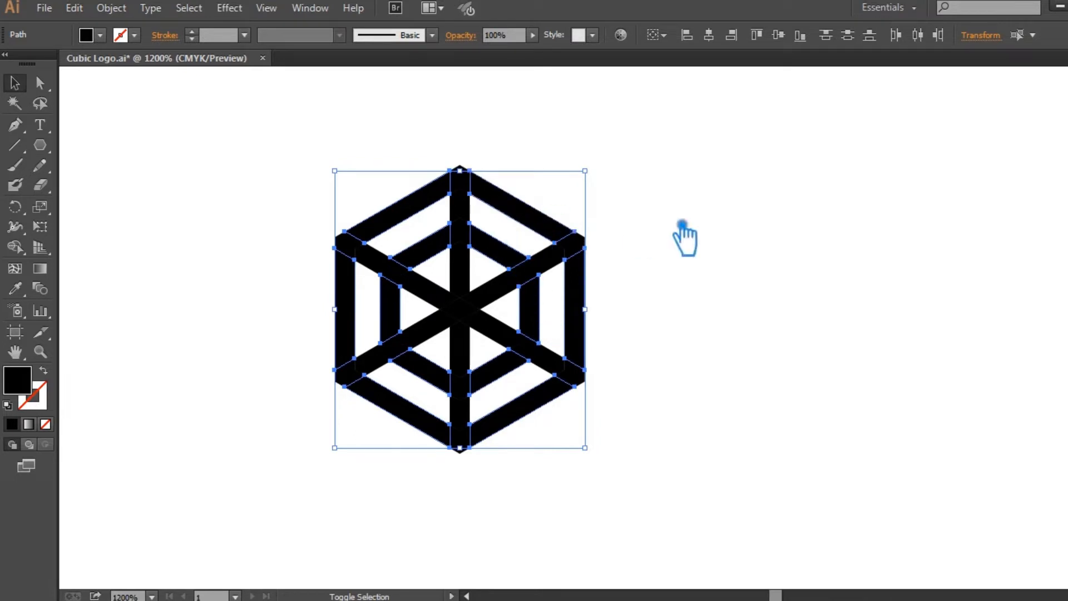
pyautogui.press('a')
pyautogui.press('Delete')
pyautogui.press('v')
# Delete the unfilled leftover pieces between the three crossing bars
pyautogui.moveTo(710, 575); pyautogui.dragTo(711, 345)
pyautogui.moveTo(390, 169); pyautogui.dragTo(442, 252)
pyautogui.click(604, 278)
pyautogui.click(450, 264)
pyautogui.press('Delete')
pyautogui.click(502, 266)
pyautogui.press('Delete')
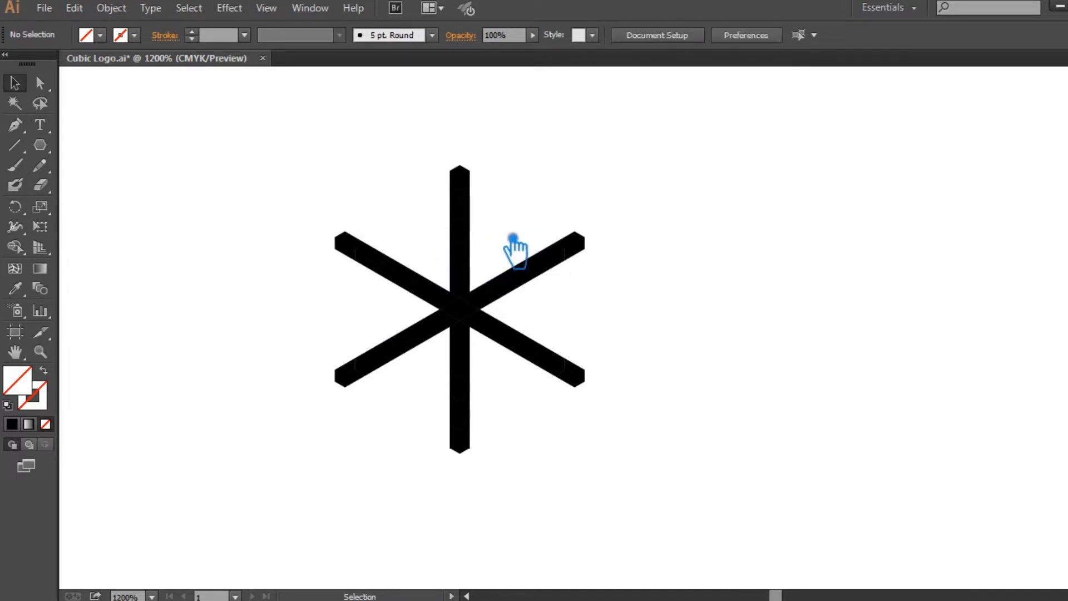
pyautogui.click(512, 245)
pyautogui.press('Delete')
pyautogui.click(534, 319)
pyautogui.press('Delete')
pyautogui.click(556, 318)
pyautogui.press('Delete')
pyautogui.click(499, 367)
pyautogui.press('Delete')
pyautogui.click(524, 418)
pyautogui.press('Delete')
pyautogui.click(428, 414)
pyautogui.press('Delete')
pyautogui.click(416, 318)
pyautogui.press('Delete')
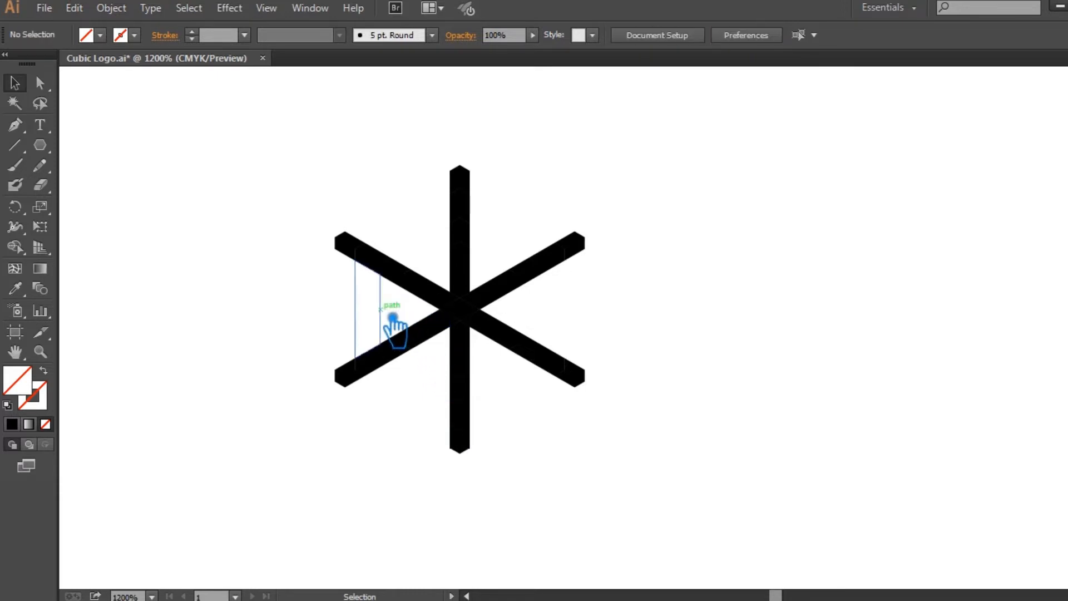
# Undo the deletions to restore the side segments of both hexagons, and clear the selection
pyautogui.moveTo(615, 479); pyautogui.dragTo(281, 176)
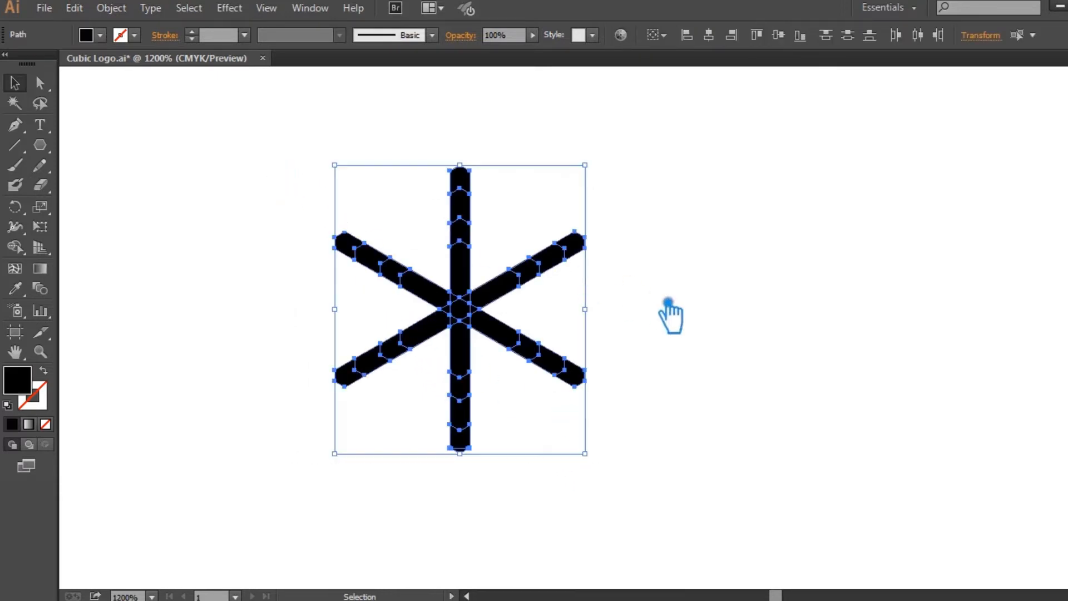
pyautogui.click(687, 317)
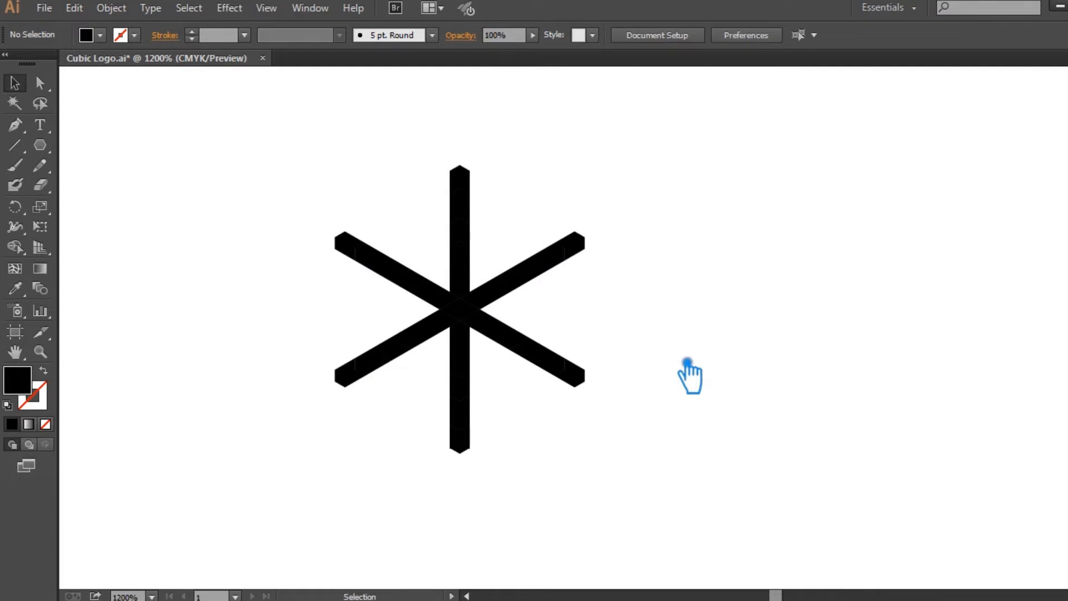
pyautogui.hotkey('ctrl', 'alt', '3')
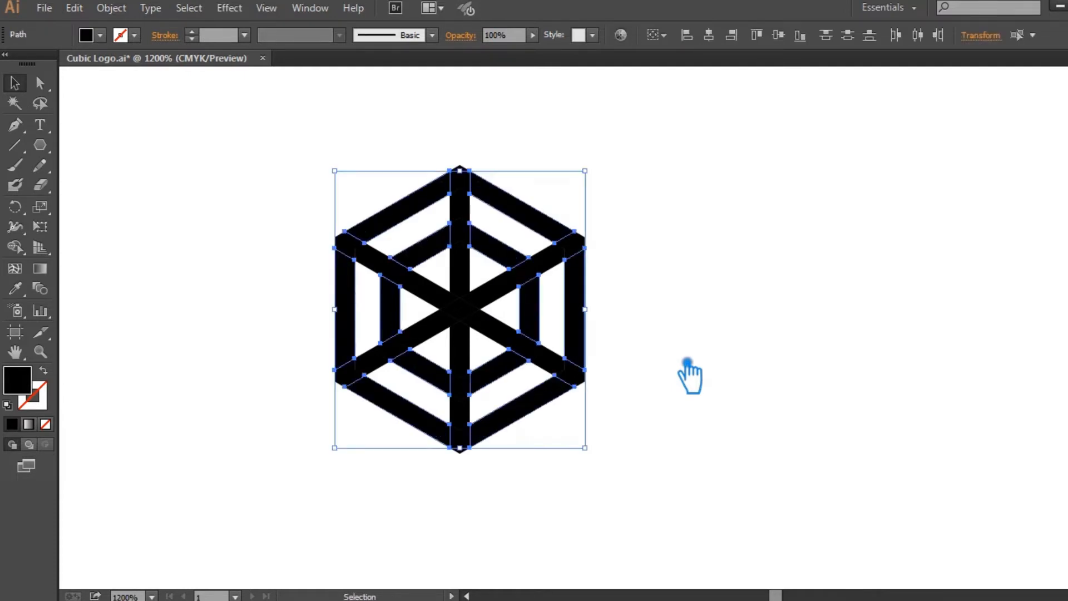
pyautogui.click(733, 301)
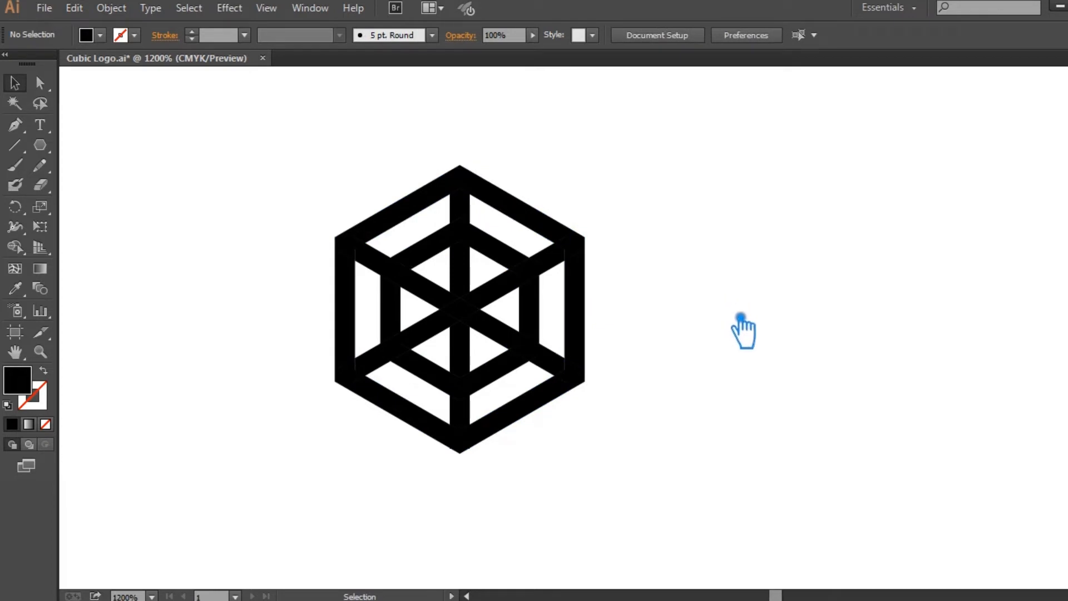
# Unite the lower vertical bar, center piece, upper-left diagonal bar and outer hexagon's left side with its corners into one shape
pyautogui.click(475, 396)
pyautogui.keyDown('shift'); pyautogui.click(472, 425); pyautogui.keyUp('shift')
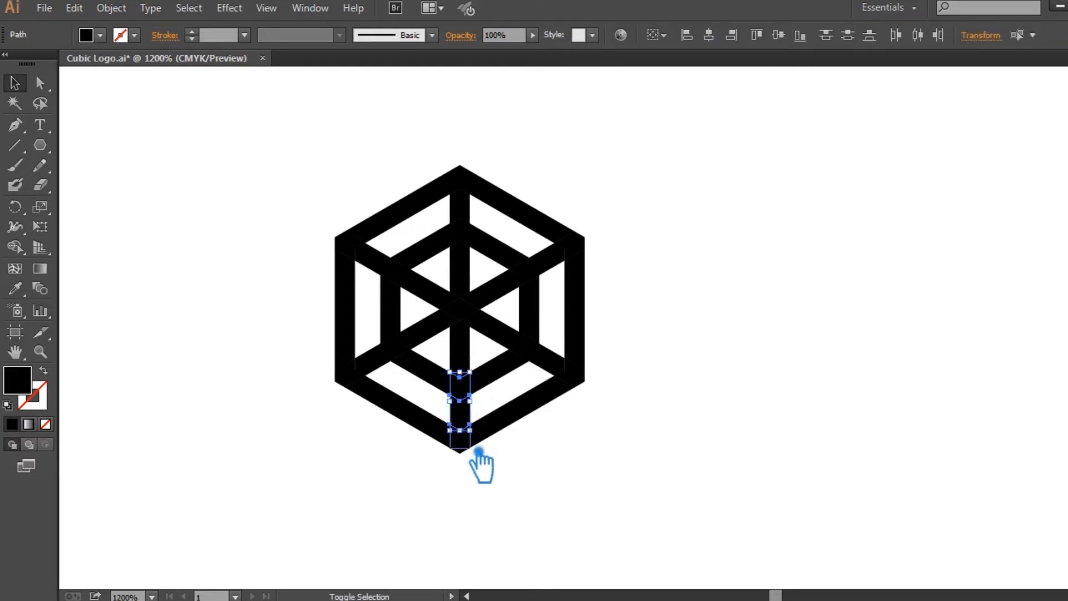
pyautogui.click(485, 481)
pyautogui.moveTo(472, 476); pyautogui.dragTo(470, 309)
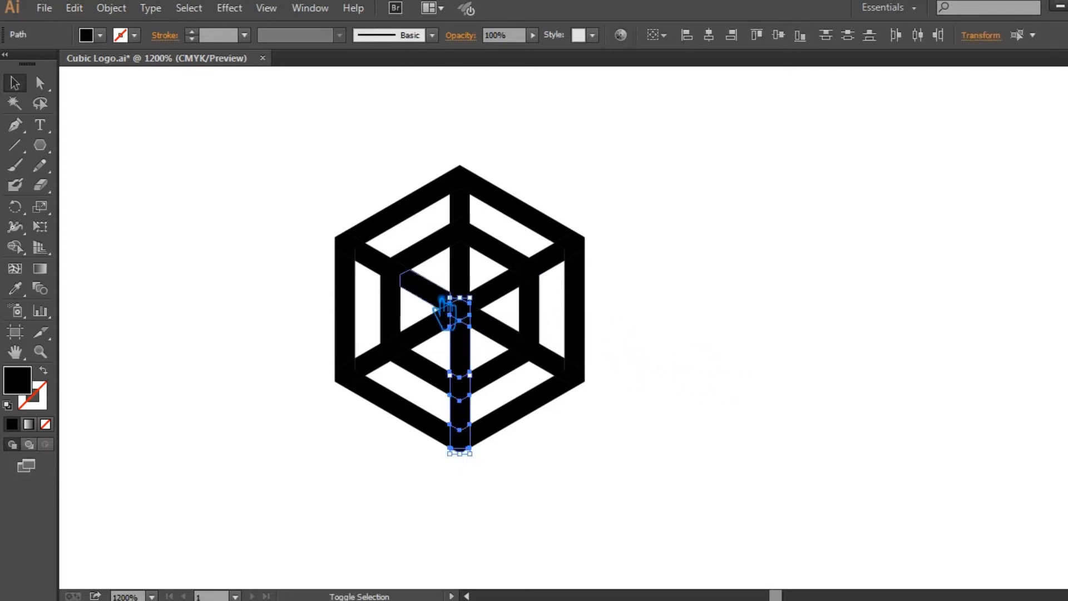
pyautogui.keyDown('shift'); pyautogui.click(406, 281); pyautogui.keyUp('shift')
pyautogui.keyDown('shift'); pyautogui.click(378, 259); pyautogui.keyUp('shift')
pyautogui.keyDown('shift'); pyautogui.click(356, 253); pyautogui.keyUp('shift')
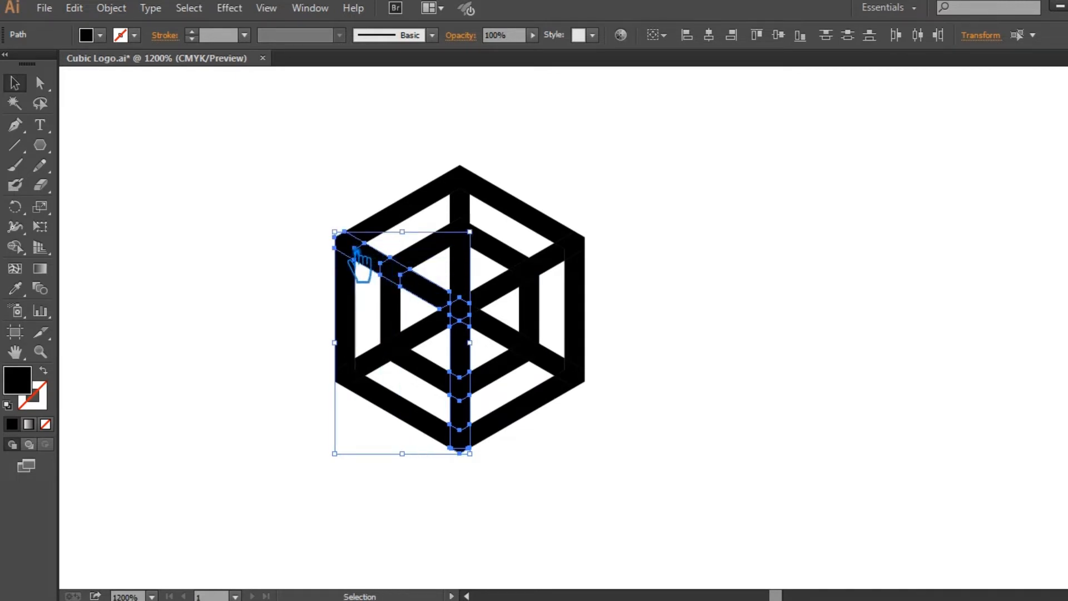
pyautogui.keyDown('shift'); pyautogui.click(361, 323); pyautogui.keyUp('shift')
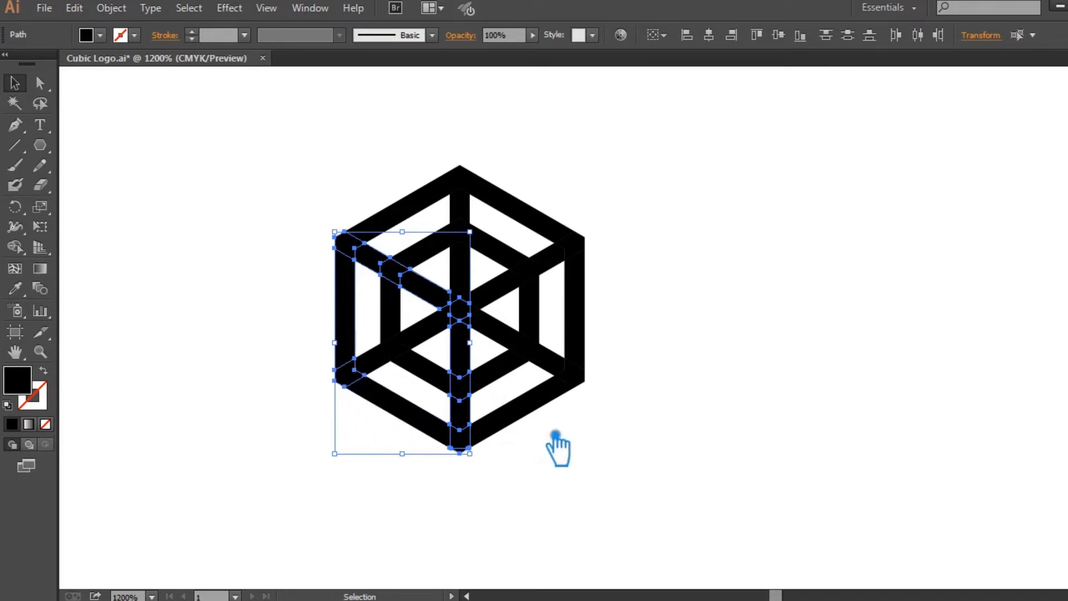
pyautogui.hotkey('ctrl', 'shift', 'F9')
pyautogui.click(926, 465)
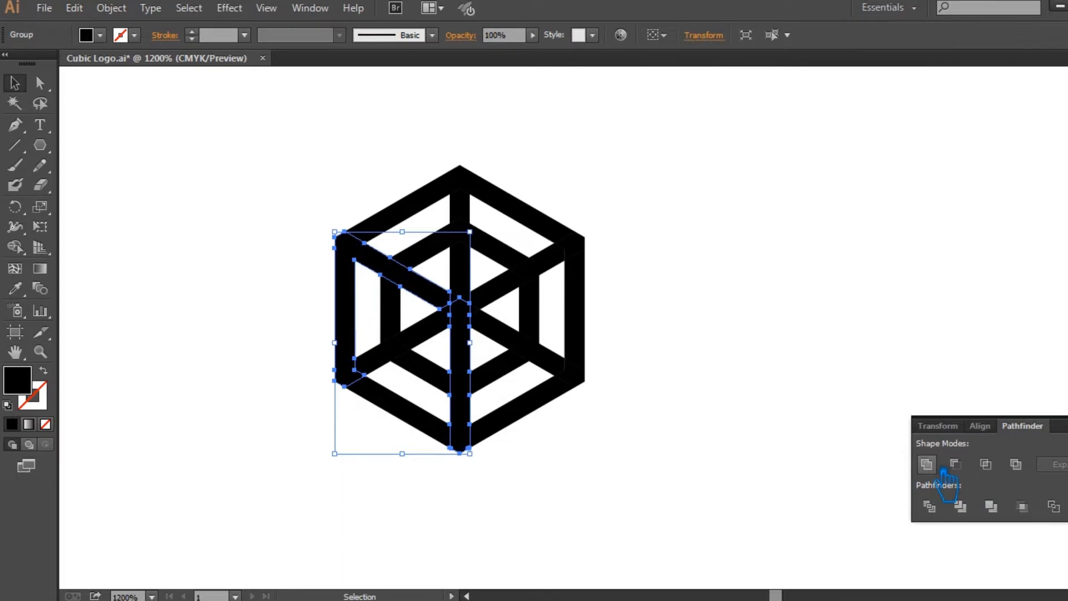
pyautogui.click(806, 327)
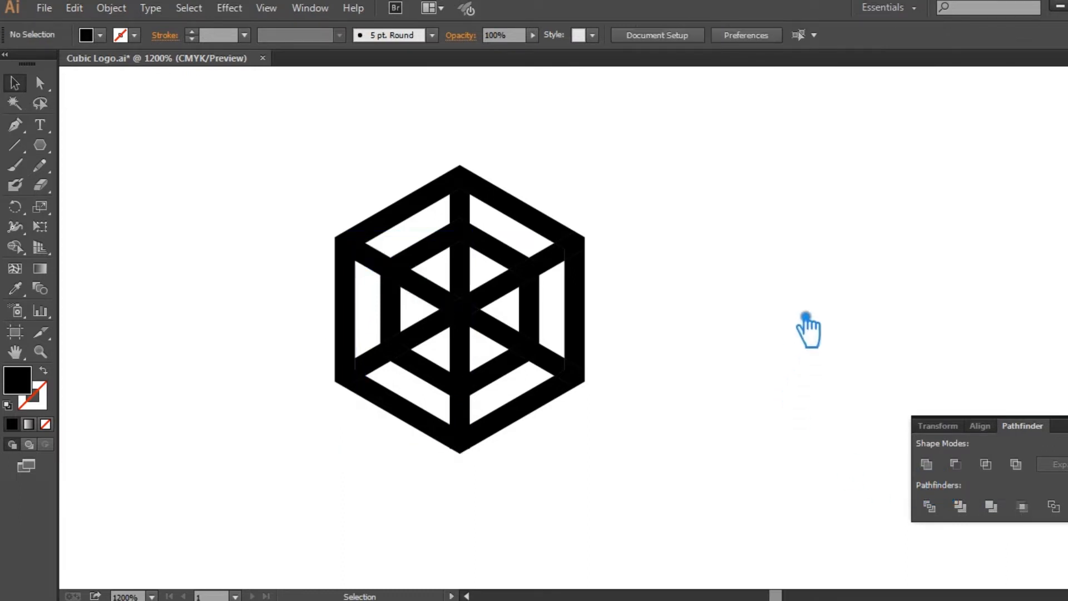
# Unite the left frame shape, the lower vertical bar and the small piece at the hexagon's center into one shape
pyautogui.moveTo(470, 339); pyautogui.dragTo(537, 333)
pyautogui.hotkey('ctrl', '+')
pyautogui.hotkey('ctrl', '+')
pyautogui.hotkey('ctrl', '+')
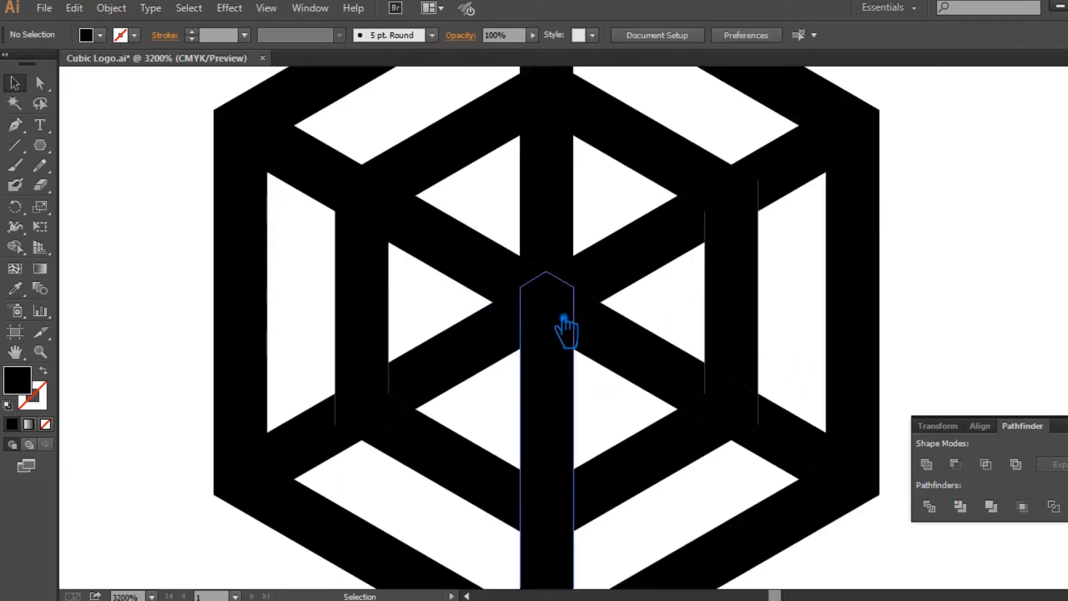
pyautogui.click(548, 295)
pyautogui.keyDown('shift'); pyautogui.click(541, 283); pyautogui.keyUp('shift')
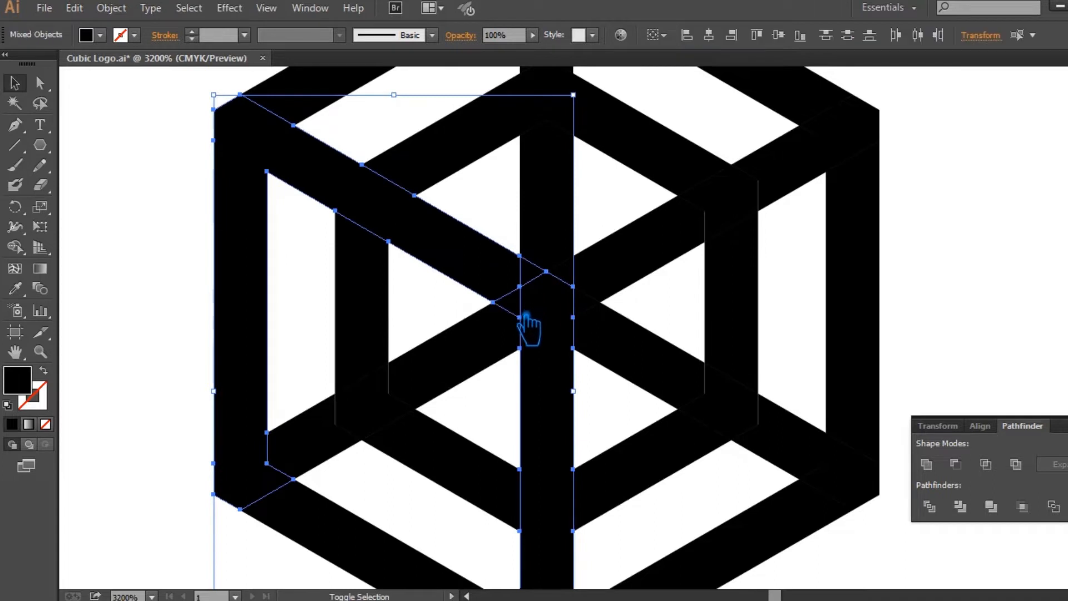
pyautogui.keyDown('shift'); pyautogui.click(524, 485); pyautogui.keyUp('shift')
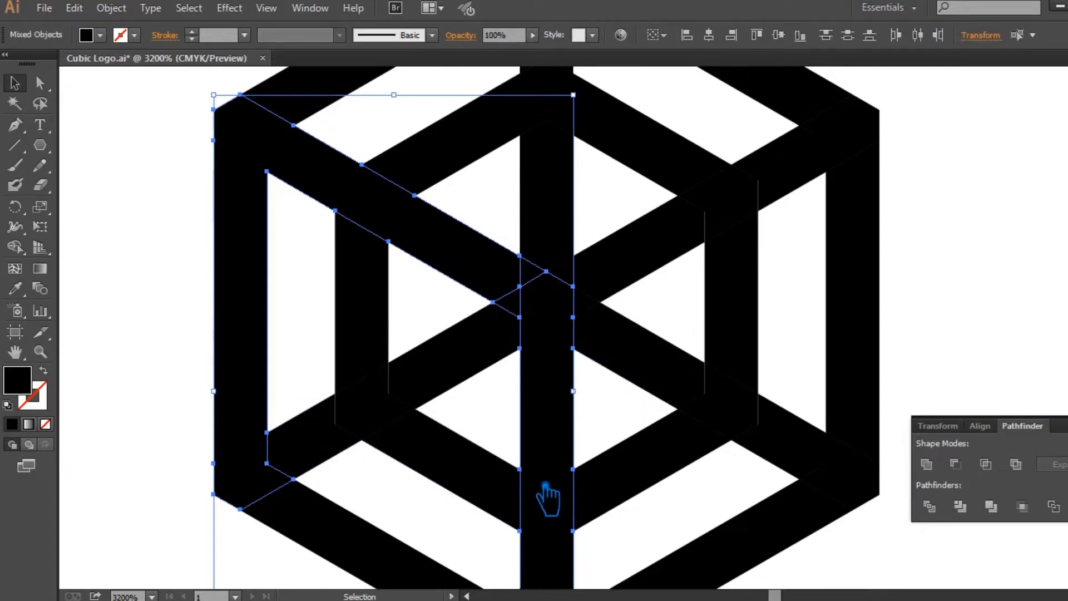
pyautogui.click(927, 464)
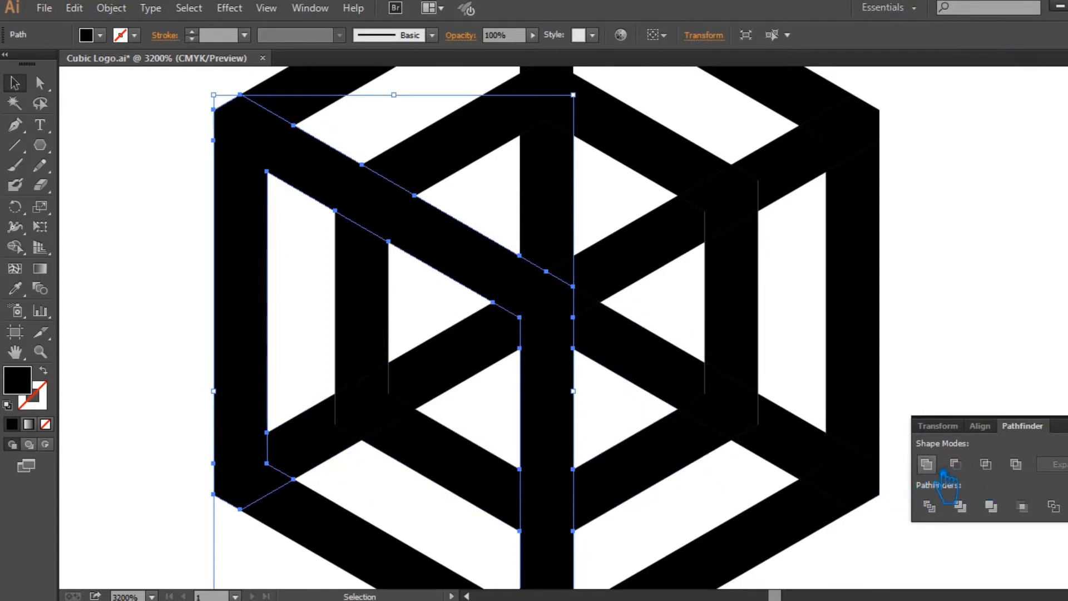
pyautogui.click(998, 314)
pyautogui.hscroll(2, 1006, 321)
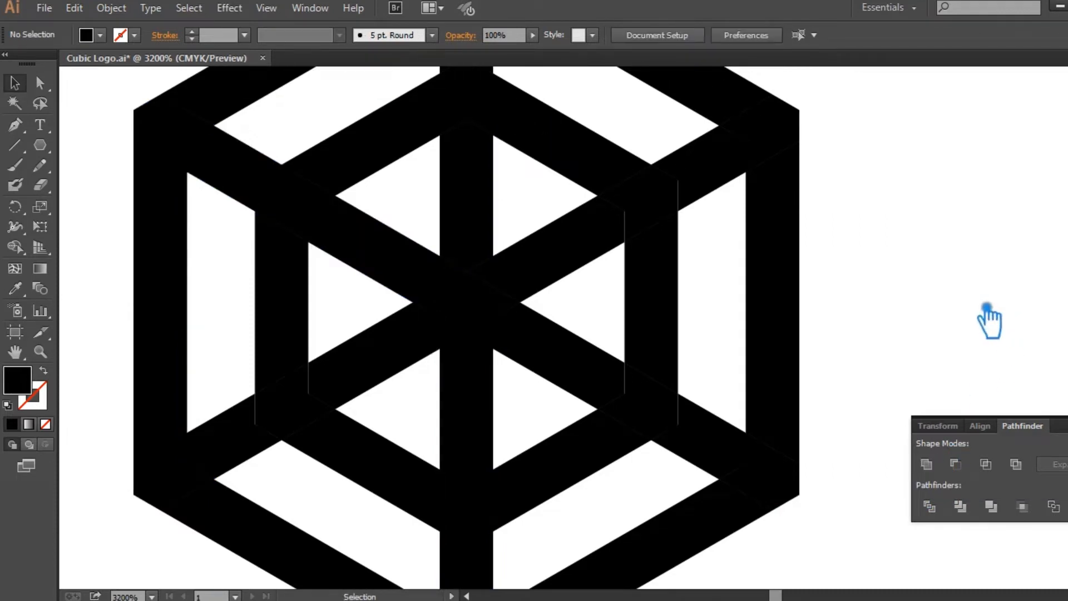
# Fill the united left frame shape with dark gray
pyautogui.scroll(-1, 988, 321)
pyautogui.click(558, 286)
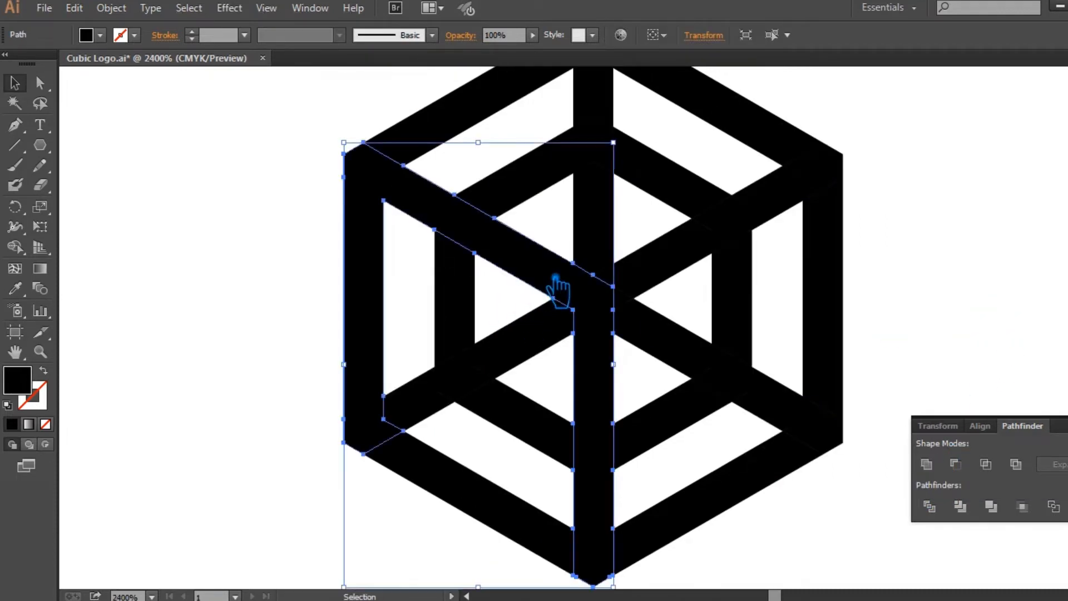
pyautogui.doubleClick(17, 380)
pyautogui.click(461, 319)
pyautogui.click(862, 150)
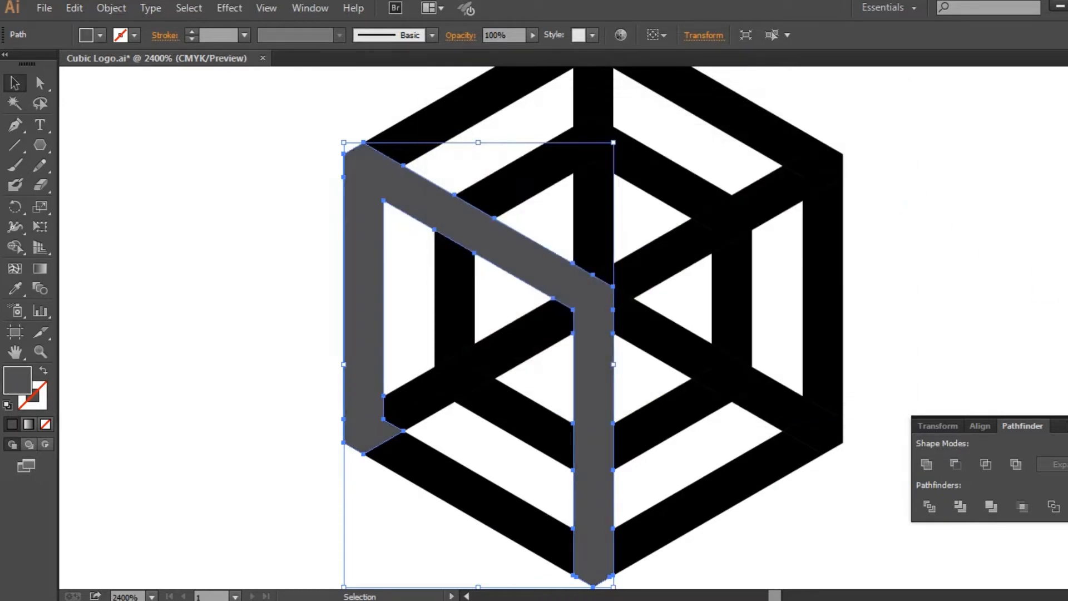
pyautogui.click(998, 415)
pyautogui.moveTo(1008, 411); pyautogui.dragTo(969, 392)
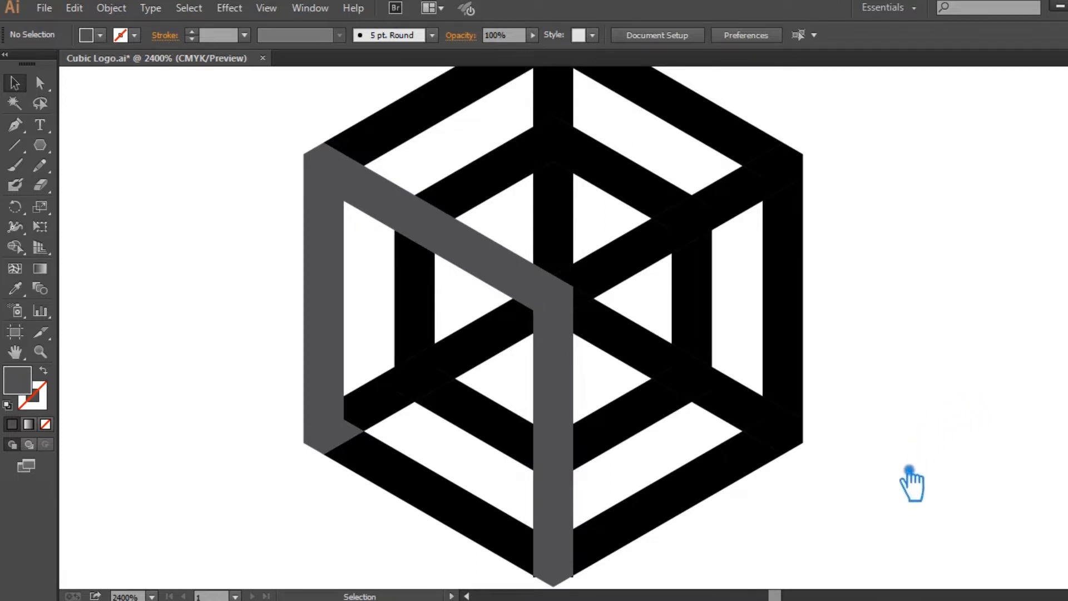
# Delete the two tiny leftover pieces on either side of the gray bar's lower tip
pyautogui.moveTo(910, 484); pyautogui.dragTo(846, 468)
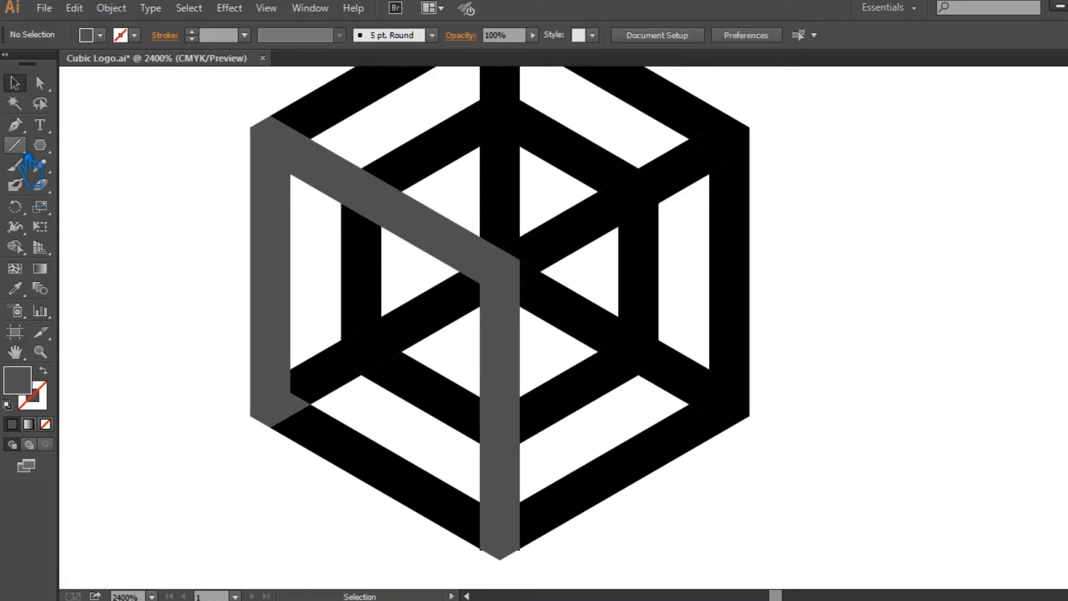
pyautogui.press('v')
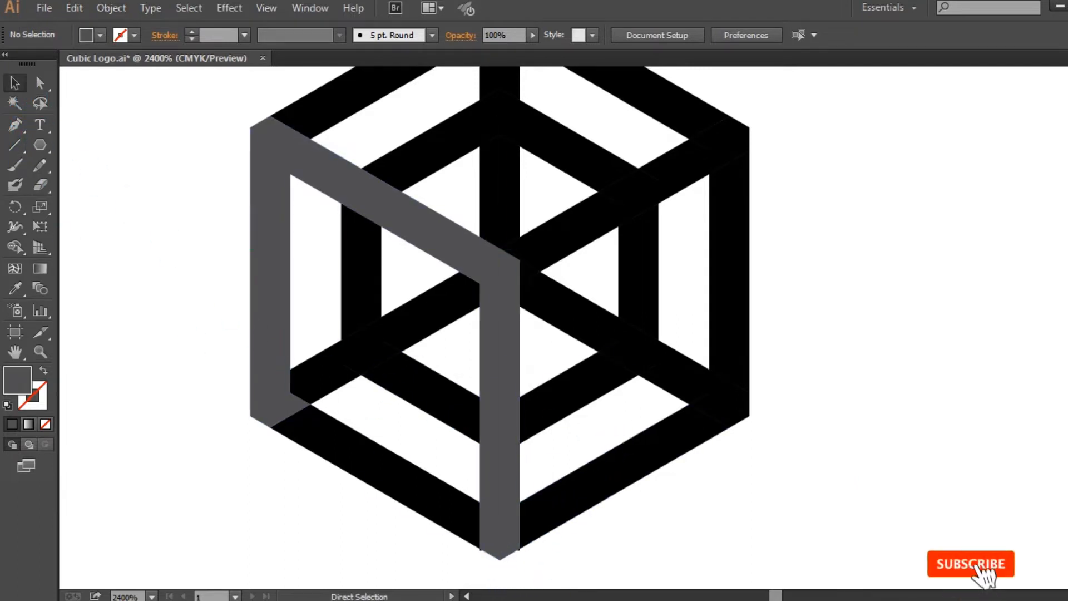
pyautogui.hscroll(-1, 511, 580)
pyautogui.scroll(3, 535, 571)
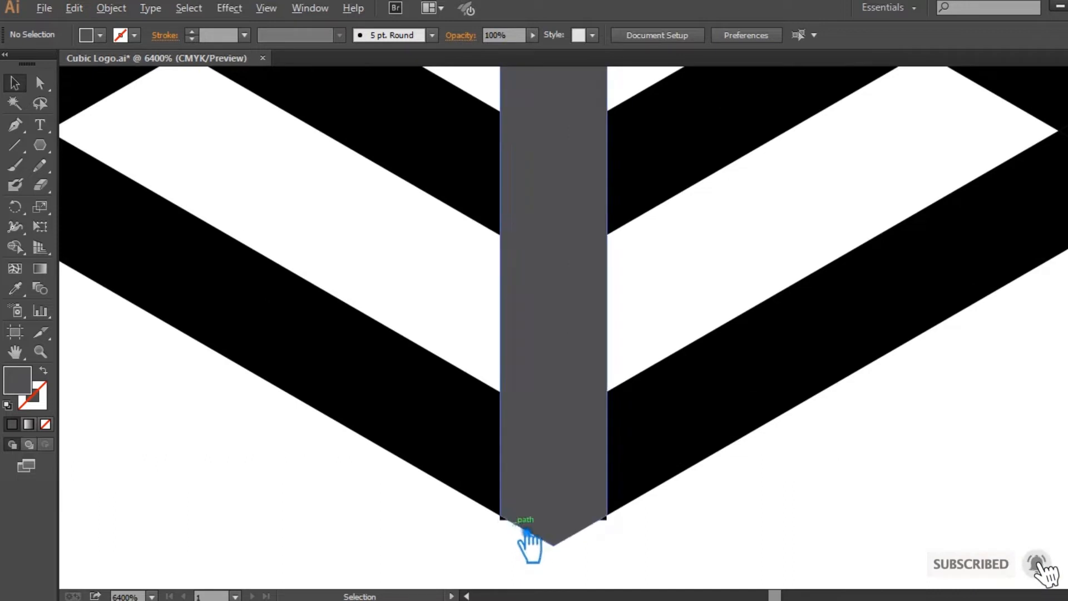
pyautogui.click(504, 517)
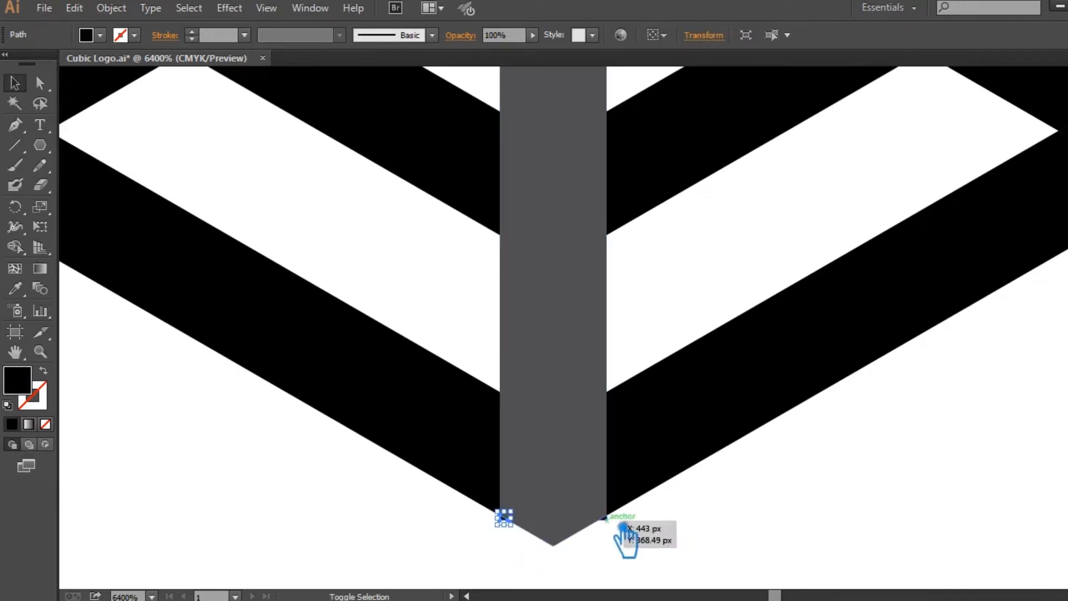
pyautogui.keyDown('shift'); pyautogui.click(605, 519); pyautogui.keyUp('shift')
pyautogui.click(758, 531)
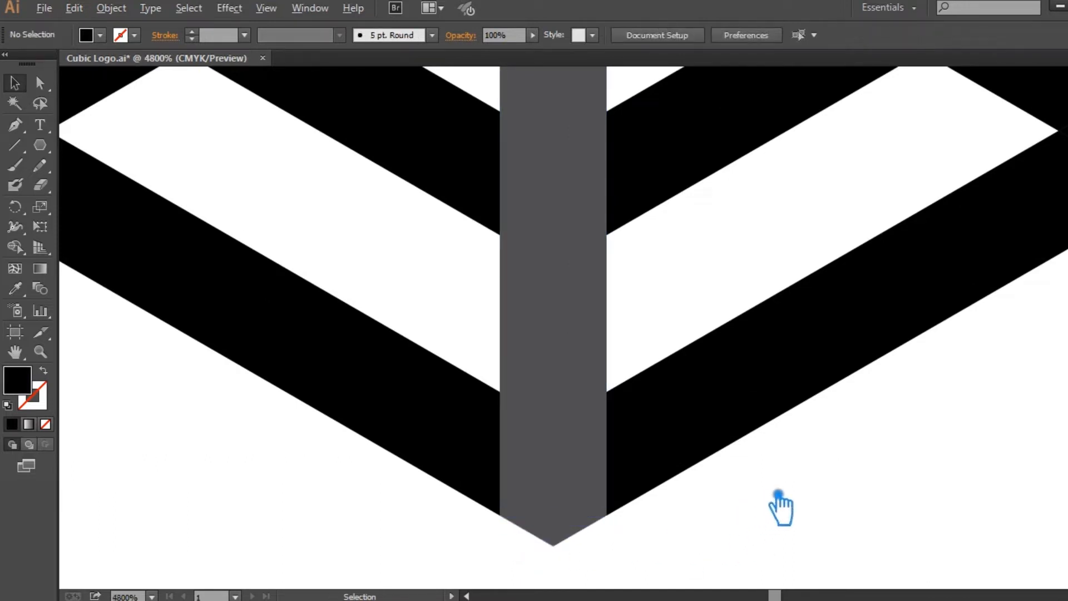
pyautogui.scroll(-4, 779, 504)
pyautogui.moveTo(915, 500); pyautogui.dragTo(875, 510)
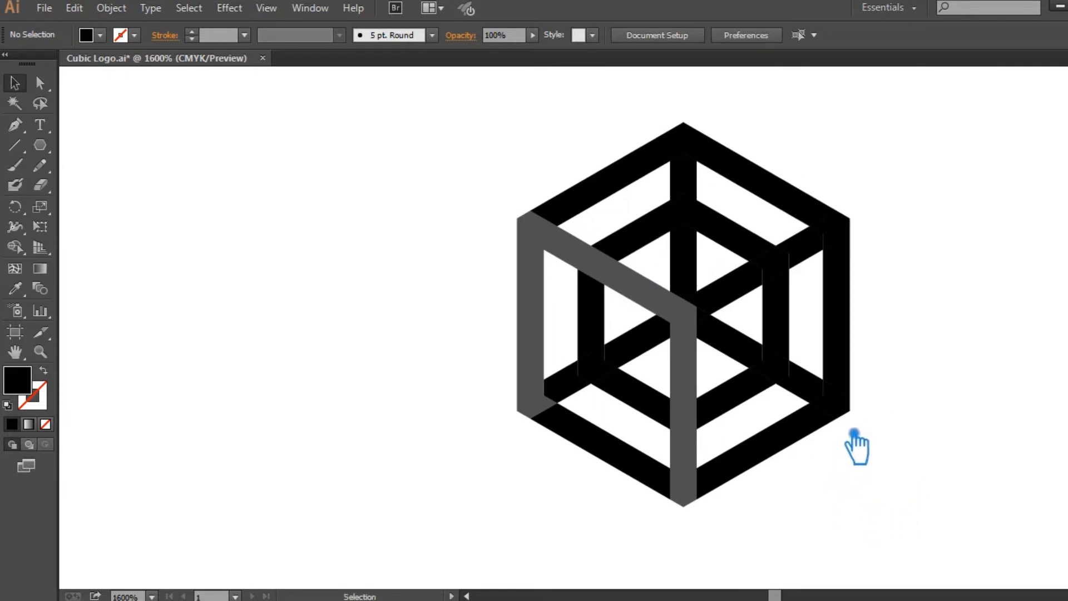
# Delete the four black bars radiating from the center inside the inner hexagon, plus the small sliver beside the gray shape
pyautogui.click(739, 288)
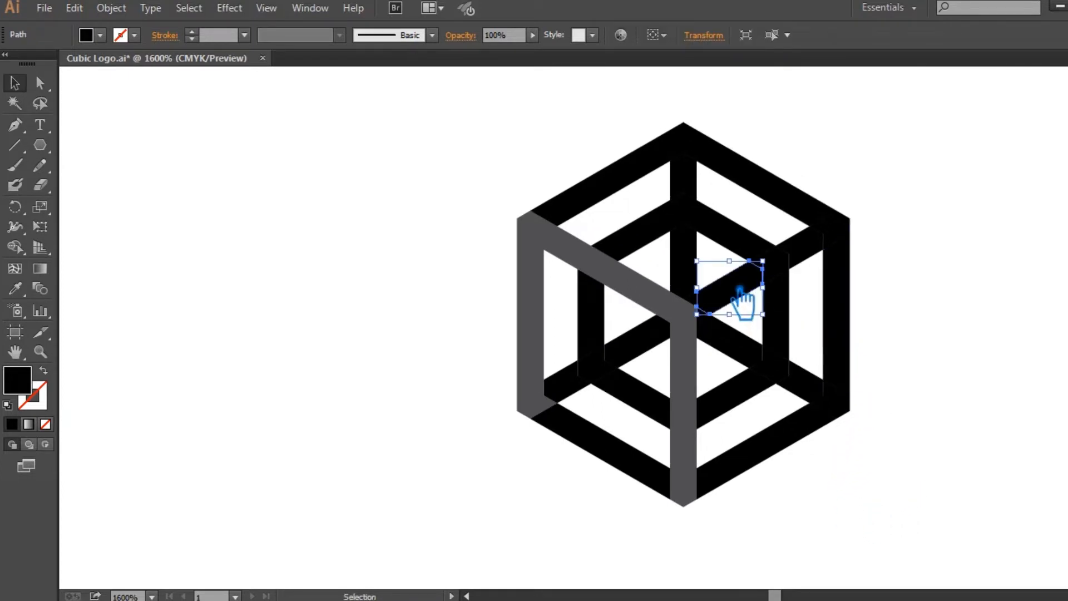
pyautogui.press('Delete')
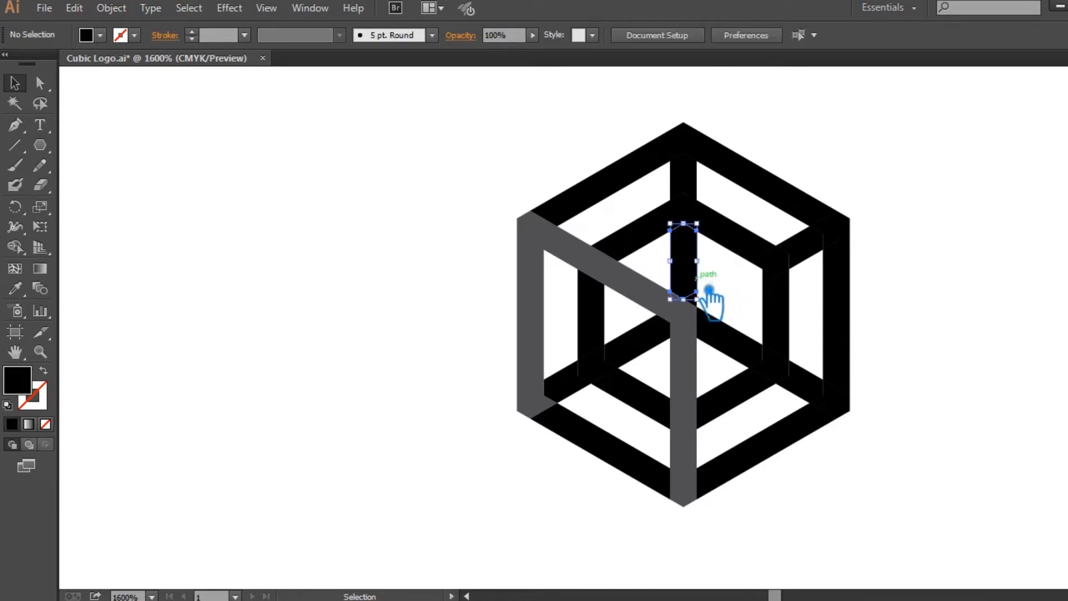
pyautogui.click(708, 286)
pyautogui.press('Delete')
pyautogui.click(756, 347)
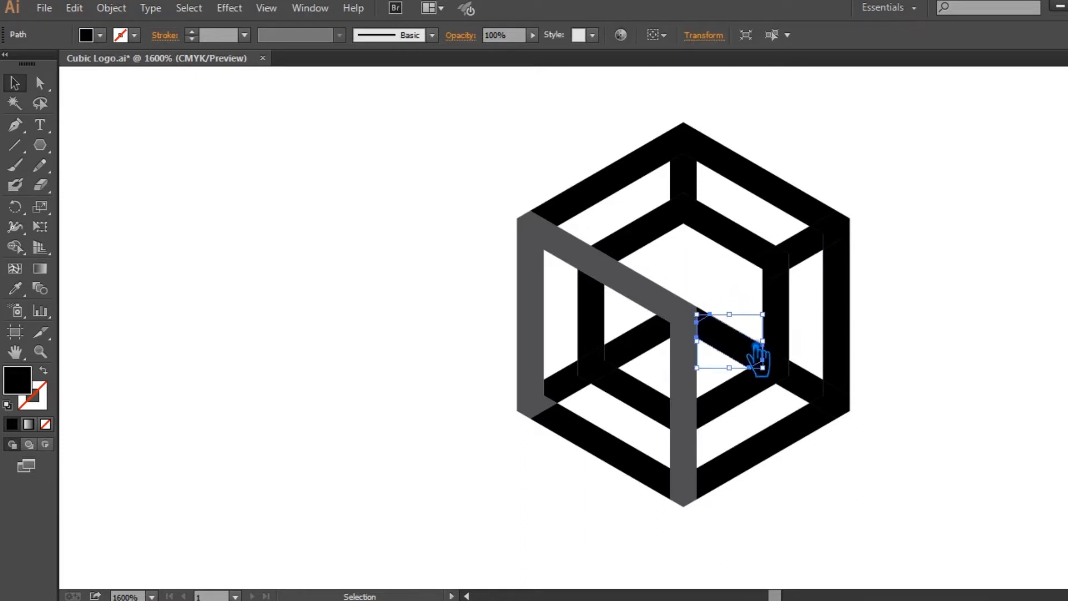
pyautogui.press('Delete')
pyautogui.click(702, 311)
pyautogui.press('Delete')
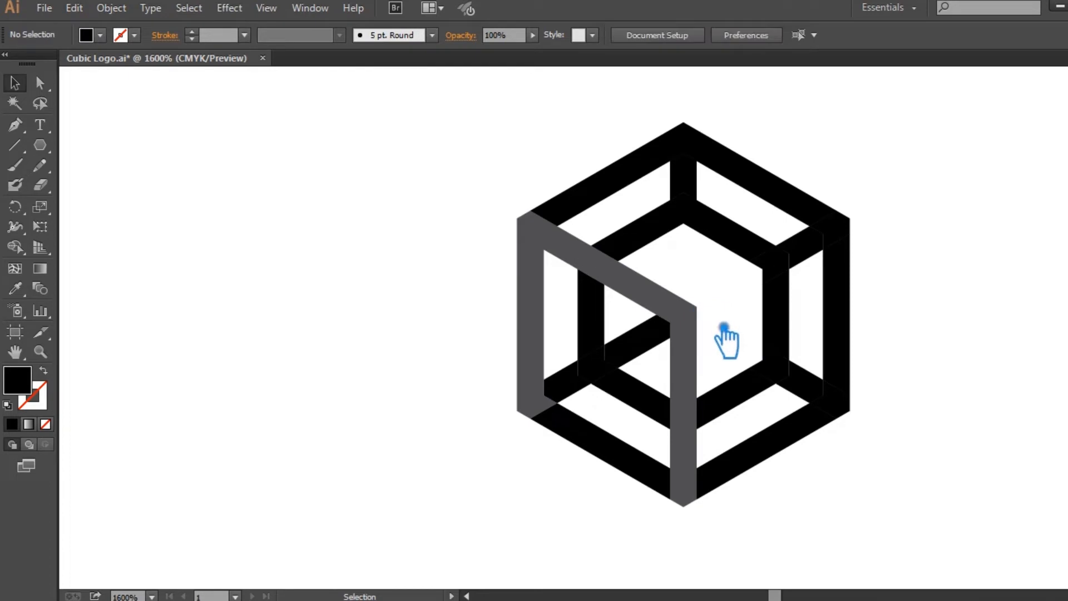
pyautogui.click(656, 340)
pyautogui.press('Delete')
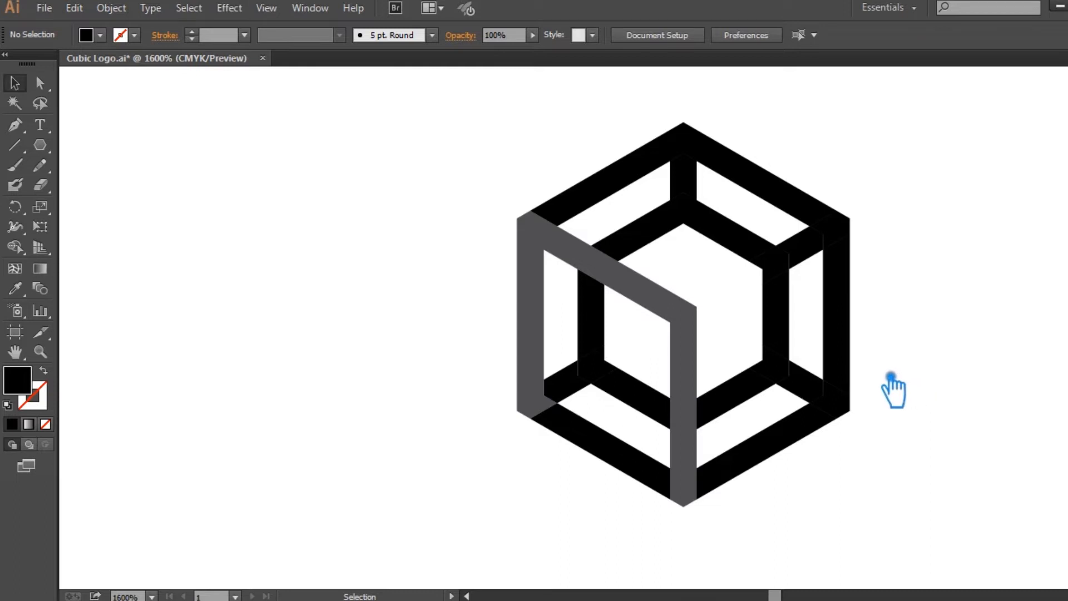
# Undo the deletions of the inner bars and the center sliver, and clear the selection
pyautogui.hotkey('ctrl', 'z')
pyautogui.hotkey('ctrl', 'z')
pyautogui.hotkey('ctrl', 'z')
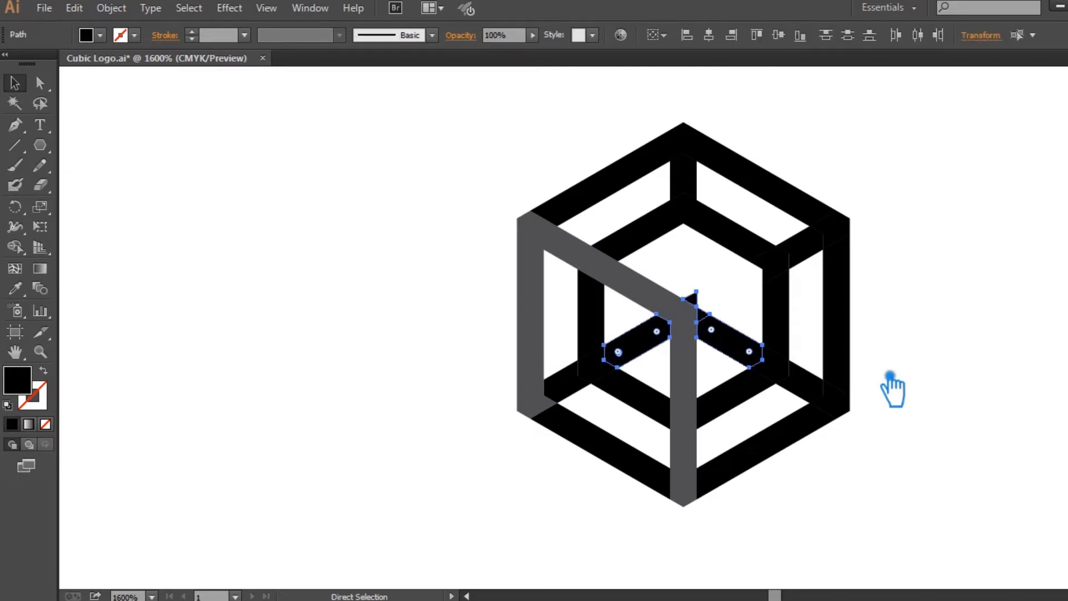
pyautogui.hotkey('ctrl', 'z')
pyautogui.hotkey('ctrl', 'z')
pyautogui.click(997, 391)
# Delete the lower-right, upper vertical and lower-left bars inside the inner hexagon, keeping the upper-right one
pyautogui.moveTo(764, 369); pyautogui.dragTo(759, 357)
pyautogui.press('Delete')
pyautogui.click(689, 273)
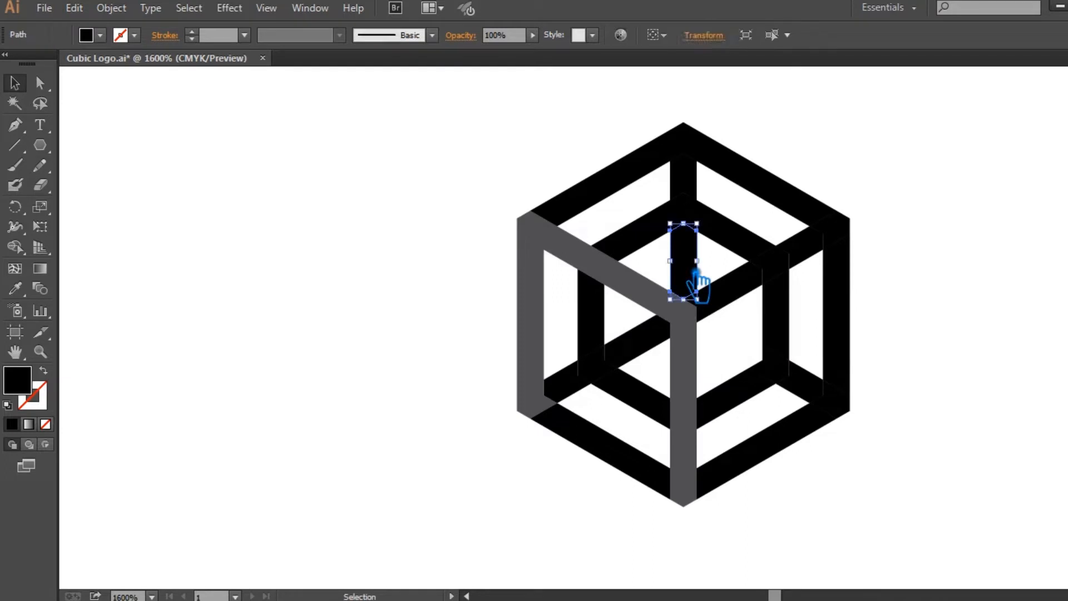
pyautogui.press('Delete')
pyautogui.click(645, 337)
pyautogui.press('Delete')
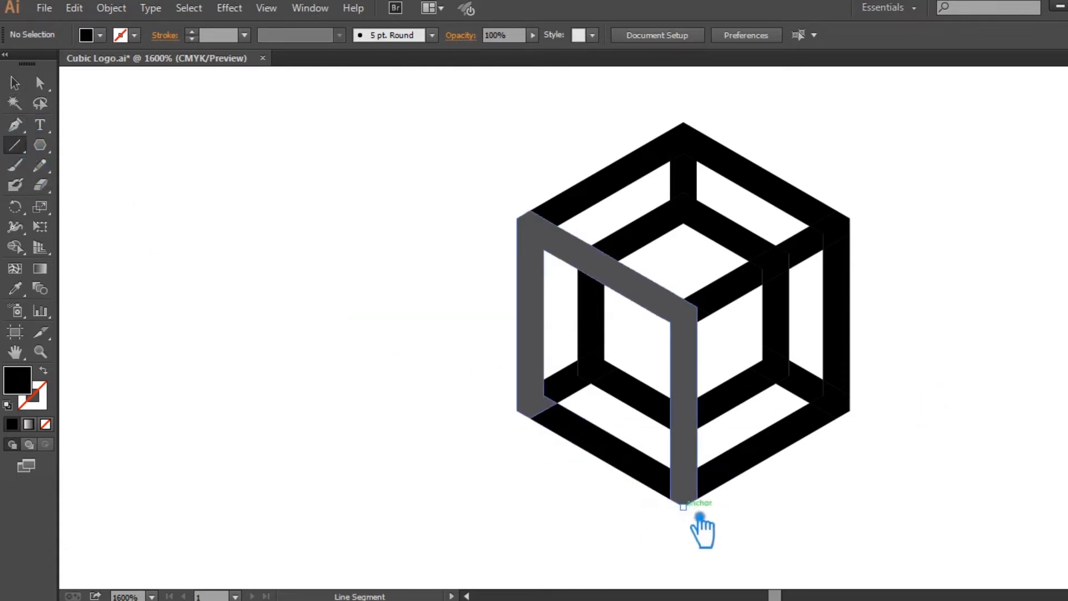
# Draw a vertical line from the outer hexagon's bottom corner to its top corner with a 2 pt black stroke
pyautogui.moveTo(683, 506); pyautogui.dragTo(683, 121)
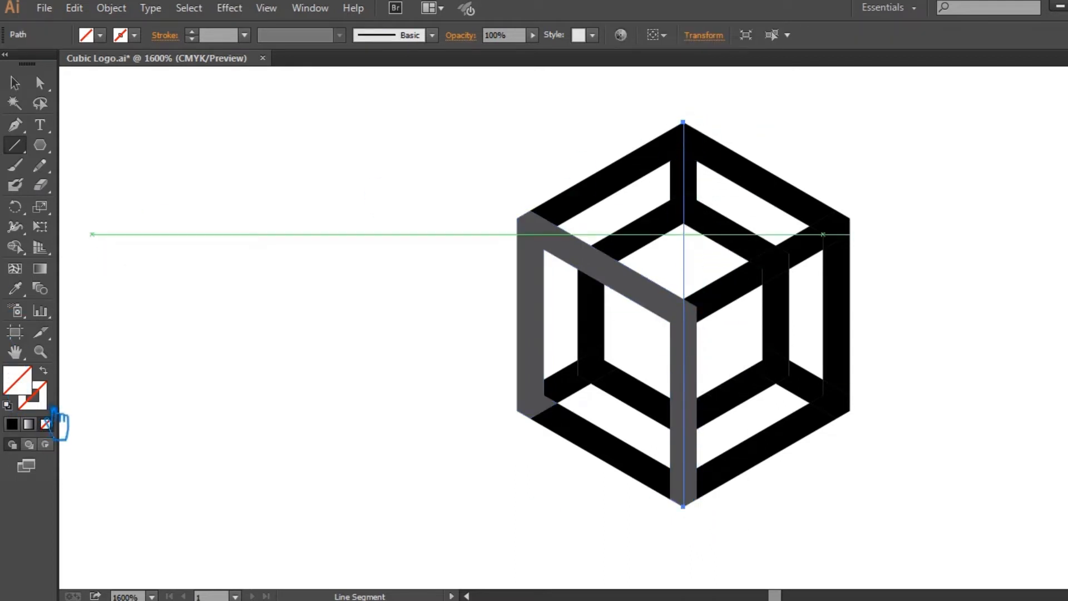
pyautogui.click(40, 401)
pyautogui.click(12, 425)
pyautogui.click(192, 38)
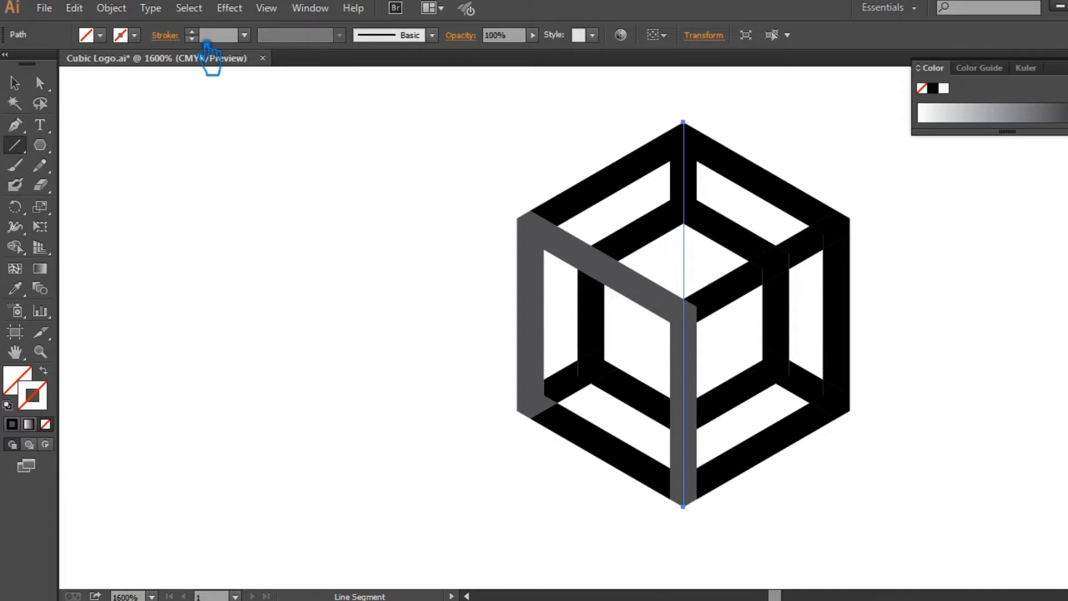
pyautogui.click(206, 44)
pyautogui.click(206, 44)
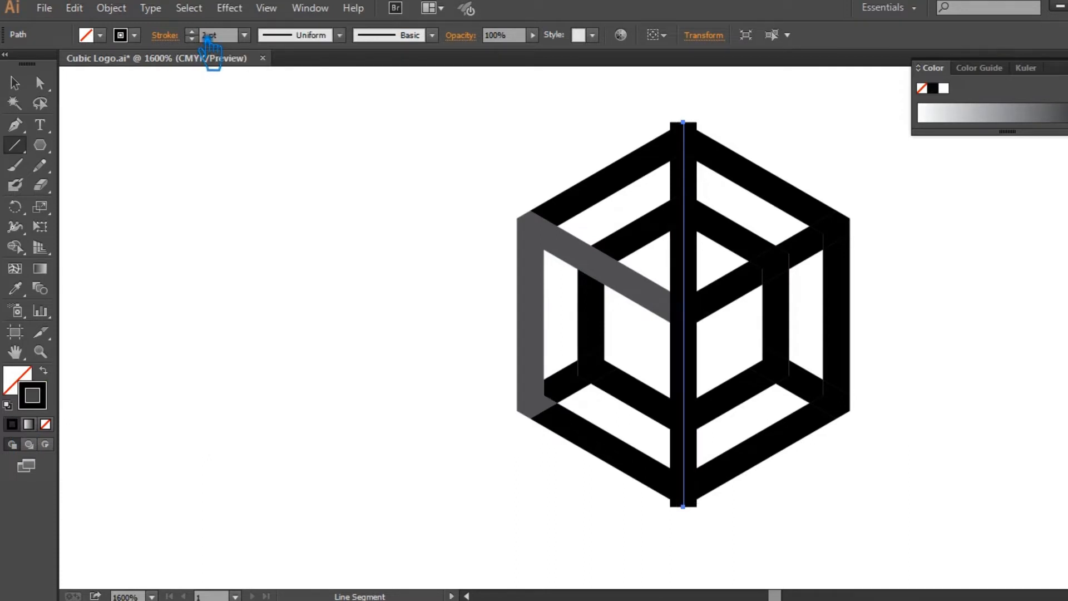
# Expand the vertical line's fill and stroke into a filled shape
pyautogui.click(15, 82)
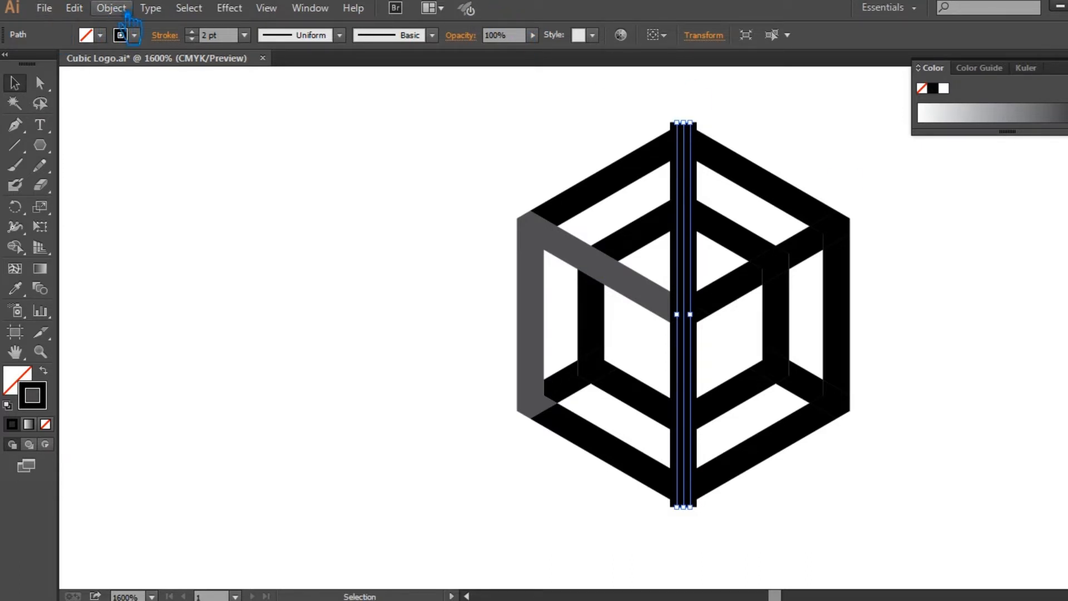
pyautogui.click(111, 7)
pyautogui.click(146, 185)
pyautogui.click(504, 400)
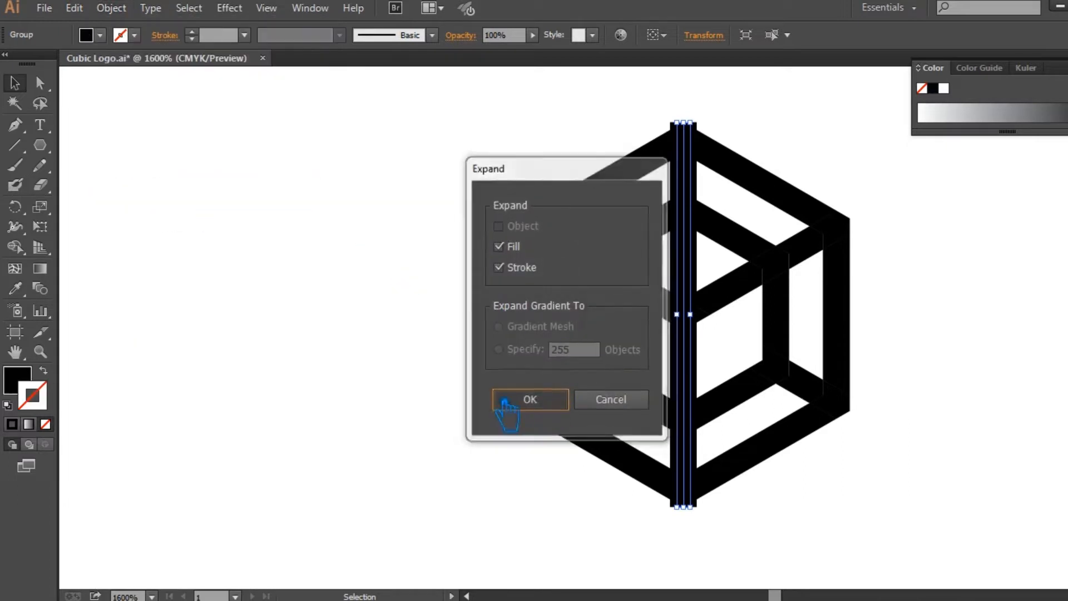
pyautogui.click(287, 350)
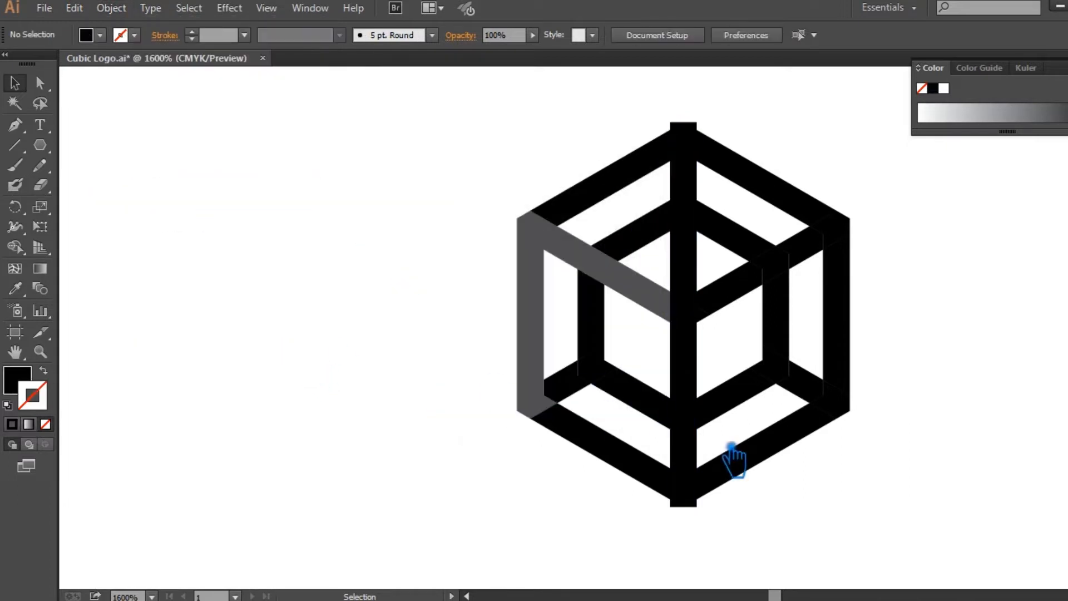
# Nudge the expanded vertical bar left, off the gray vertical bar
pyautogui.click(702, 433)
pyautogui.press('Left')
pyautogui.press('Left')
pyautogui.press('Left')
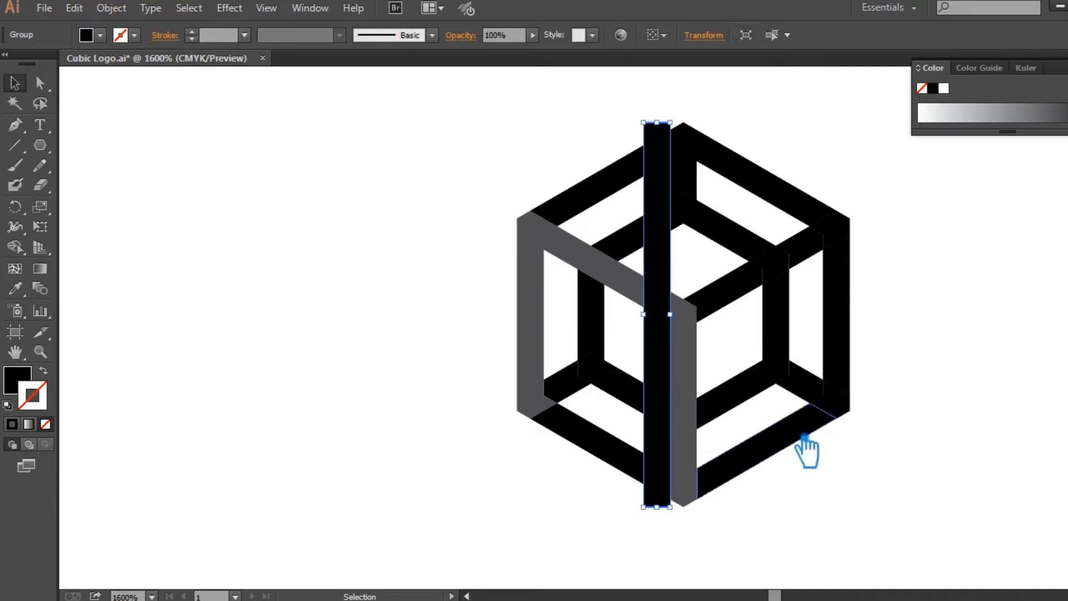
pyautogui.click(825, 506)
# Align the black bar's right edge flush with the left edge of the gray vertical bar
pyautogui.press('a')
pyautogui.hscroll(-1, 676, 431)
pyautogui.scroll(3, 698, 426)
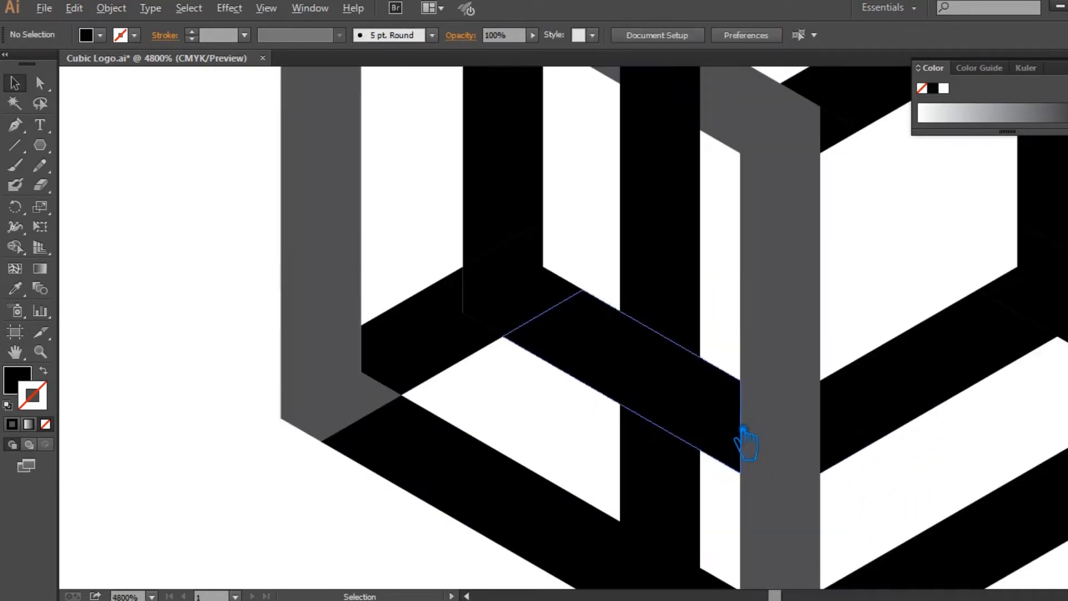
pyautogui.moveTo(704, 313); pyautogui.dragTo(745, 311)
pyautogui.press('v')
pyautogui.scroll(-2, 256, 305)
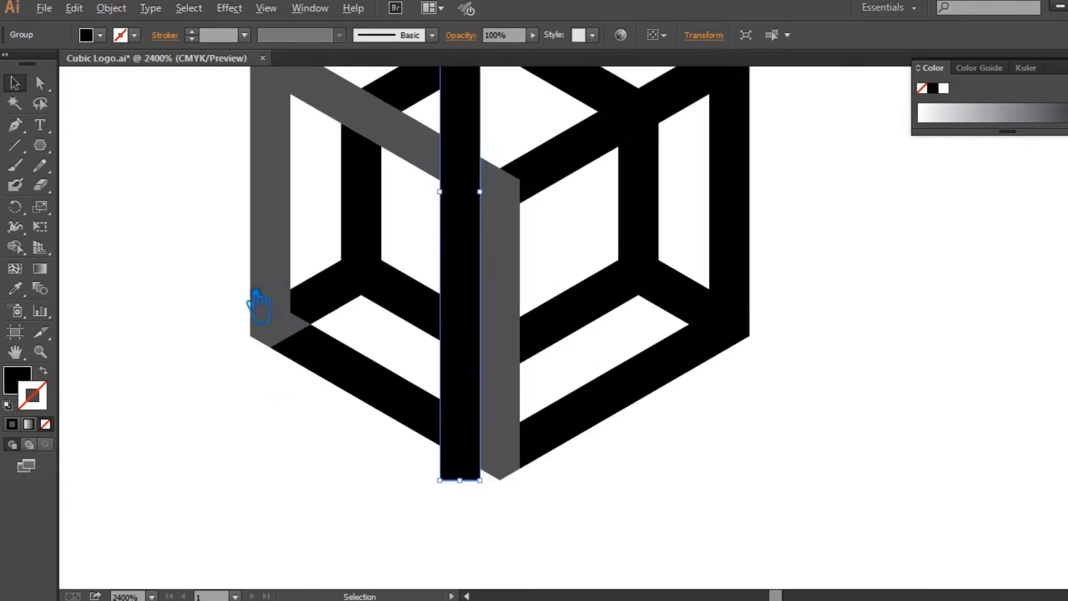
# Divide the black vertical bar and the outer hexagon's lower-left side where they overlap
pyautogui.moveTo(844, 417); pyautogui.dragTo(880, 477)
pyautogui.scroll(-1, 878, 463)
pyautogui.keyDown('shift'); pyautogui.click(608, 477); pyautogui.keyUp('shift')
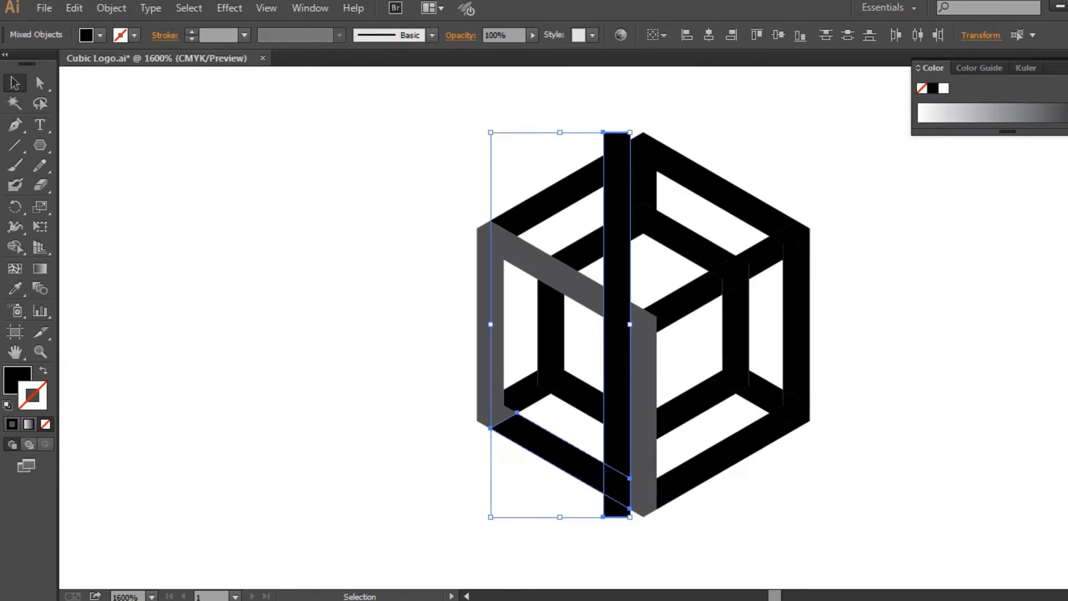
pyautogui.hotkey('ctrl', 'shift', 'F9')
pyautogui.click(936, 509)
pyautogui.click(1067, 419)
pyautogui.click(1032, 417)
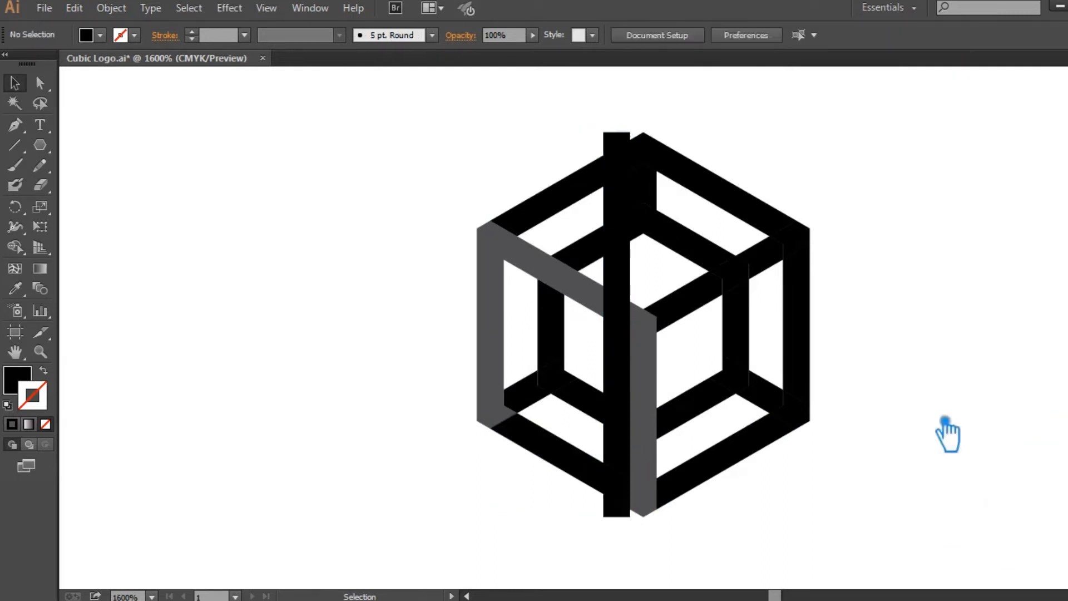
# Ungroup the divided pieces and delete the bar's end piece sticking out below the outer hexagon
pyautogui.click(624, 411)
pyautogui.rightClick(625, 398)
pyautogui.click(687, 488)
pyautogui.click(920, 528)
pyautogui.click(620, 515)
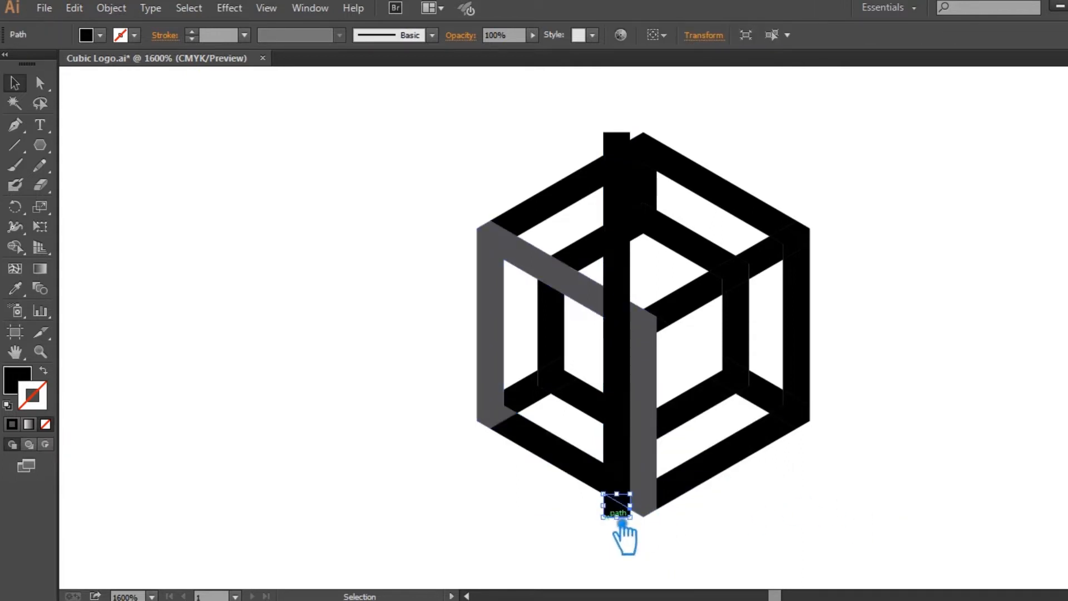
pyautogui.click(767, 559)
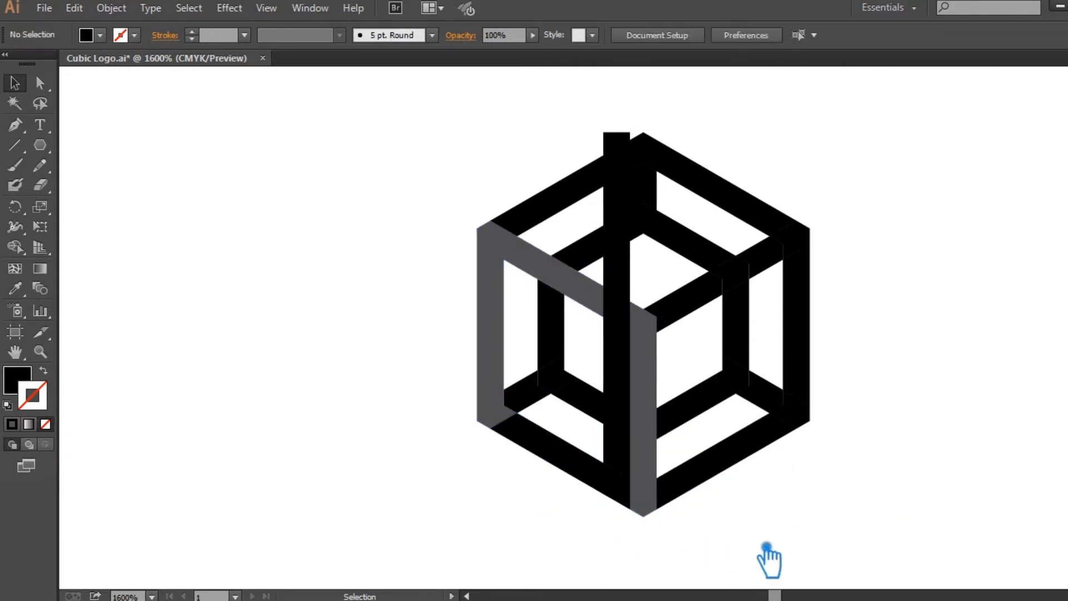
# Delete the black vertical bar and its overlap piece on the outer hexagon's lower-left side
pyautogui.click(620, 489)
pyautogui.press('Delete')
pyautogui.click(625, 472)
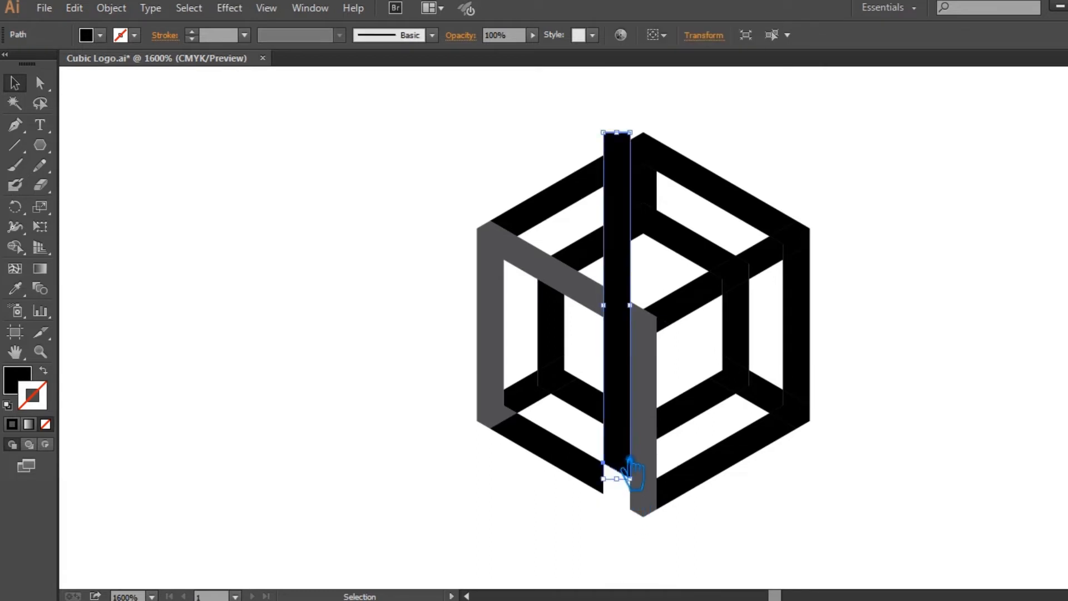
pyautogui.press('Delete')
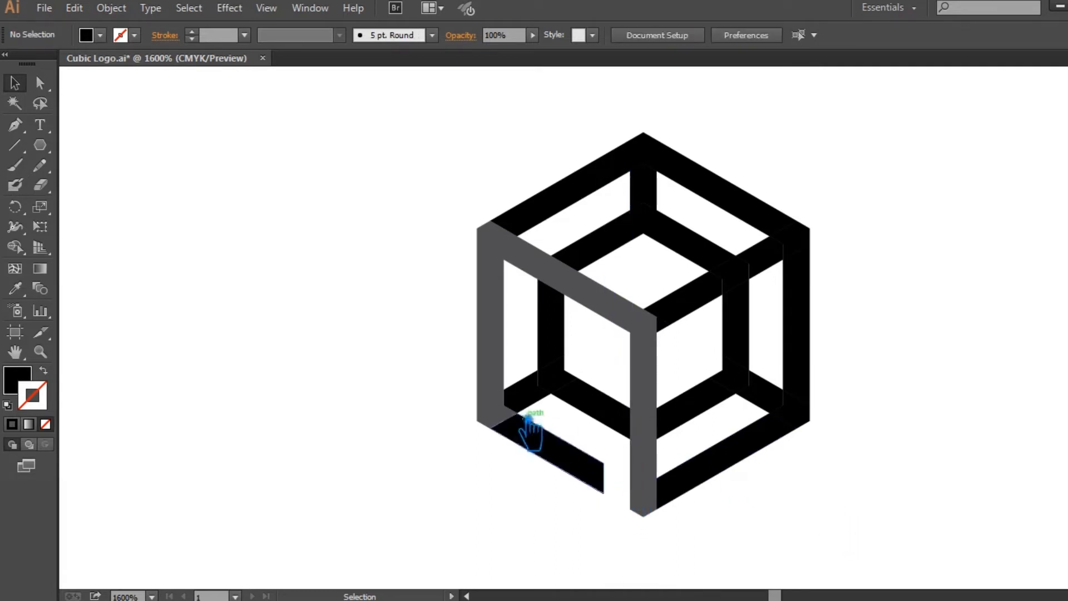
# Unite the gray frame pieces with the outer hexagon's shortened lower-left side
pyautogui.click(498, 426)
pyautogui.keyDown('shift'); pyautogui.click(582, 466); pyautogui.keyUp('shift')
pyautogui.hotkey('shift', 'ctrl', 'F9')
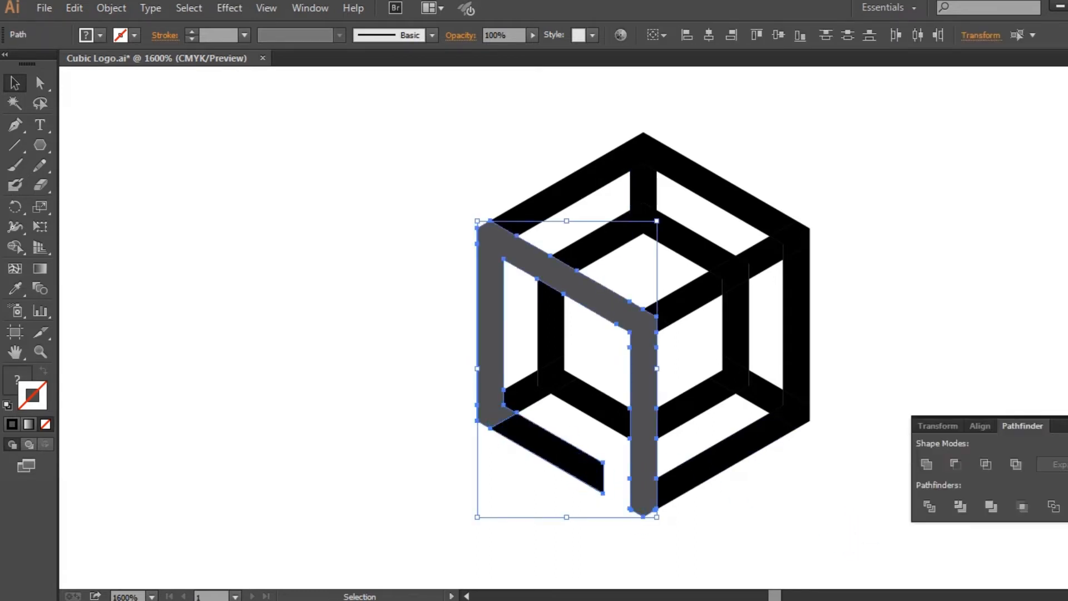
pyautogui.click(926, 463)
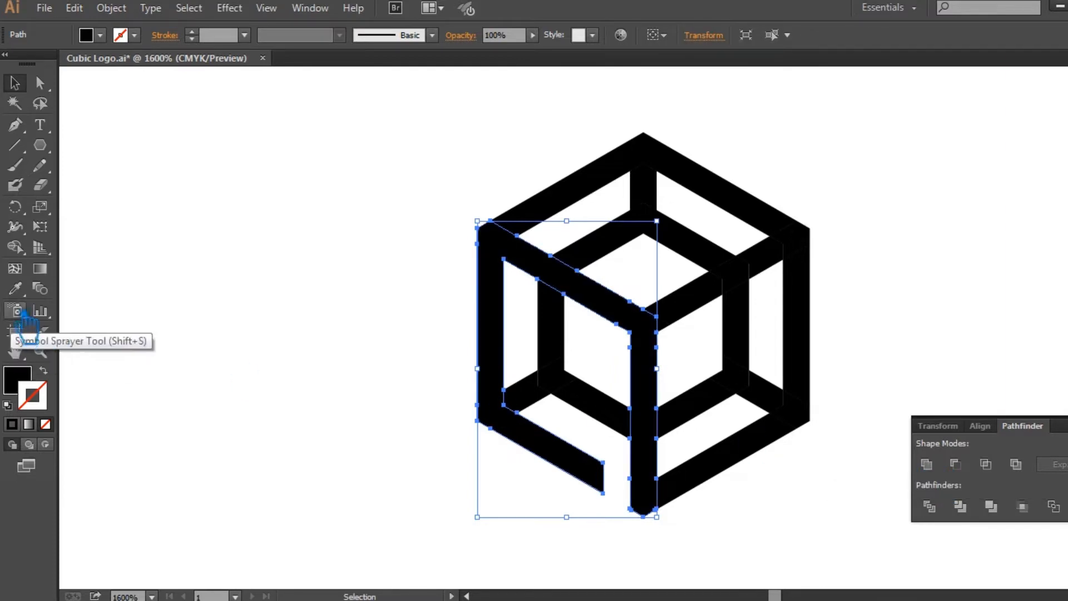
# Fill the united front frame with gray
pyautogui.click(15, 288)
pyautogui.doubleClick(16, 380)
pyautogui.click(460, 293)
pyautogui.click(838, 151)
pyautogui.press('v')
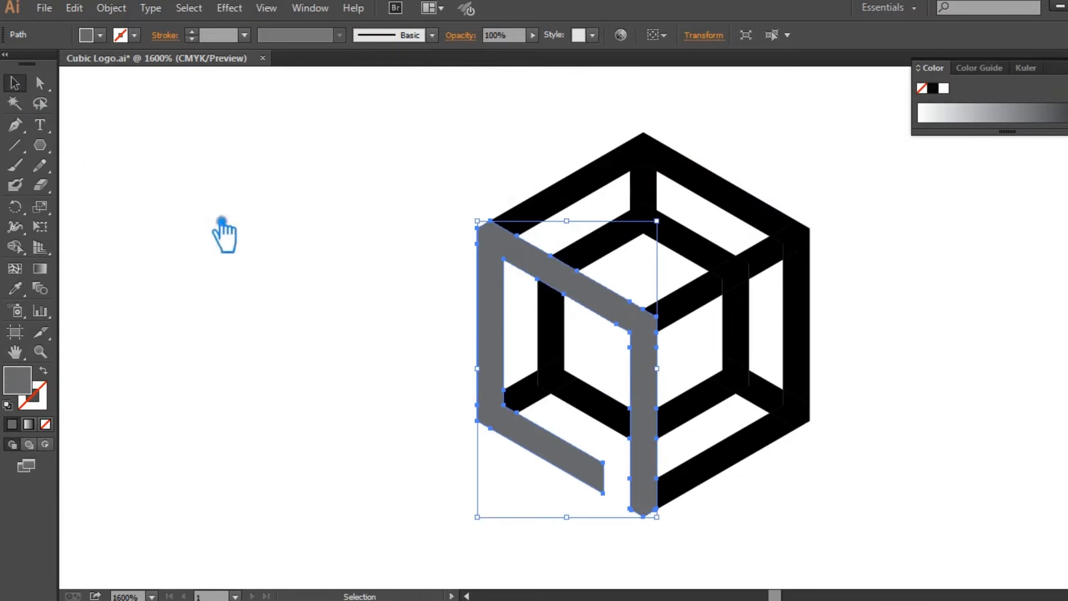
pyautogui.click(223, 234)
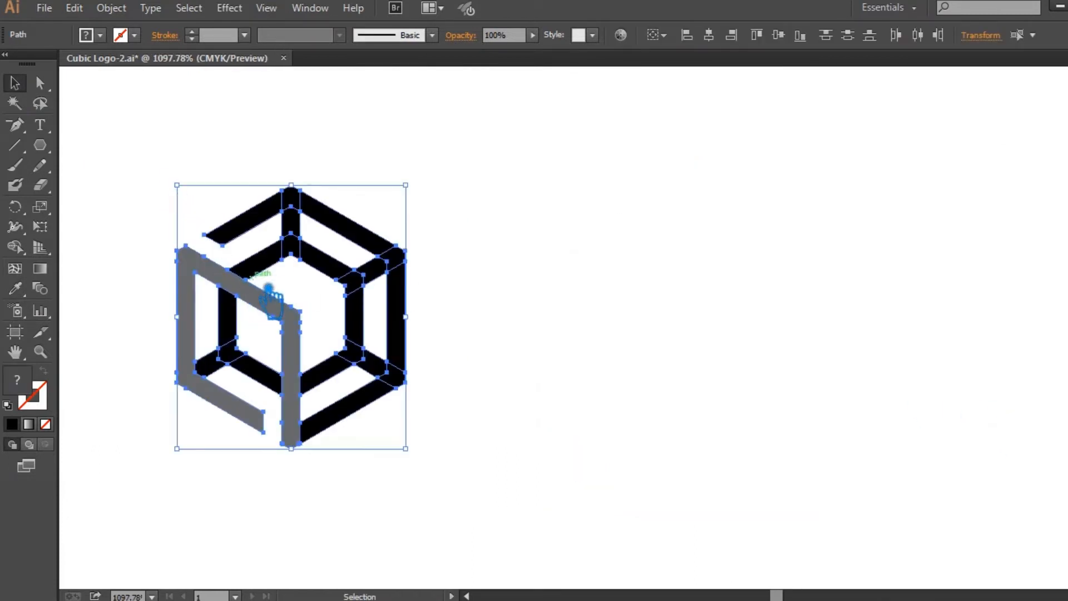
# Duplicate the logo beside the original, and delete the original's top and upper-right bars connecting the inner and outer hexagons
pyautogui.moveTo(295, 290); pyautogui.dragTo(577, 370)
pyautogui.click(785, 401)
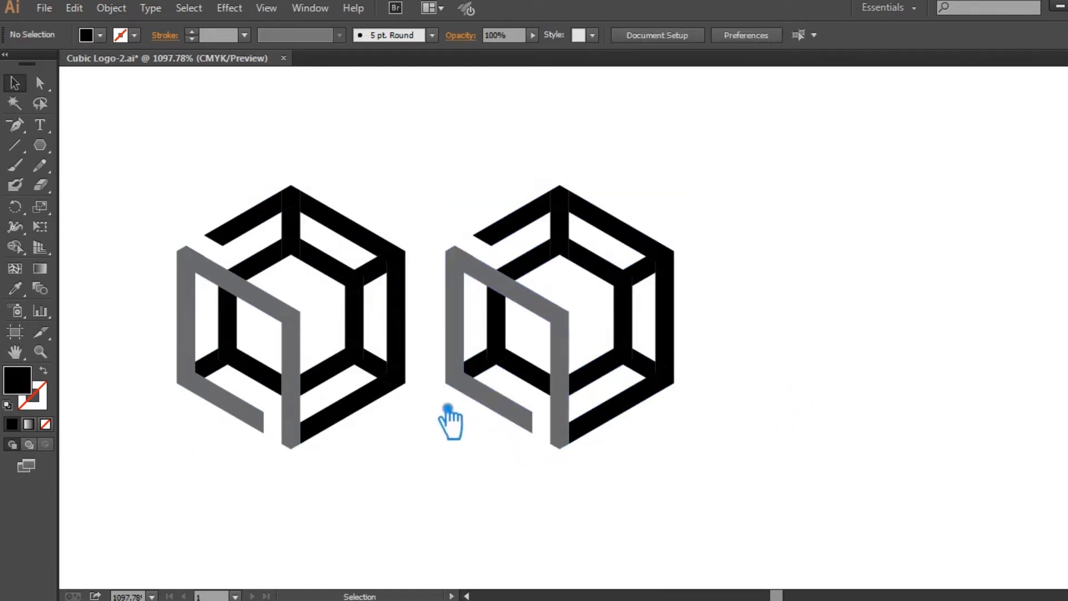
pyautogui.click(291, 227)
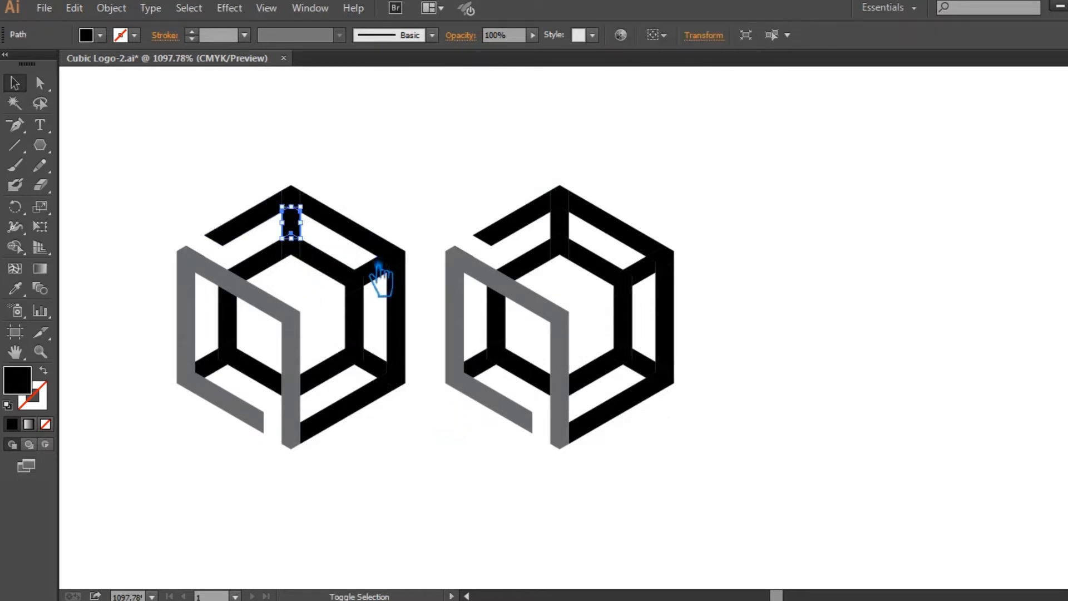
pyautogui.keyDown('shift'); pyautogui.click(385, 271); pyautogui.keyUp('shift')
pyautogui.press('Delete')
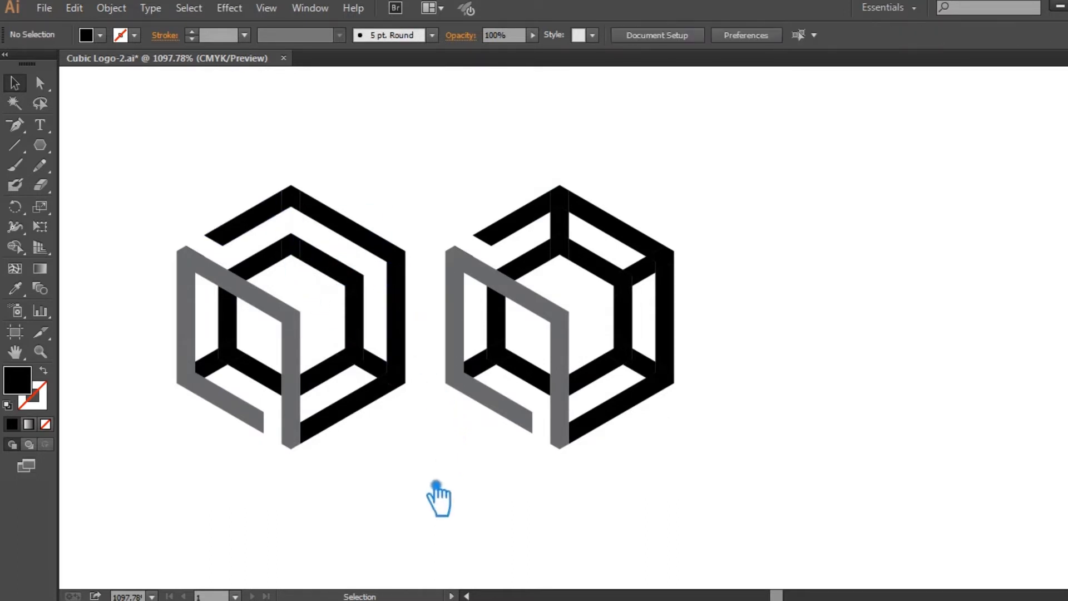
pyautogui.moveTo(452, 512); pyautogui.dragTo(191, 184)
pyautogui.moveTo(427, 481); pyautogui.dragTo(468, 447)
pyautogui.moveTo(429, 482); pyautogui.dragTo(230, 171)
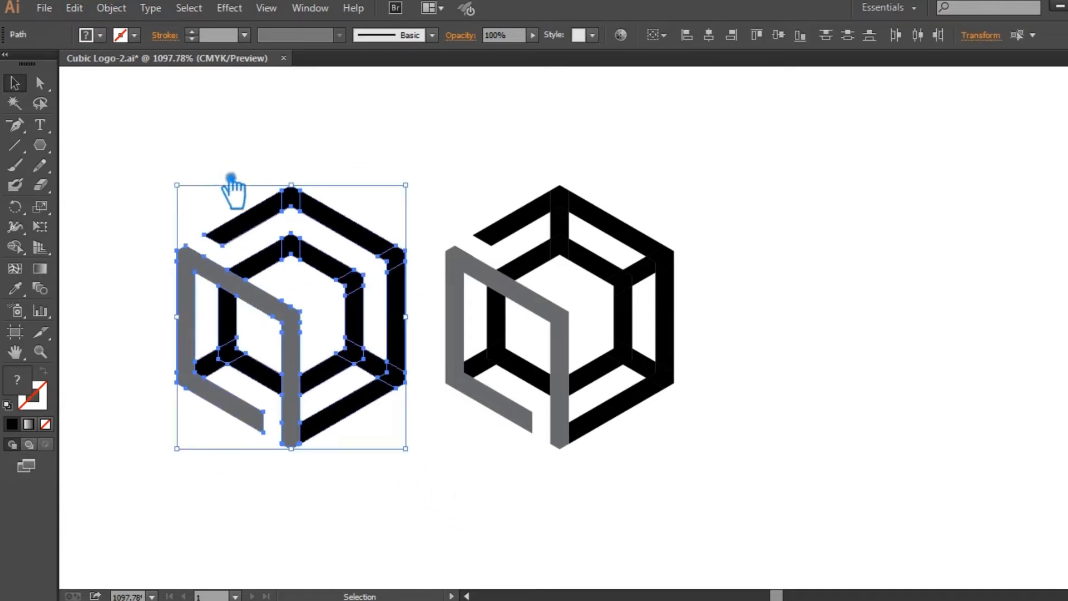
pyautogui.keyDown('shift'); pyautogui.click(230, 401); pyautogui.keyUp('shift')
pyautogui.click(441, 506)
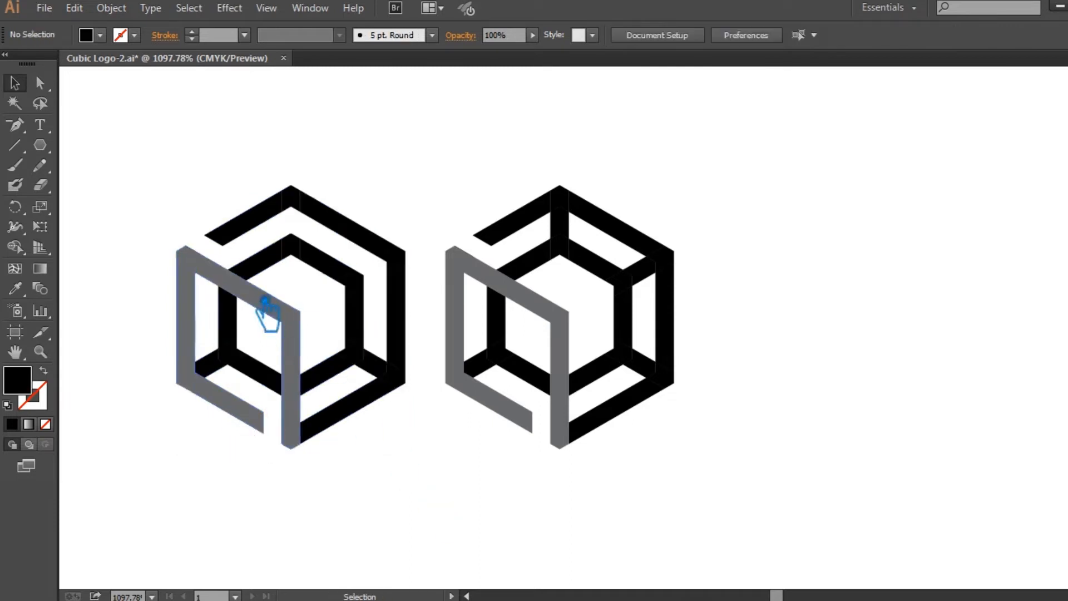
# Hide the original logo's gray frame and delete the stray line left behind it
pyautogui.click(273, 311)
pyautogui.press('Delete')
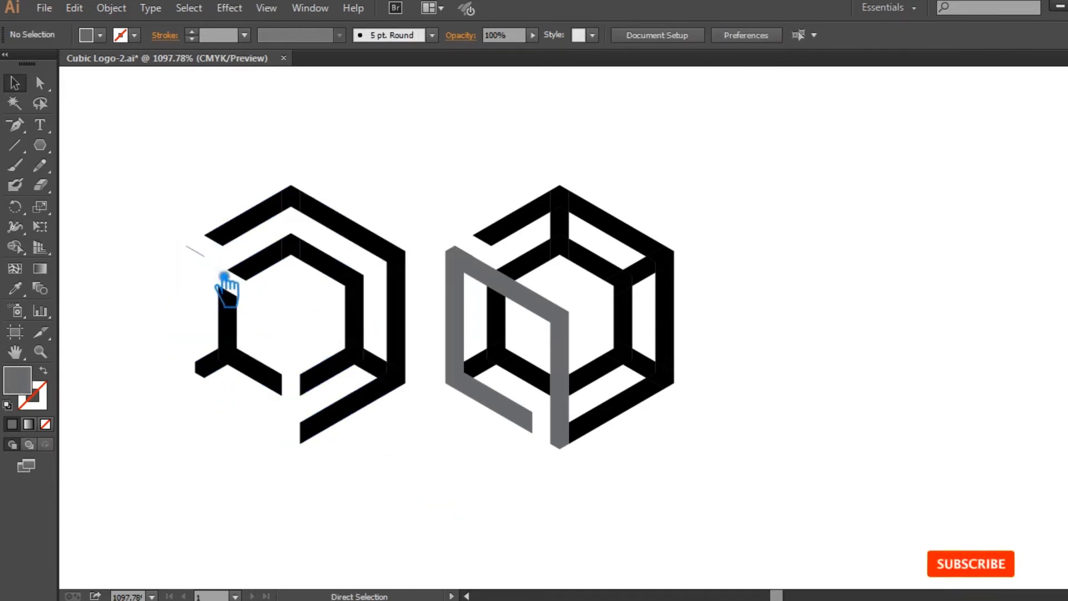
pyautogui.moveTo(227, 280); pyautogui.dragTo(215, 279)
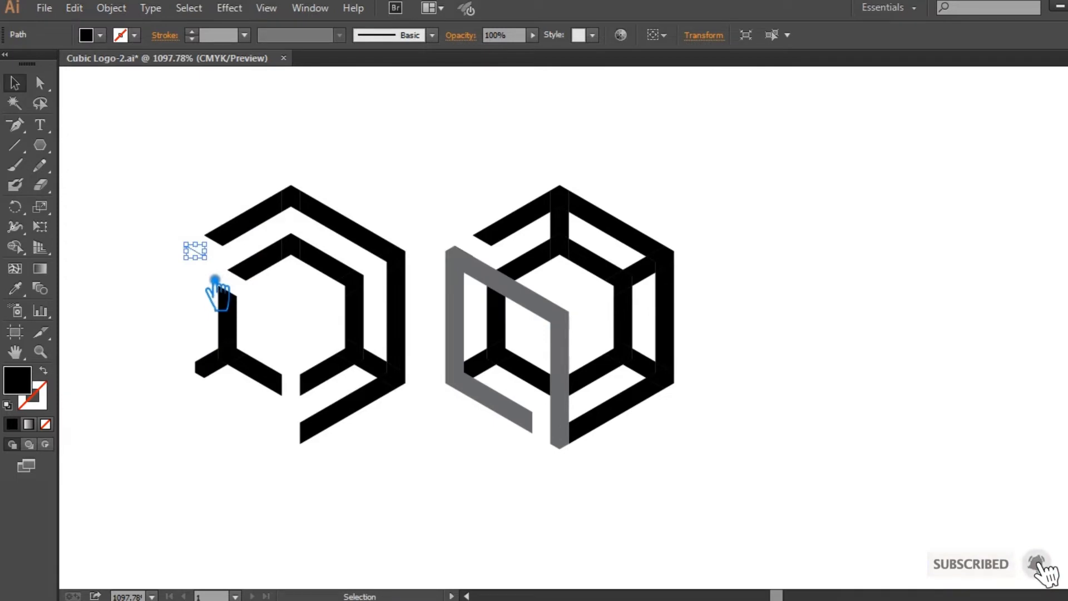
pyautogui.press('Delete')
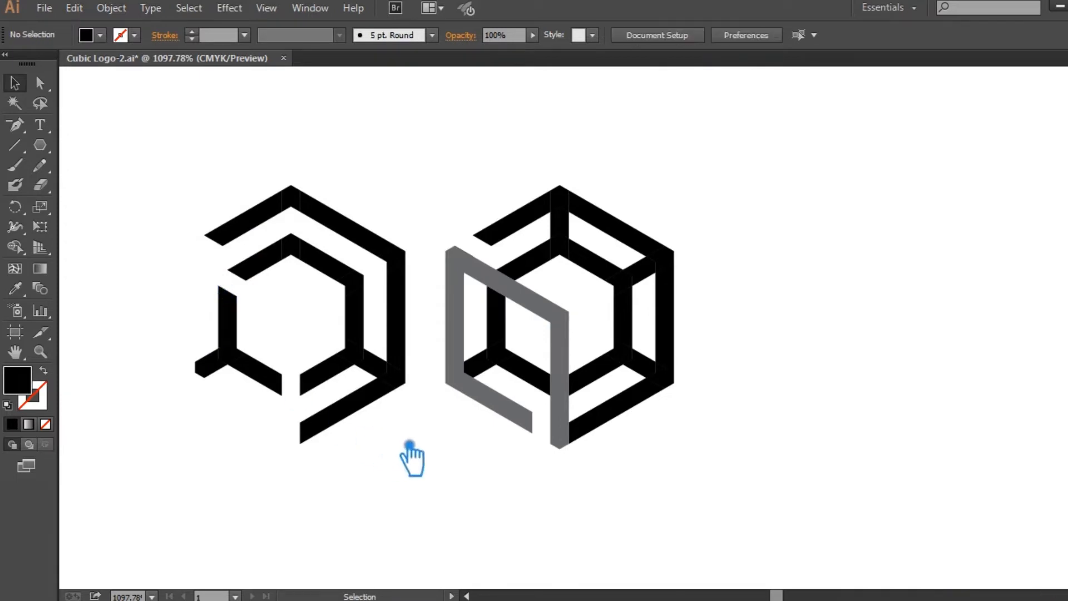
# Delete the stray line behind the duplicate logo's gray frame, and bring both hidden frames back into view
pyautogui.click(495, 267)
pyautogui.press('Delete')
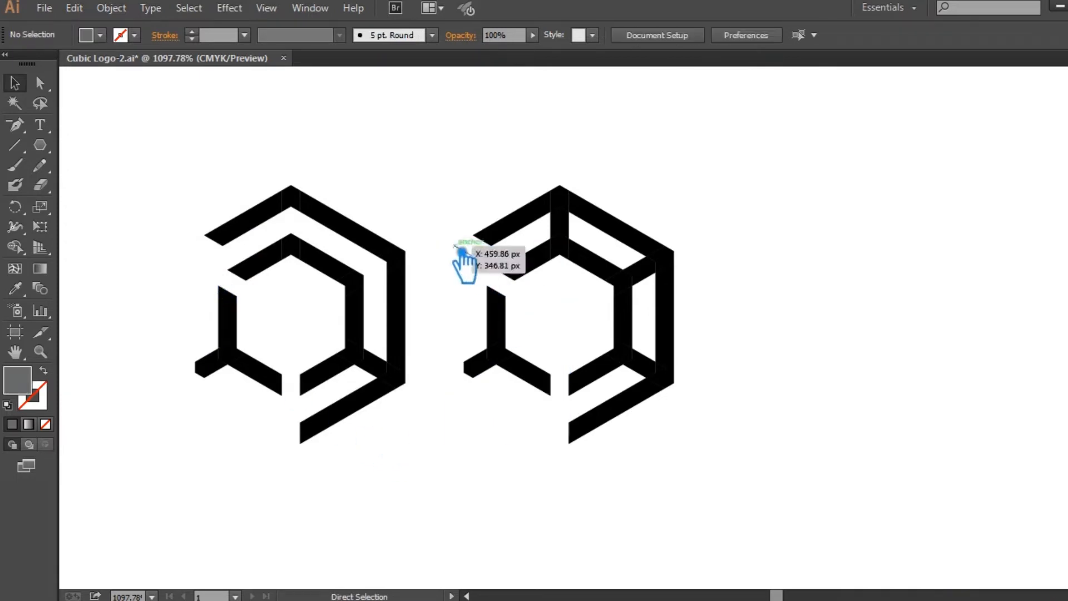
pyautogui.moveTo(474, 267); pyautogui.dragTo(473, 271)
pyautogui.press('Delete')
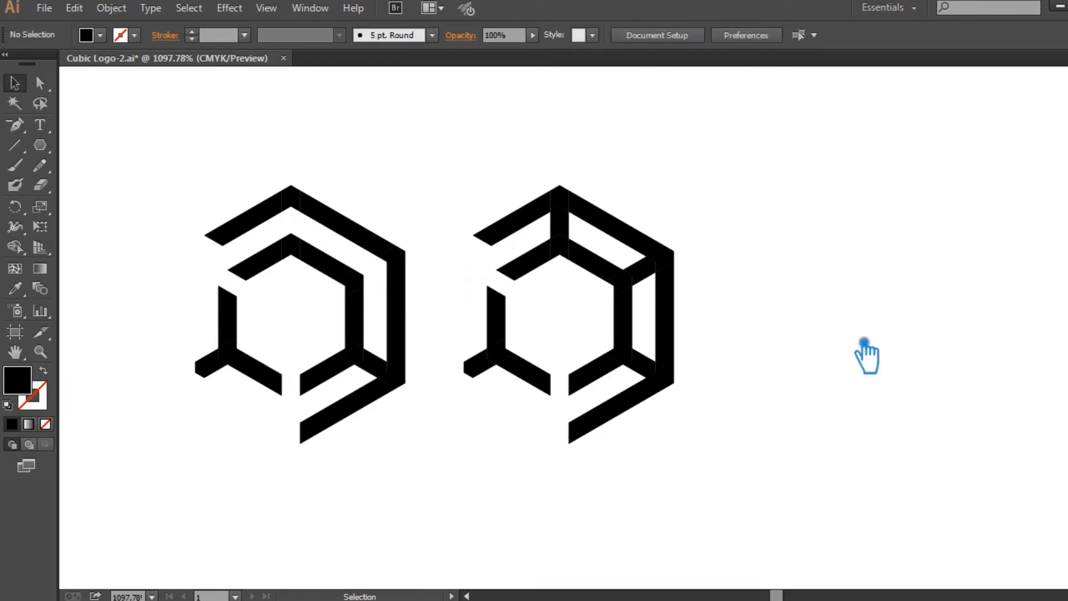
pyautogui.hotkey('ctrl', 'alt', '3')
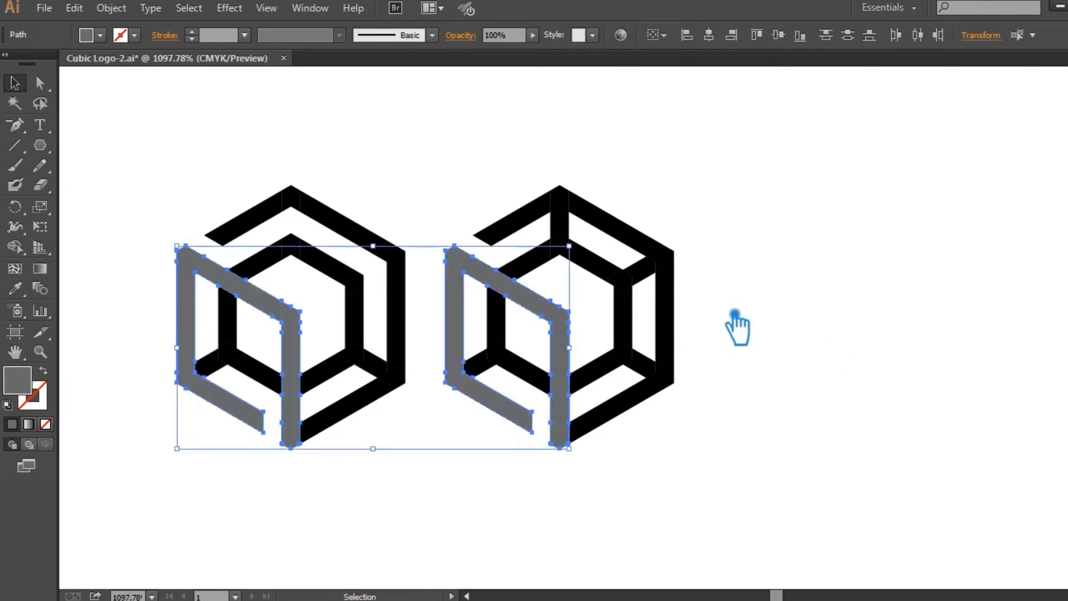
pyautogui.click(758, 264)
# Unite all black pieces of the original logo, leaving the gray frame out
pyautogui.moveTo(408, 472); pyautogui.dragTo(218, 167)
pyautogui.keyDown('shift'); pyautogui.click(227, 273); pyautogui.keyUp('shift')
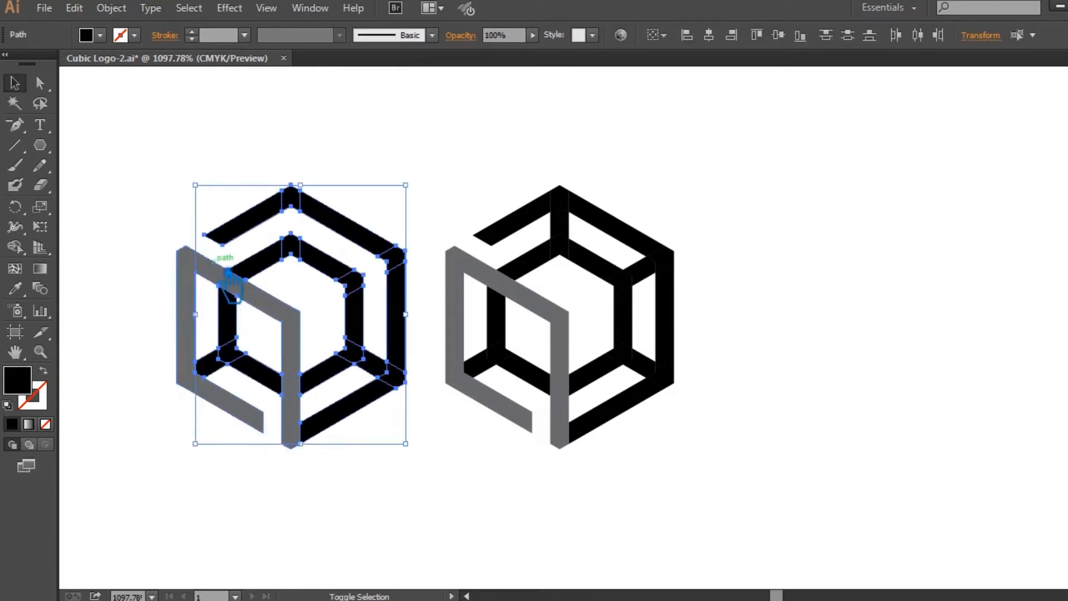
pyautogui.hotkey('ctrl', 'shift', 'F9')
pyautogui.click(926, 464)
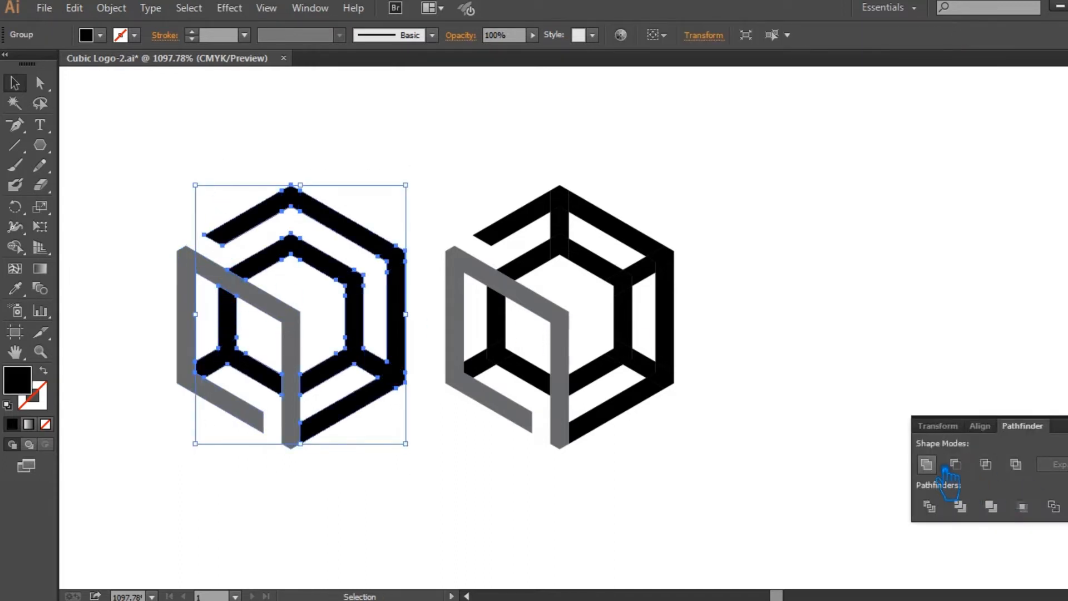
pyautogui.hotkey('ctrl', 'shift', 'F9')
pyautogui.click(890, 434)
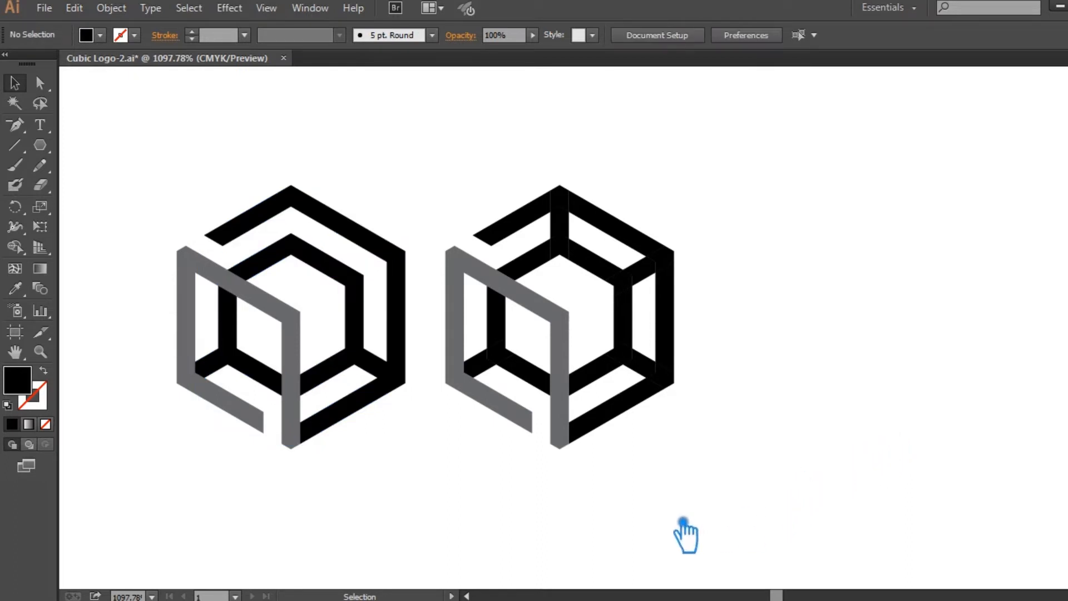
# Delete the redundant anchor points along the original logo's outer hexagon
pyautogui.click(360, 420)
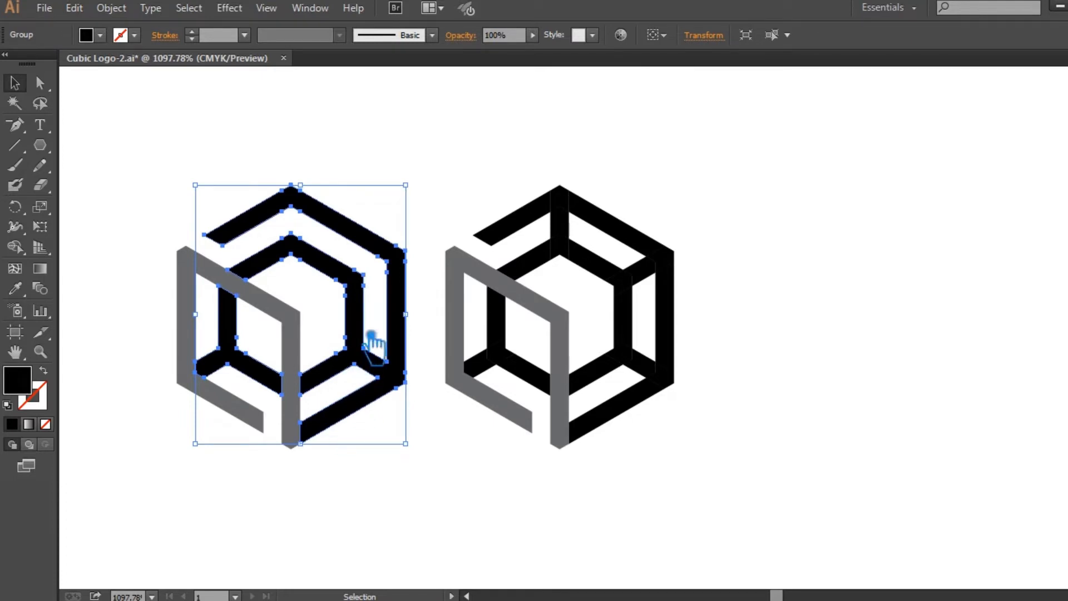
pyautogui.click(15, 124)
pyautogui.moveTo(316, 219); pyautogui.dragTo(376, 278)
pyautogui.click(370, 279)
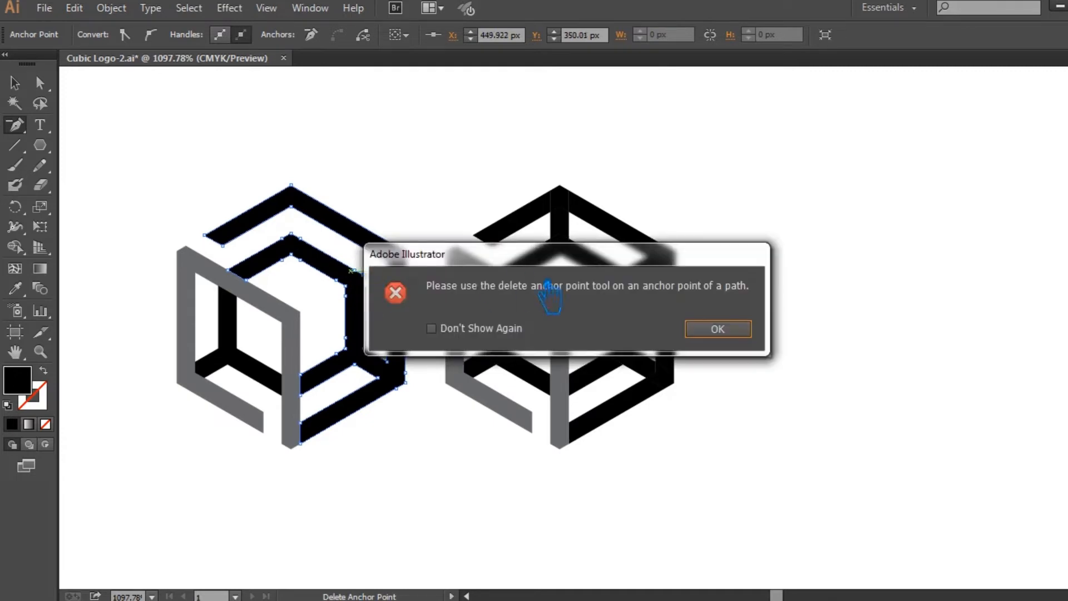
pyautogui.click(717, 328)
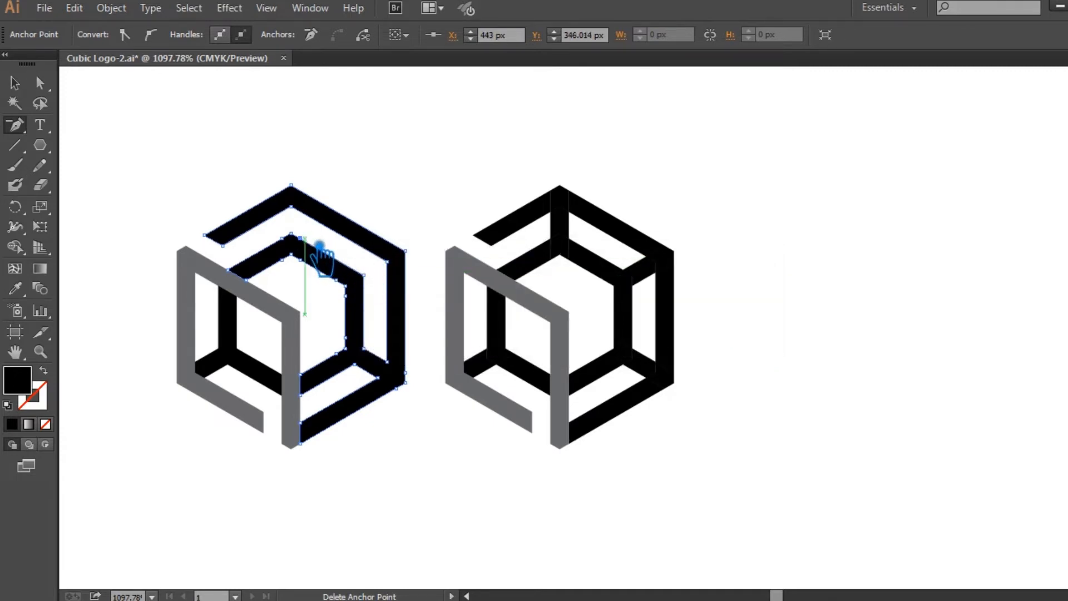
# Delete the redundant anchor points around the inner hexagon's top and right side and the outer hexagon's lower-right corner
pyautogui.click(300, 238)
pyautogui.click(282, 238)
pyautogui.click(282, 259)
pyautogui.click(300, 260)
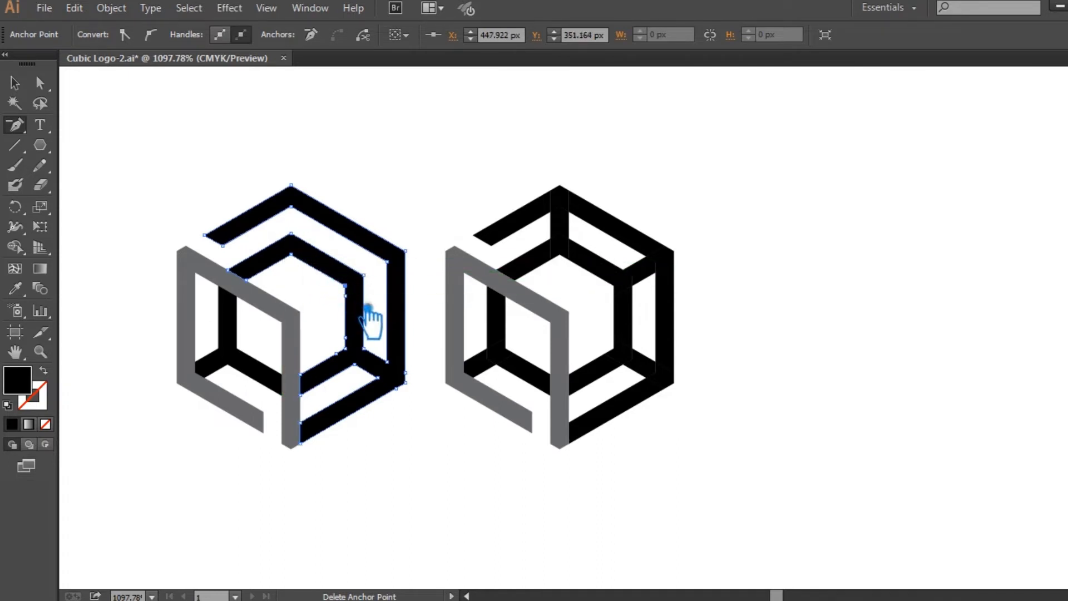
pyautogui.click(345, 296)
pyautogui.click(345, 338)
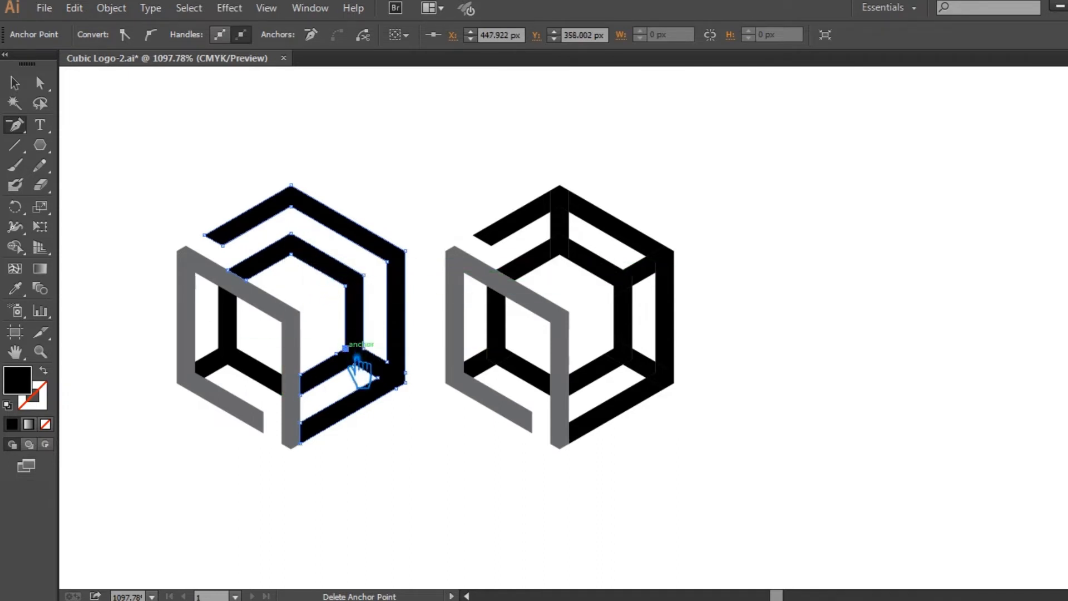
pyautogui.click(352, 362)
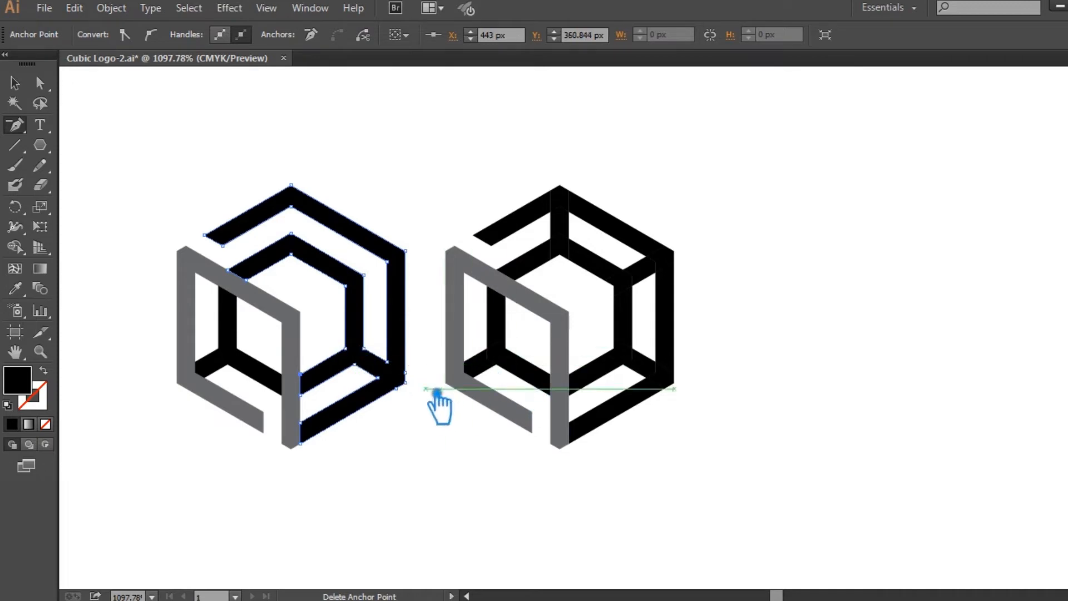
pyautogui.click(421, 382)
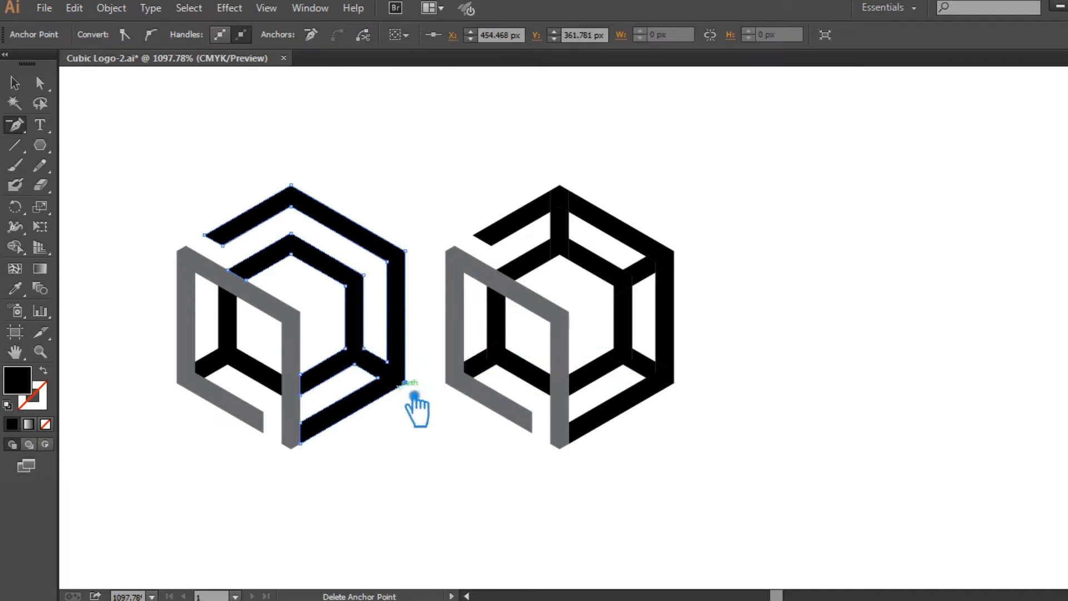
pyautogui.click(13, 85)
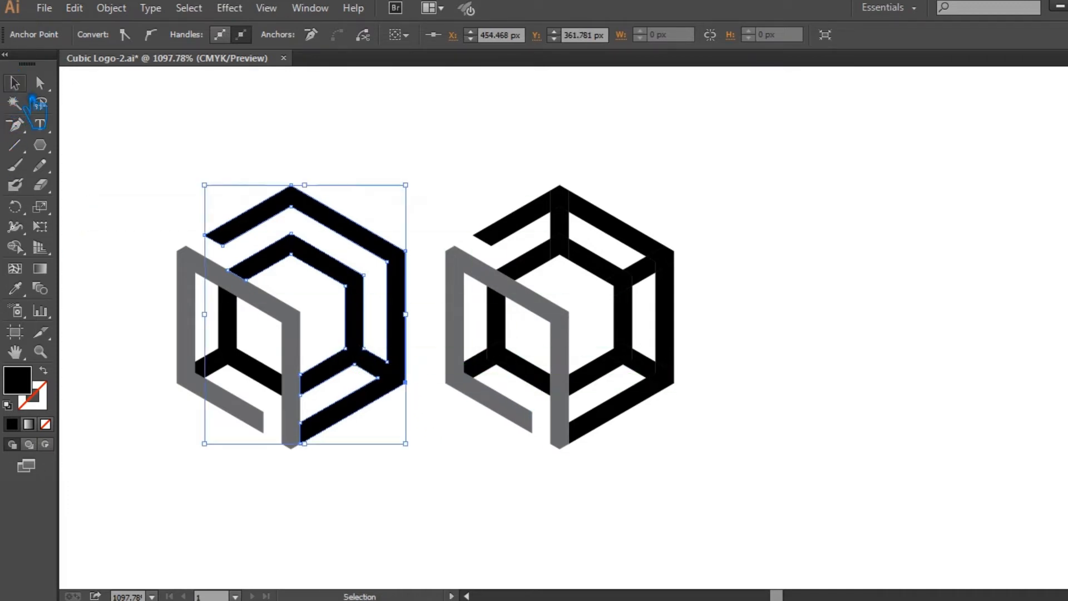
# Delete the redundant anchor points on the black lower-left corner piece behind the gray frame
pyautogui.click(256, 371)
pyautogui.press('-')
pyautogui.click(246, 349)
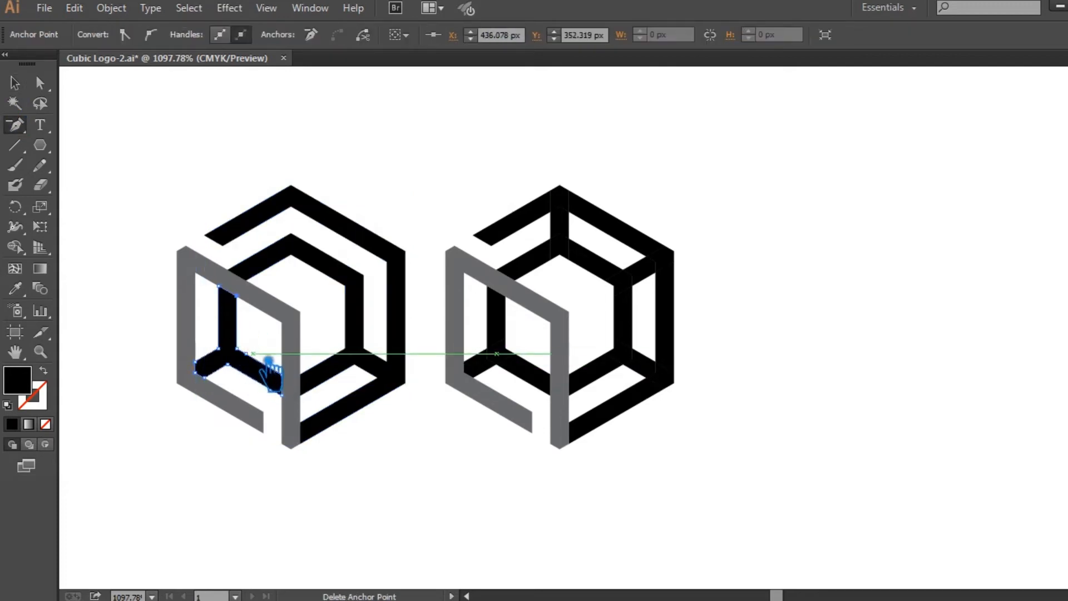
pyautogui.click(15, 83)
pyautogui.click(436, 148)
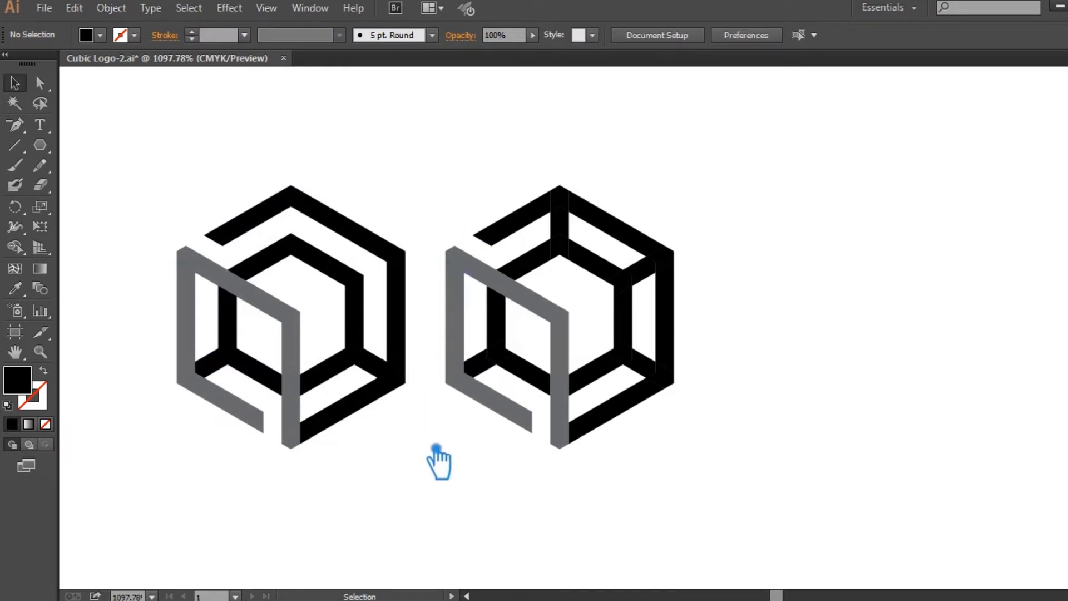
# Fill the original logo's united black shape with brown 996923, using a full-color mode instead of grayscale
pyautogui.click(408, 395)
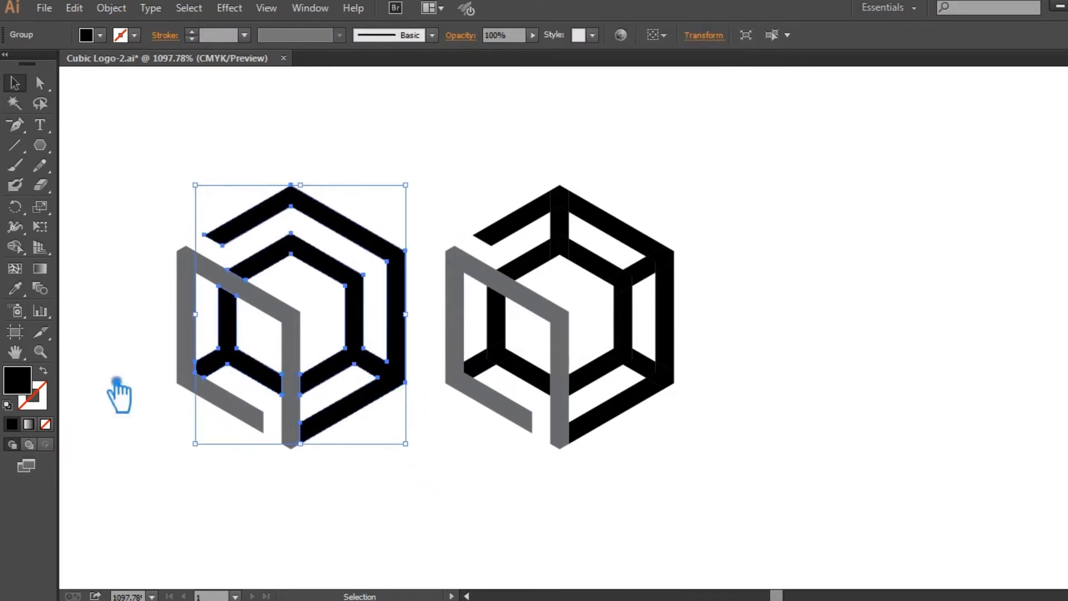
pyautogui.doubleClick(17, 381)
pyautogui.moveTo(896, 350); pyautogui.dragTo(903, 359)
pyautogui.moveTo(818, 245)
pyautogui.mouseDown()
pyautogui.moveTo(809, 228)
pyautogui.moveTo(822, 249)
pyautogui.mouseUp()
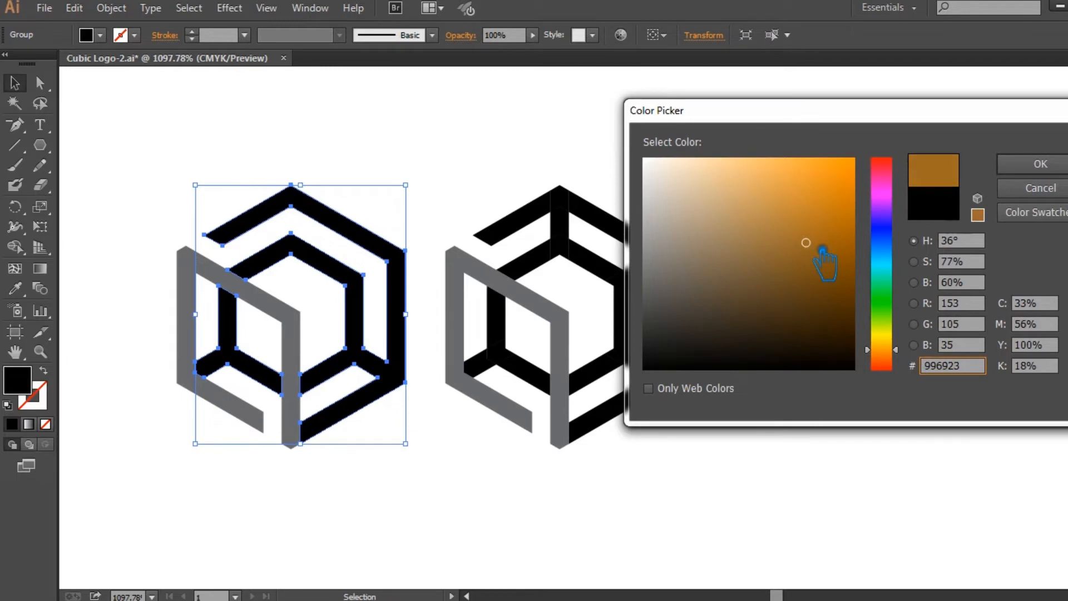
pyautogui.press('Return')
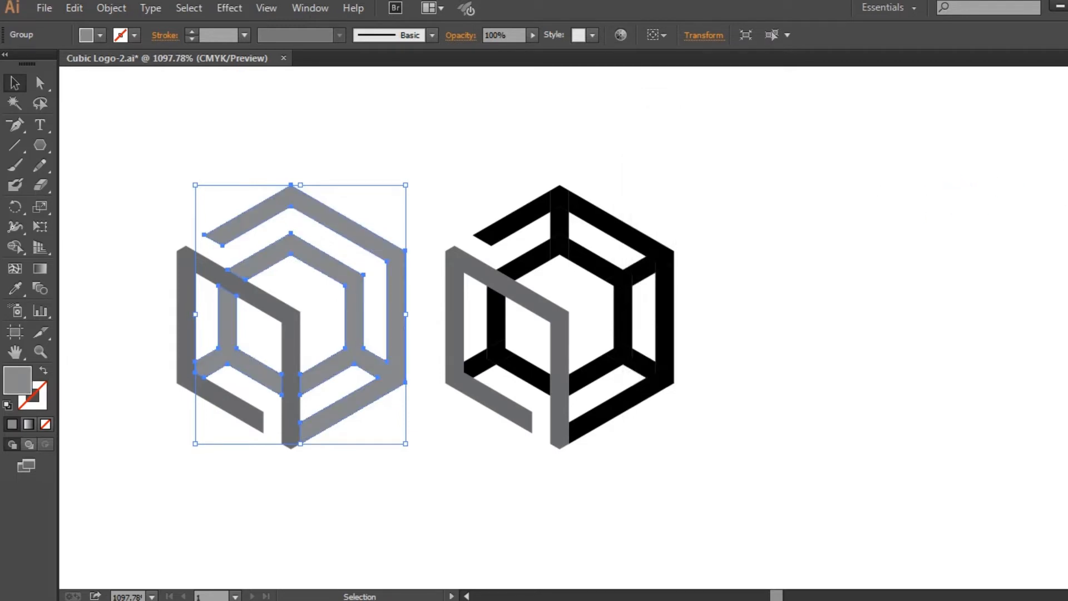
pyautogui.press('F6')
pyautogui.click(1059, 67)
pyautogui.click(977, 112)
pyautogui.click(850, 231)
pyautogui.click(382, 248)
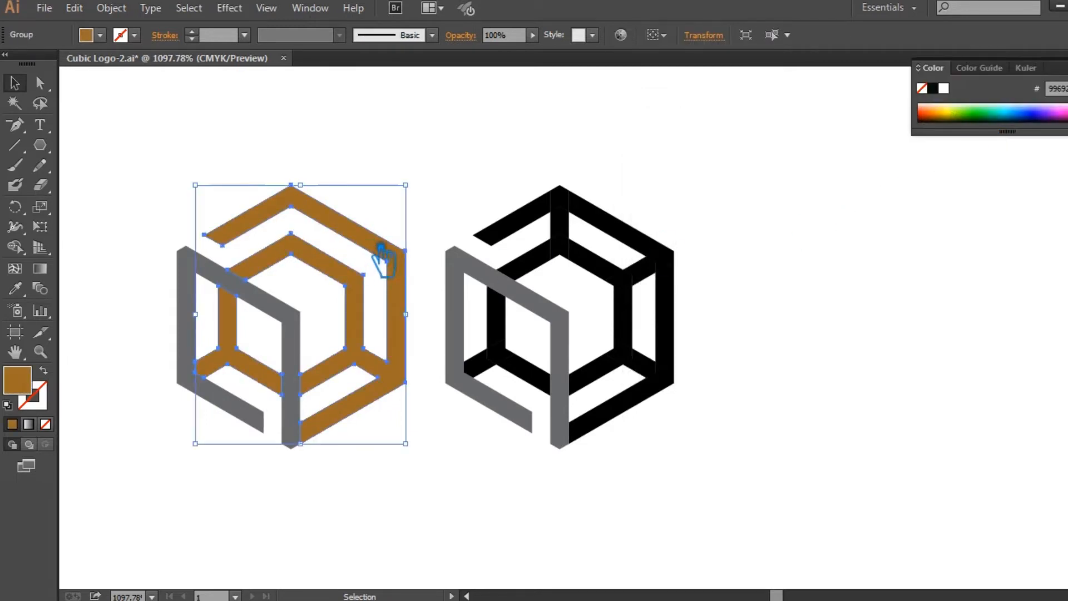
# Change the original logo's united brown shape to the lighter brown B5823E
pyautogui.doubleClick(38, 392)
pyautogui.moveTo(803, 240); pyautogui.dragTo(782, 219)
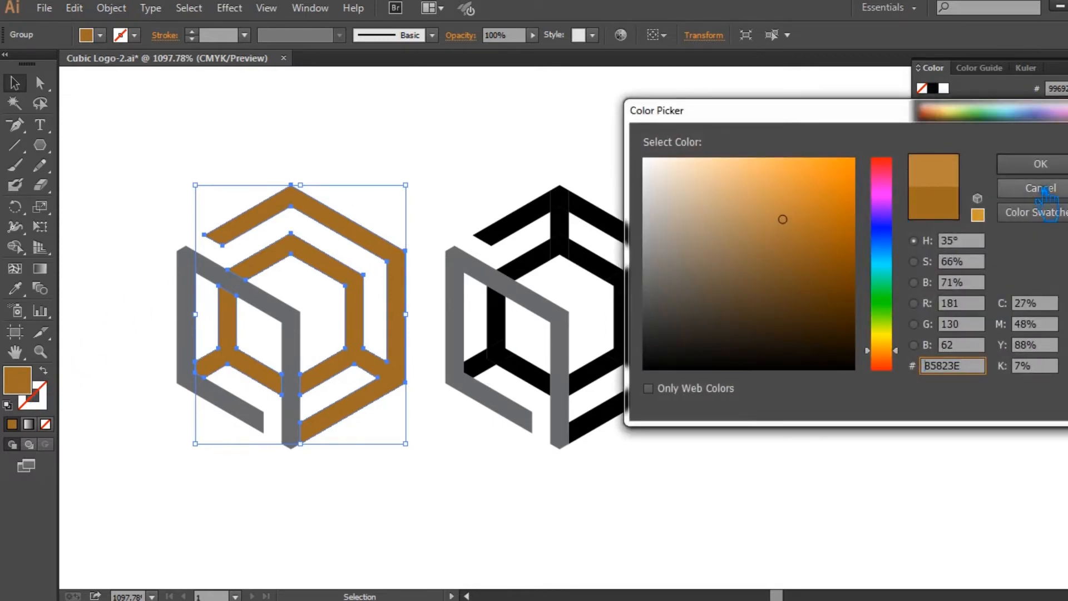
pyautogui.click(1039, 164)
pyautogui.click(838, 289)
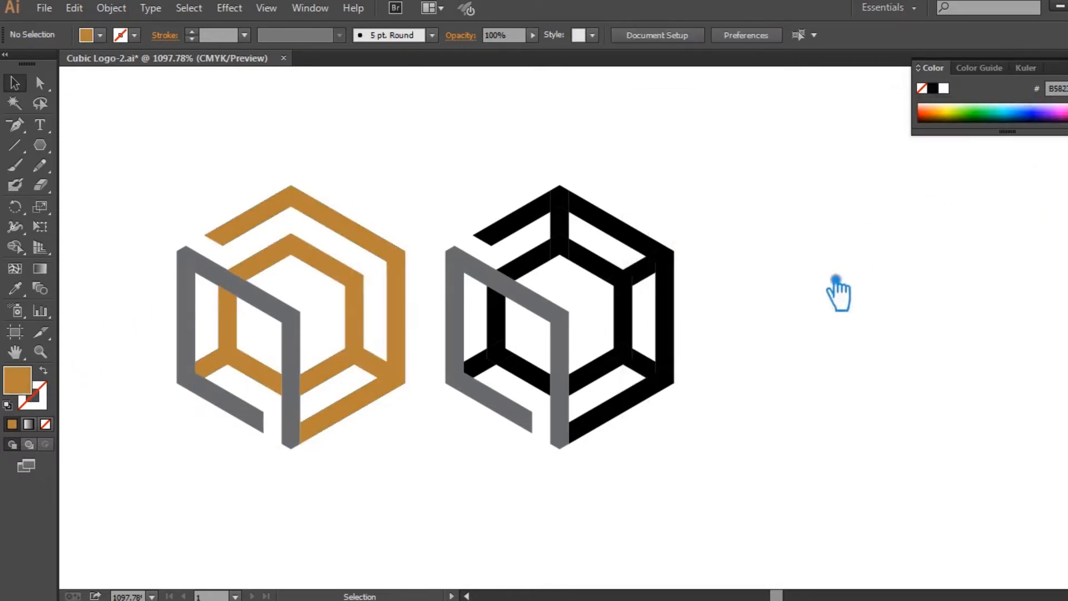
# Sample the lighter brown onto the original logo's gray frame and change its fill to a darker shade of brown
pyautogui.click(308, 344)
pyautogui.click(14, 287)
pyautogui.click(350, 236)
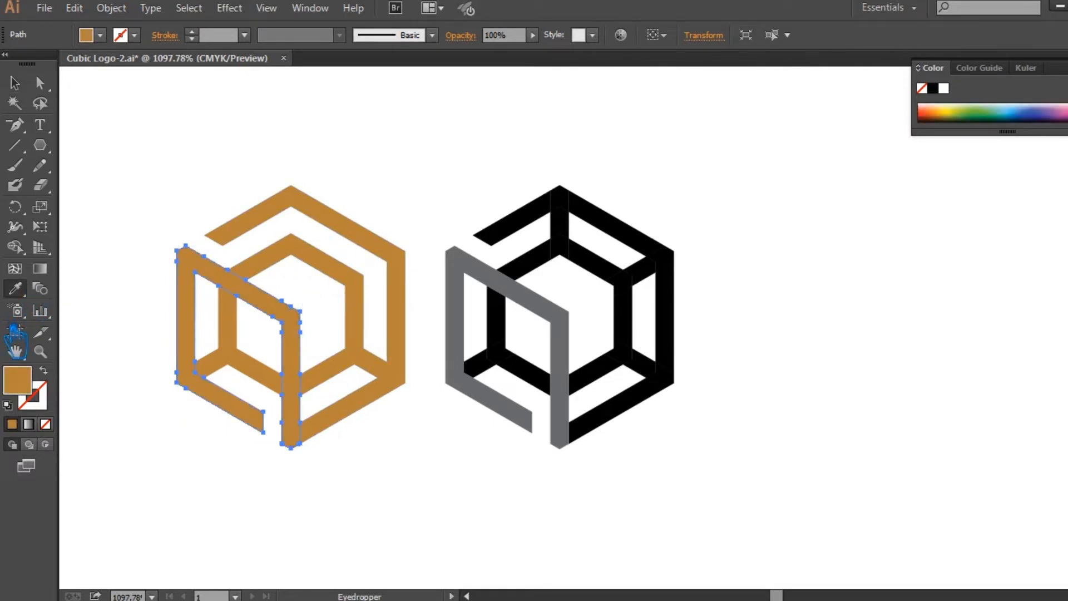
pyautogui.doubleClick(27, 386)
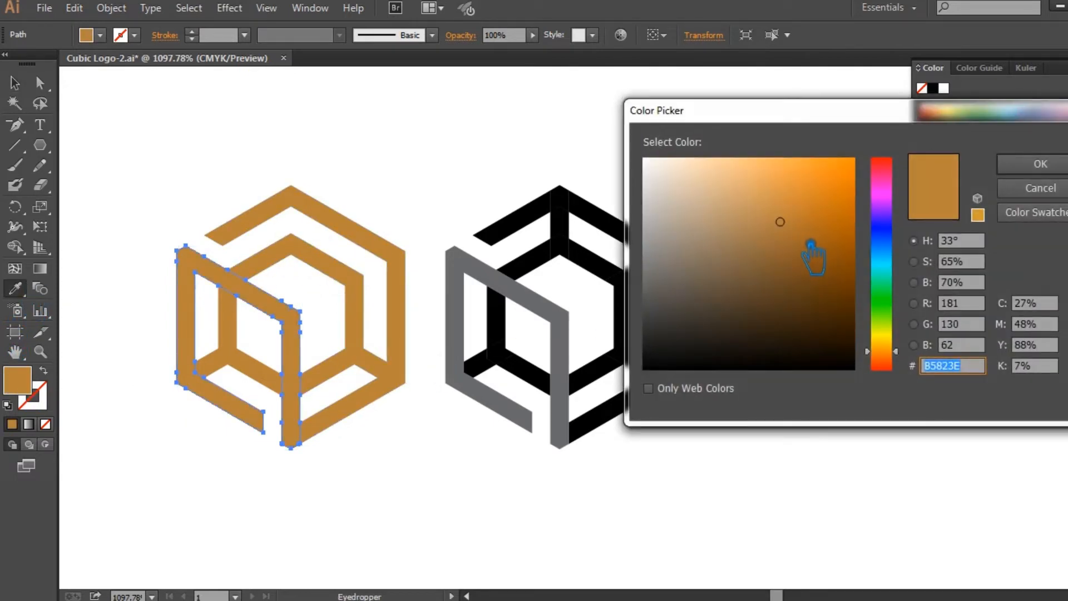
pyautogui.click(796, 241)
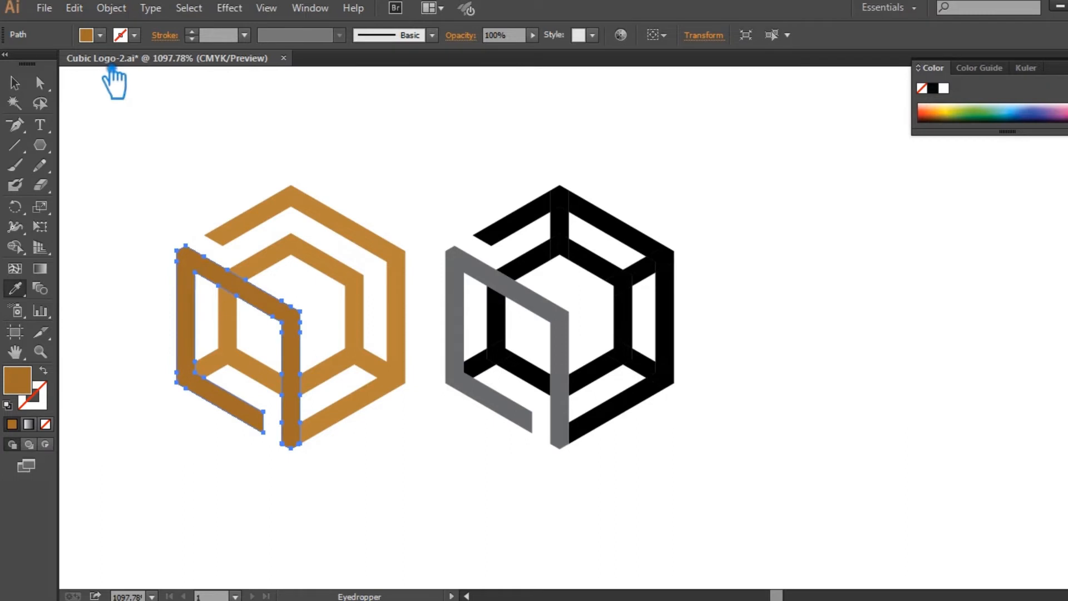
pyautogui.click(14, 83)
pyautogui.click(299, 132)
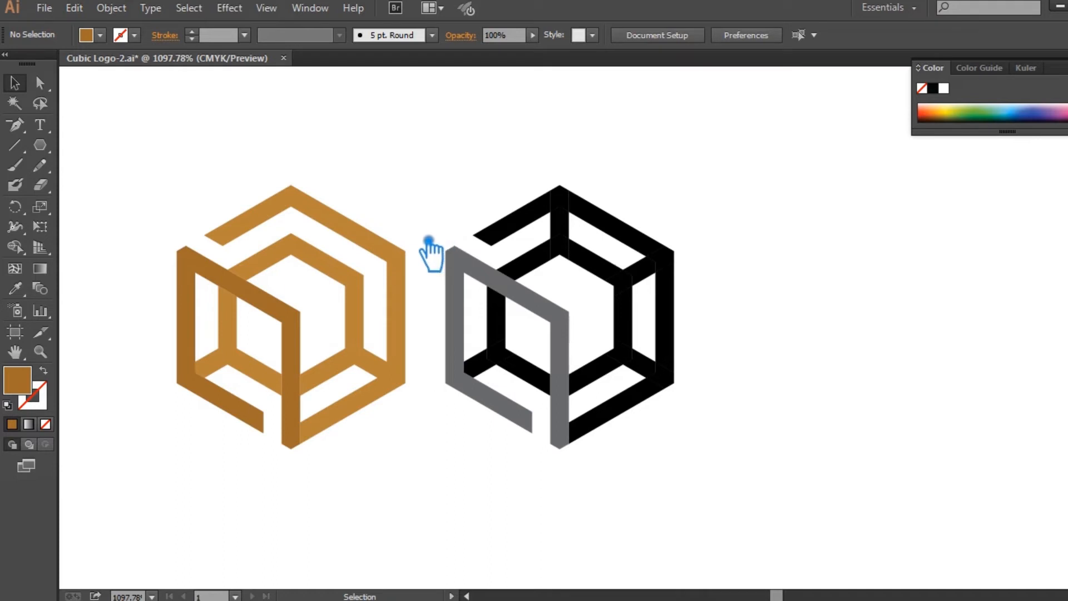
# Draw a vertical line centered on the variation's gray front bar, extending above it, with no fill and a 2 pt brown stroke
pyautogui.click(14, 145)
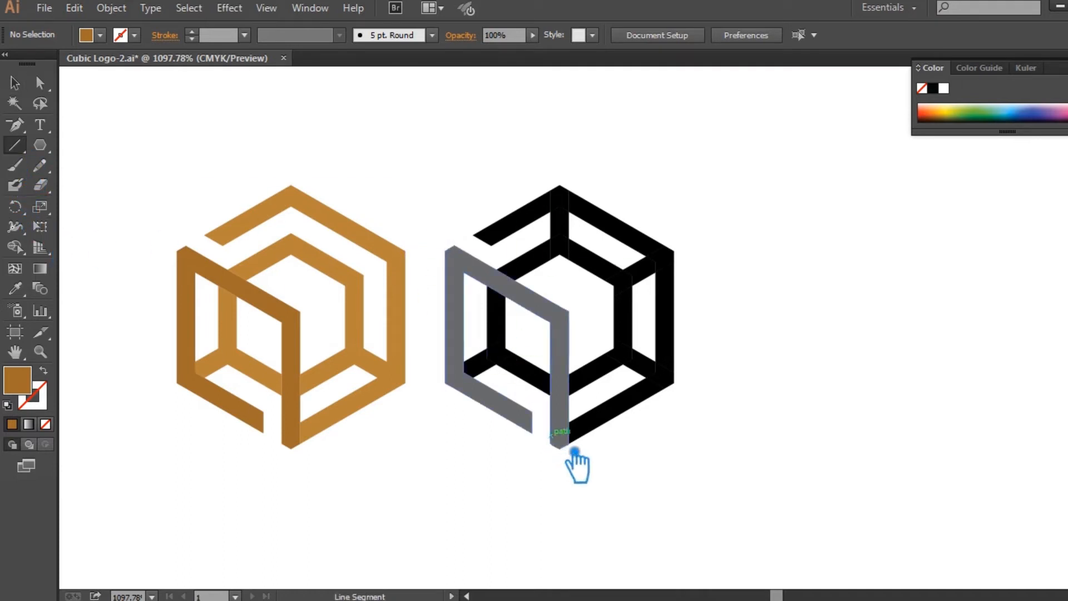
pyautogui.moveTo(568, 445); pyautogui.dragTo(578, 281)
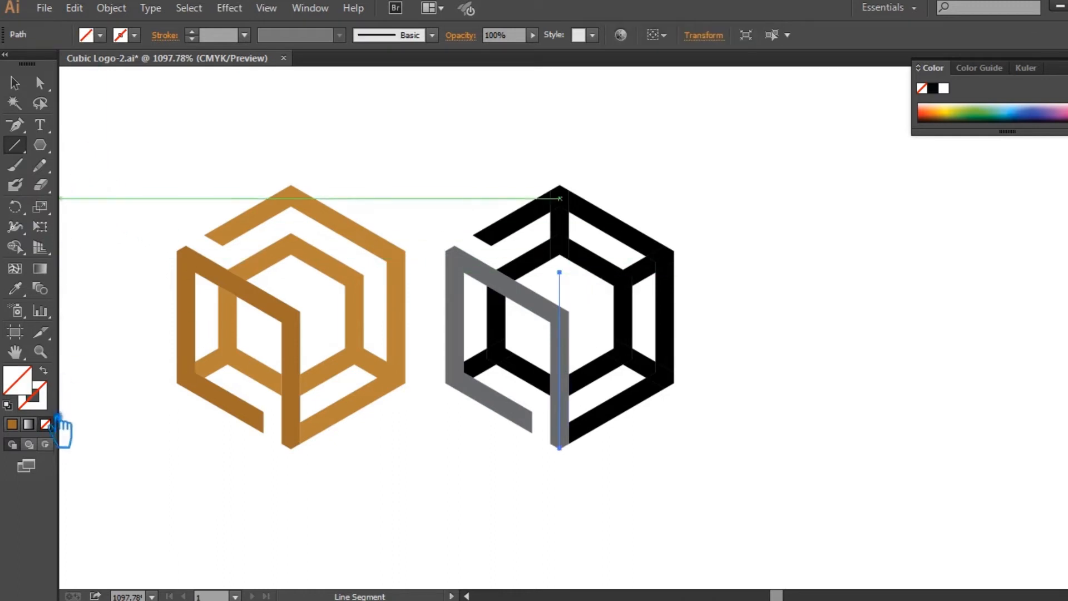
pyautogui.click(13, 425)
pyautogui.click(43, 401)
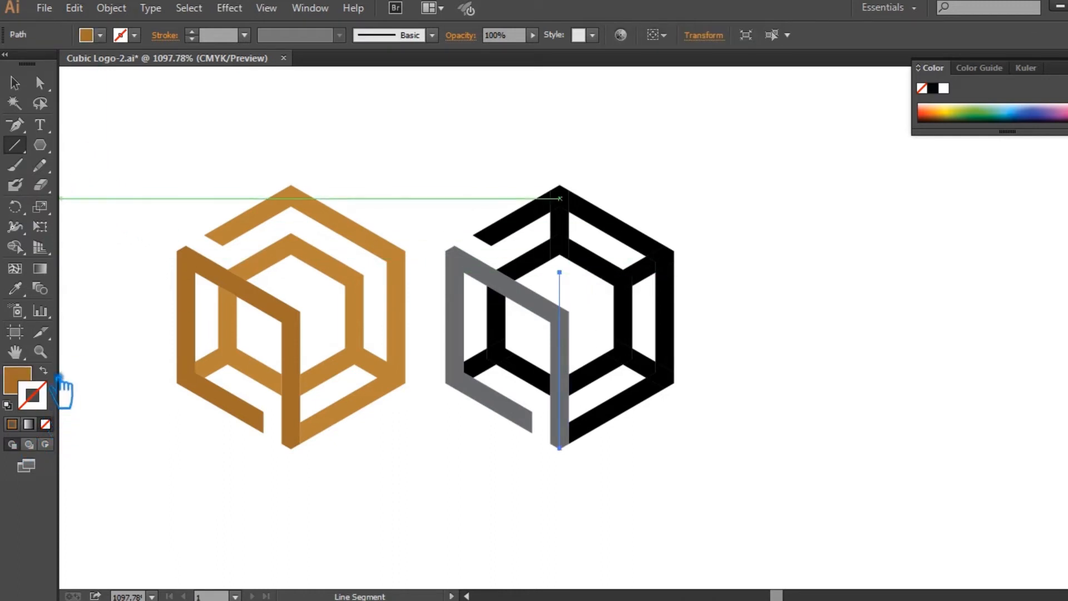
pyautogui.click(44, 371)
pyautogui.click(192, 32)
pyautogui.press('v')
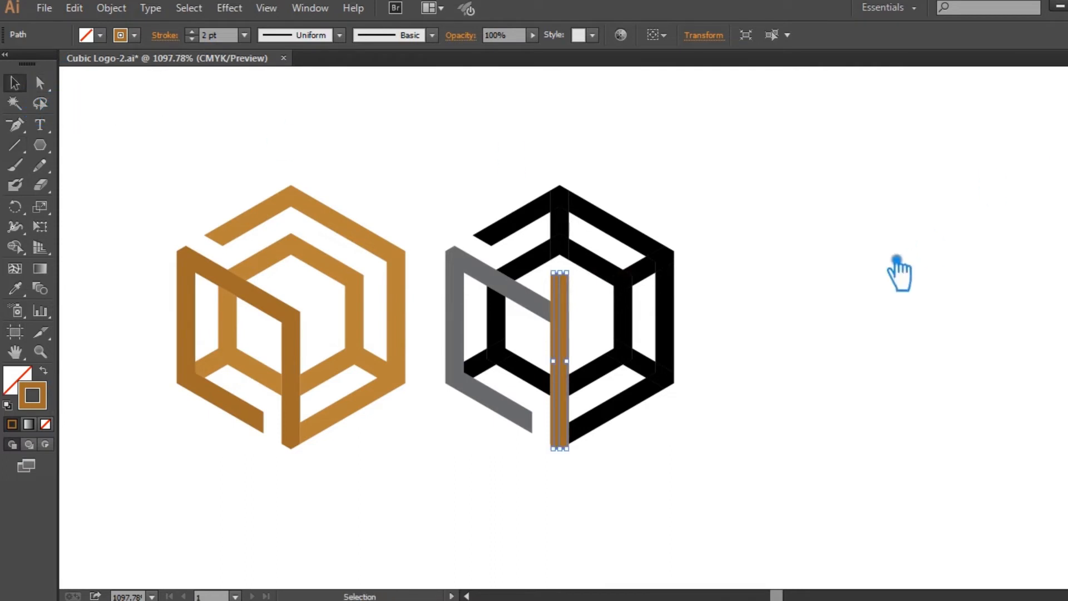
pyautogui.click(879, 301)
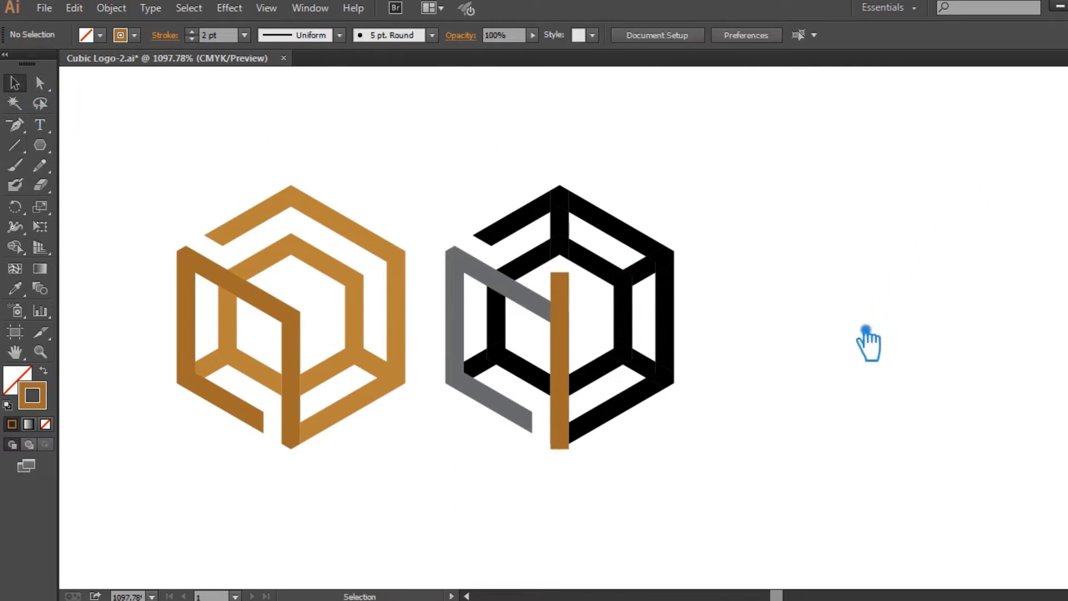
# Draw a line along the slanted end of the variation's upper-left outer bar, remove its stroke and extend it past the inner hexagon's bar
pyautogui.click(21, 145)
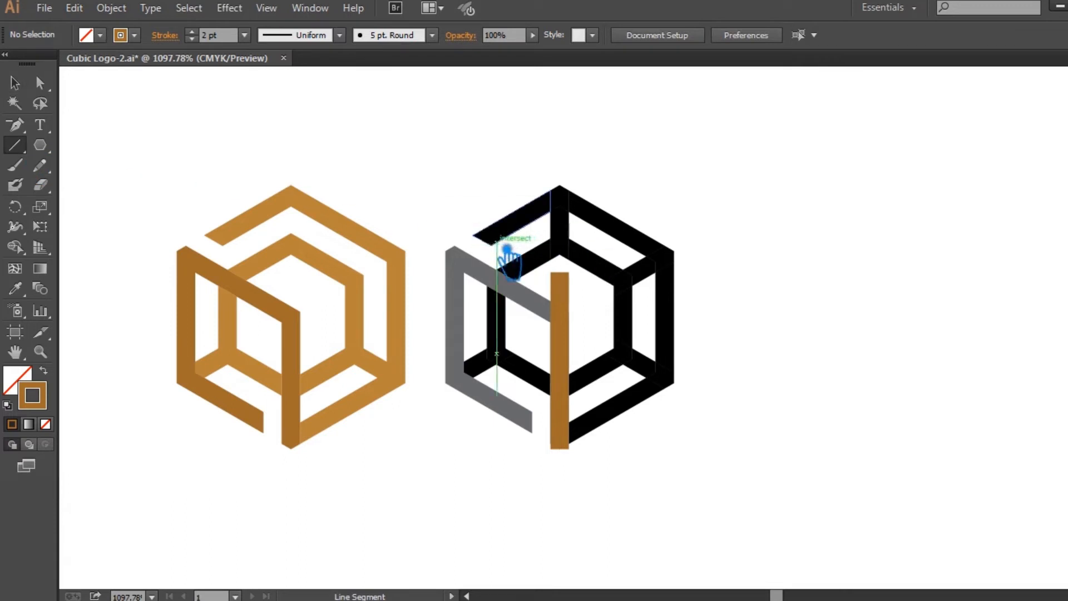
pyautogui.moveTo(487, 245)
pyautogui.mouseDown()
pyautogui.moveTo(523, 257)
pyautogui.moveTo(543, 286)
pyautogui.moveTo(496, 239)
pyautogui.moveTo(506, 253)
pyautogui.moveTo(472, 235)
pyautogui.mouseUp()
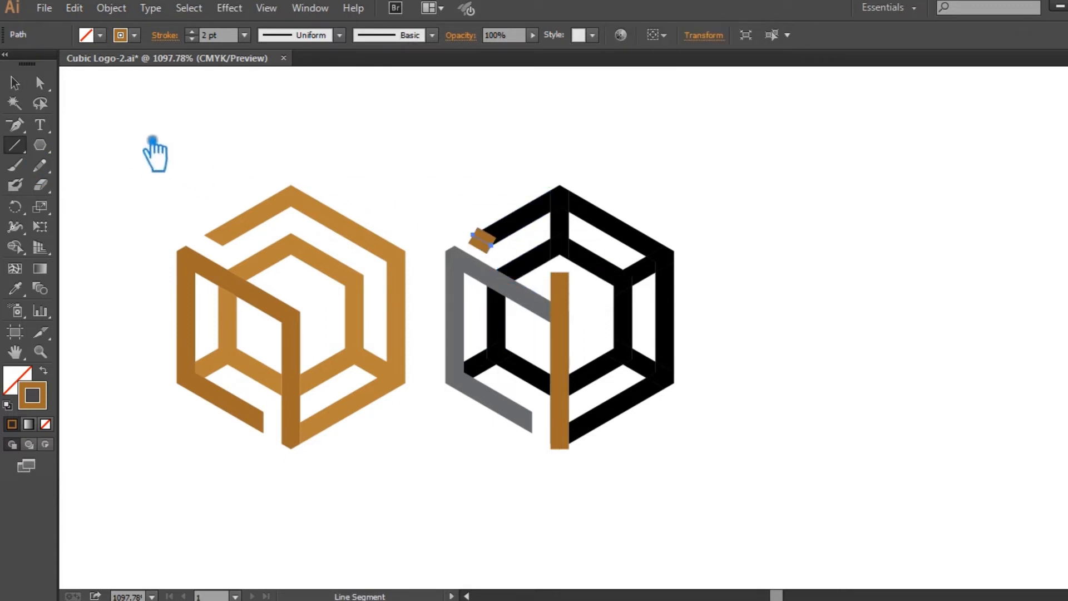
pyautogui.click(45, 423)
pyautogui.click(15, 83)
pyautogui.moveTo(491, 245); pyautogui.dragTo(567, 293)
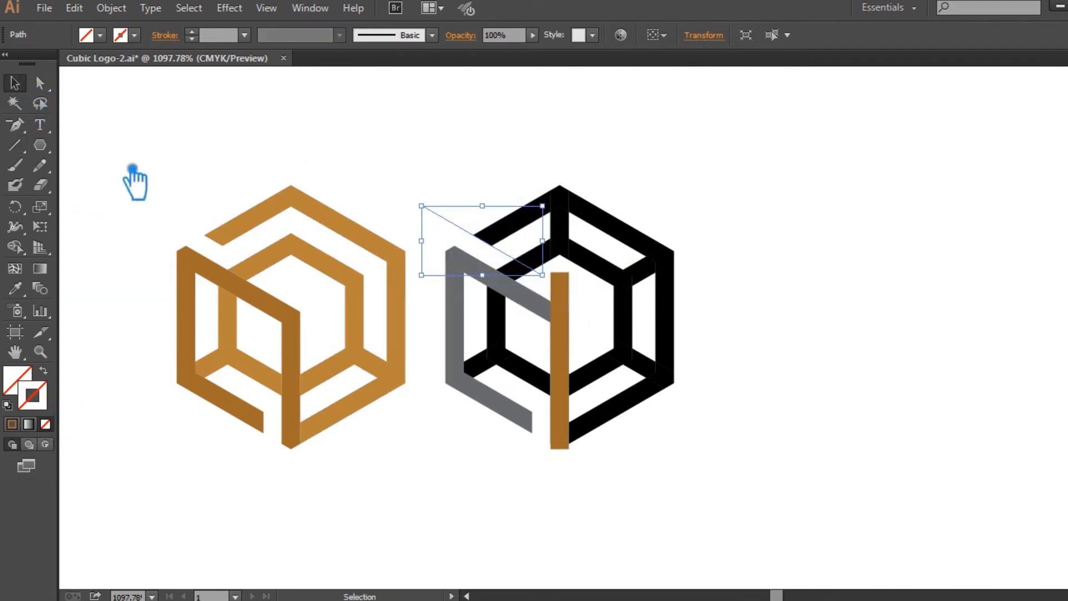
# Add a second slanted cutting line and divide the inner hexagon's upper-left black bar with Pathfinder Divide
pyautogui.click(15, 145)
pyautogui.moveTo(471, 254); pyautogui.dragTo(550, 305)
pyautogui.click(15, 84)
pyautogui.keyDown('shift'); pyautogui.click(517, 260); pyautogui.keyUp('shift')
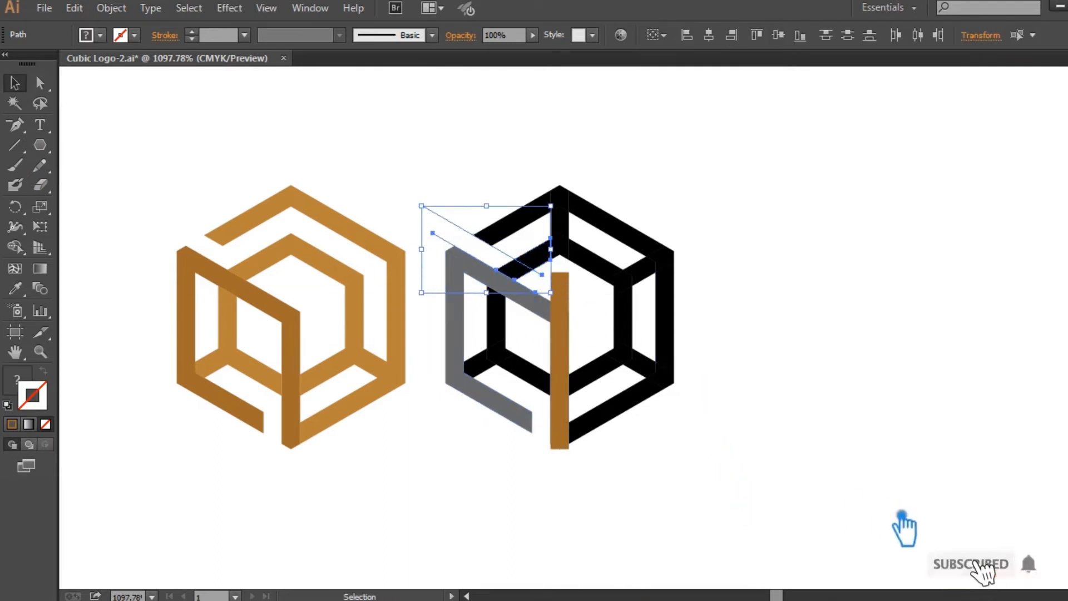
pyautogui.hotkey('ctrl', 'shift', 'F9')
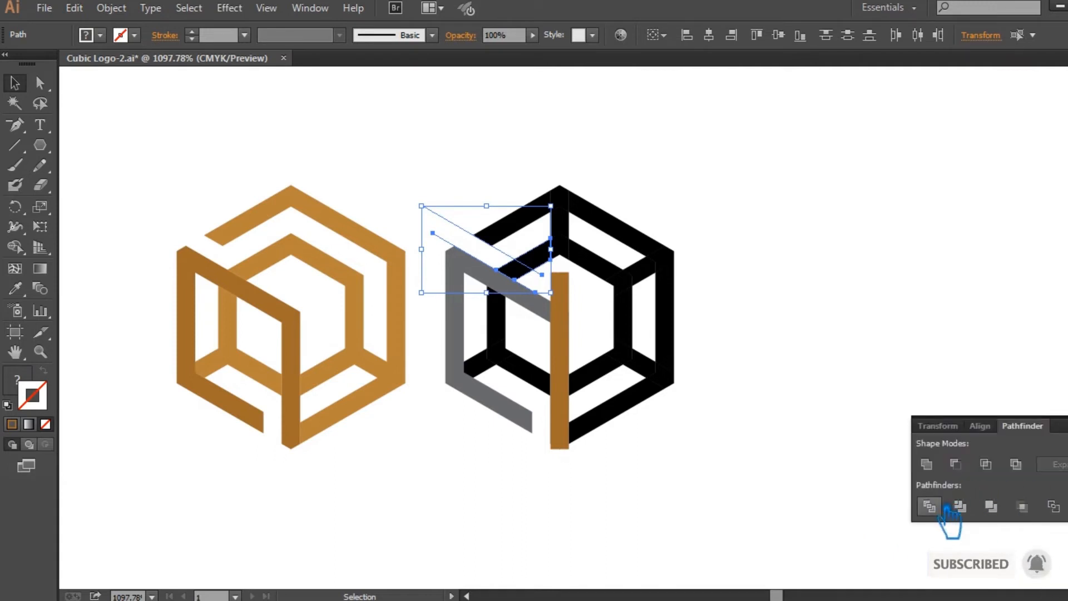
pyautogui.click(938, 506)
# Ungroup the divided upper-left inner bar and delete its end piece touching the gray frame
pyautogui.hotkey('ctrl', 'shift', 'F9')
pyautogui.click(994, 402)
pyautogui.click(524, 272)
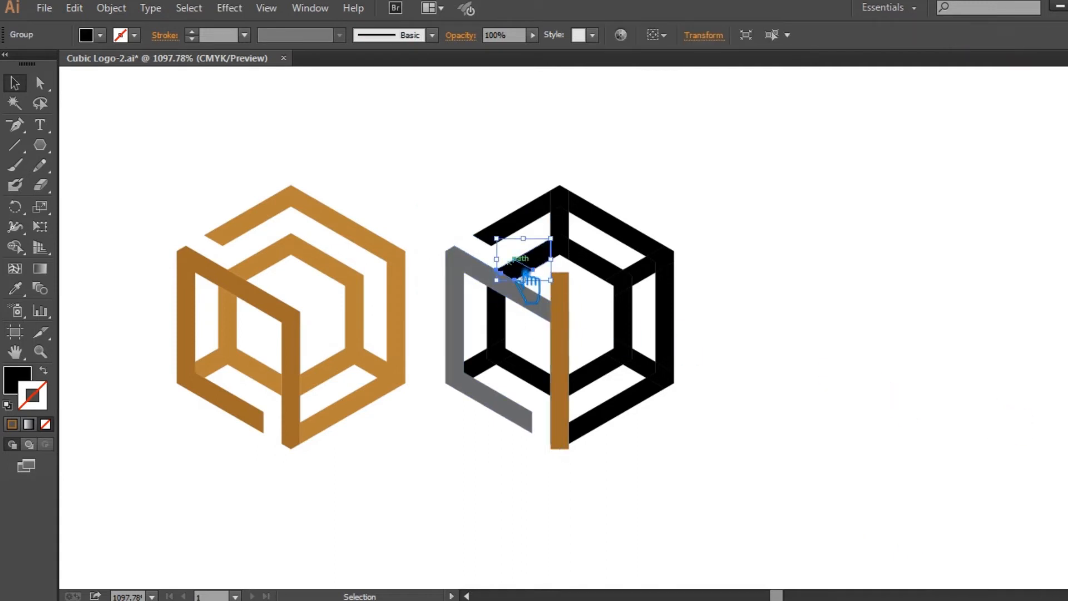
pyautogui.click(543, 281)
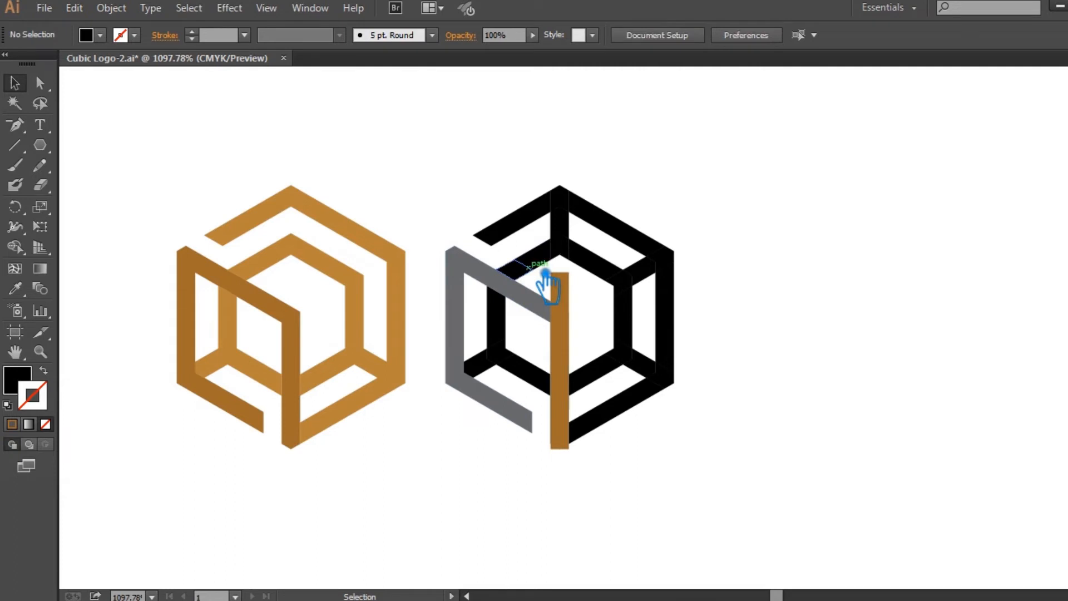
pyautogui.rightClick(545, 274)
pyautogui.click(597, 364)
pyautogui.click(820, 317)
pyautogui.click(516, 270)
pyautogui.click(611, 281)
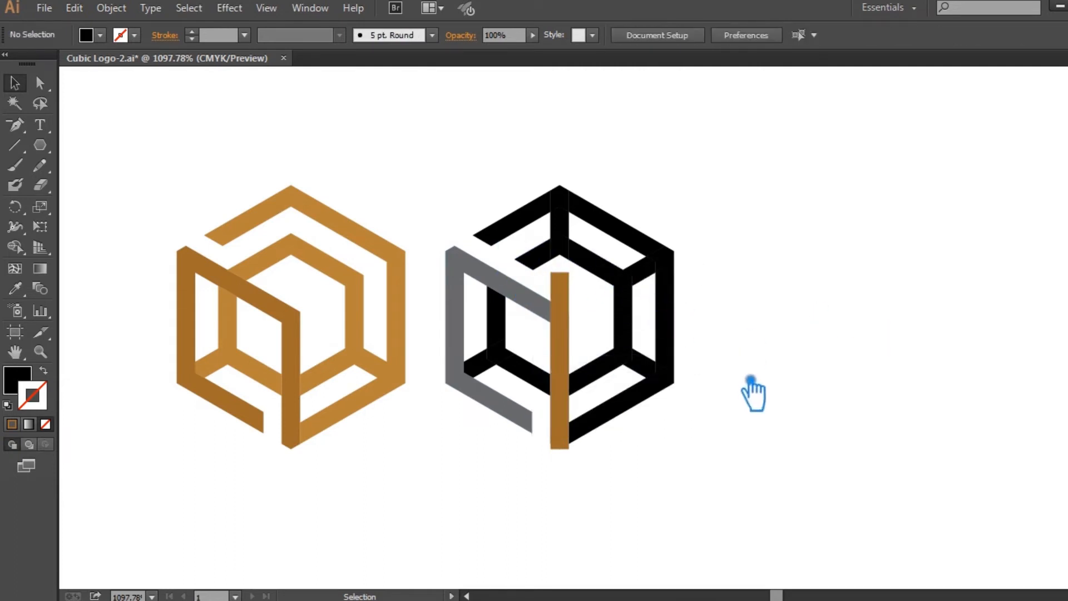
pyautogui.scroll(3, 593, 421)
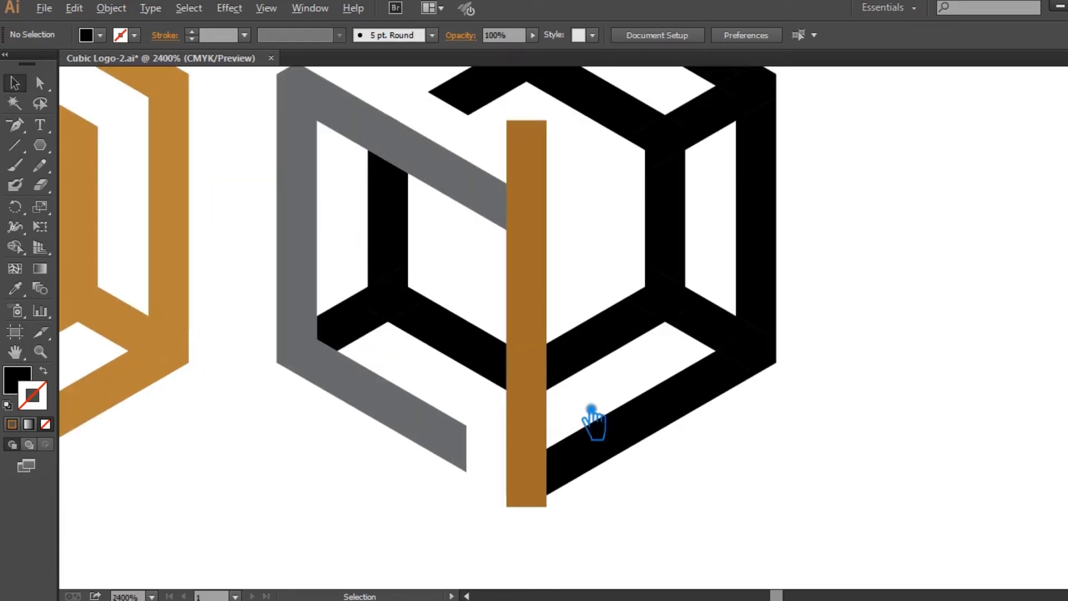
pyautogui.click(529, 337)
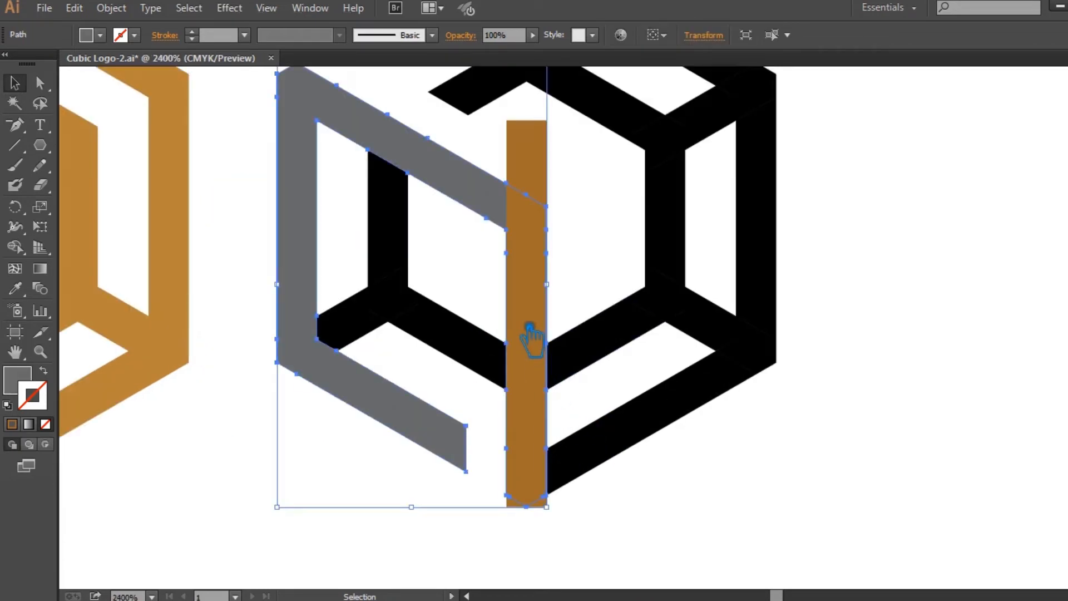
pyautogui.scroll(2, 540, 388)
pyautogui.click(884, 506)
pyautogui.click(515, 282)
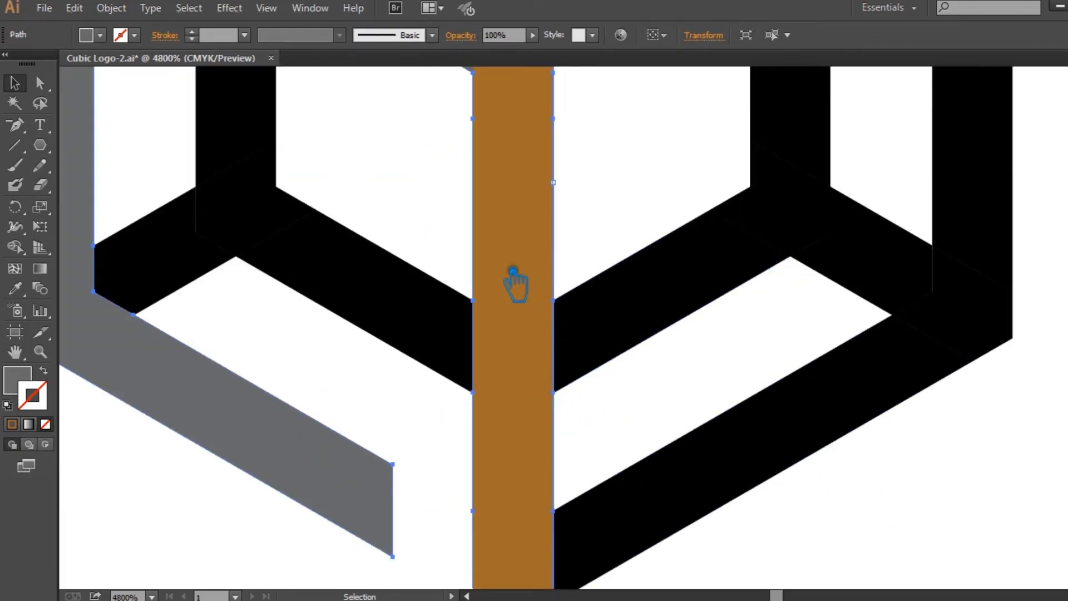
pyautogui.rightClick(499, 264)
pyautogui.click(393, 369)
pyautogui.scroll(-1, 463, 389)
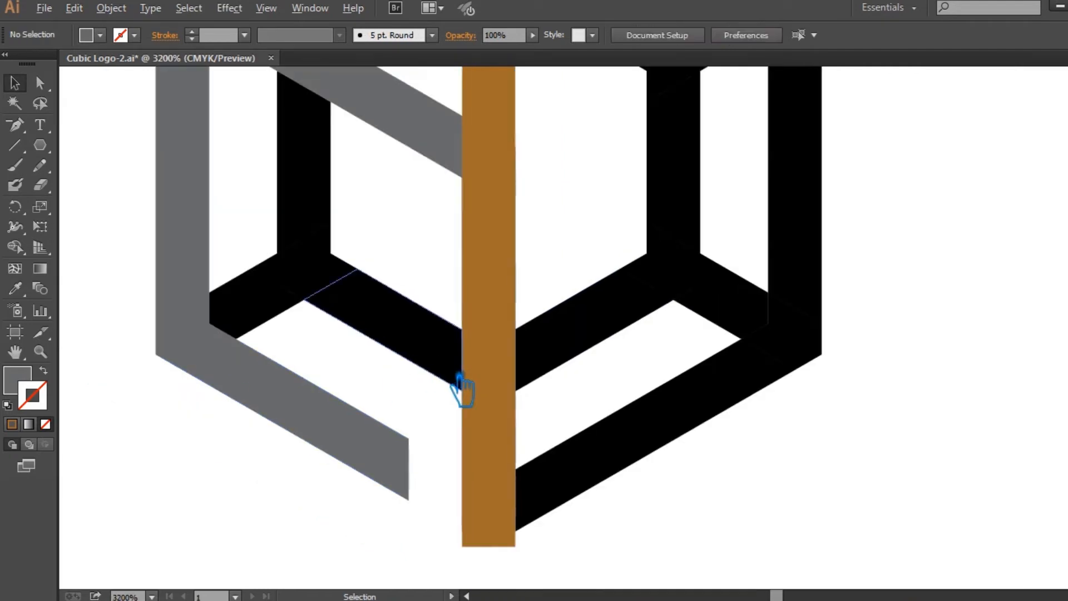
pyautogui.scroll(-2, 477, 370)
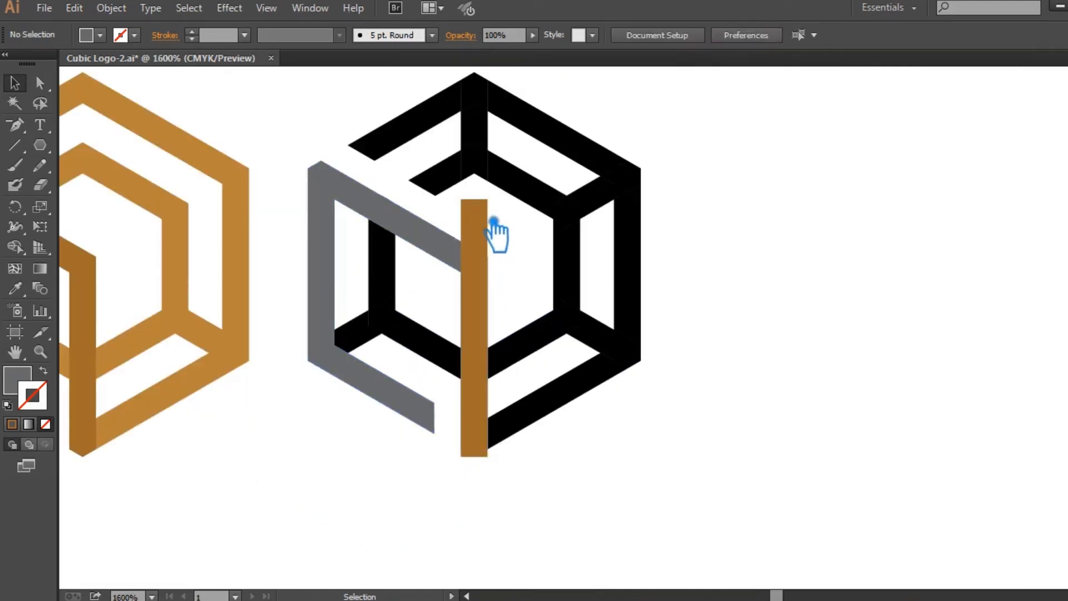
# Expand the fill and stroke of the variation's vertical brown line into a shape
pyautogui.click(491, 238)
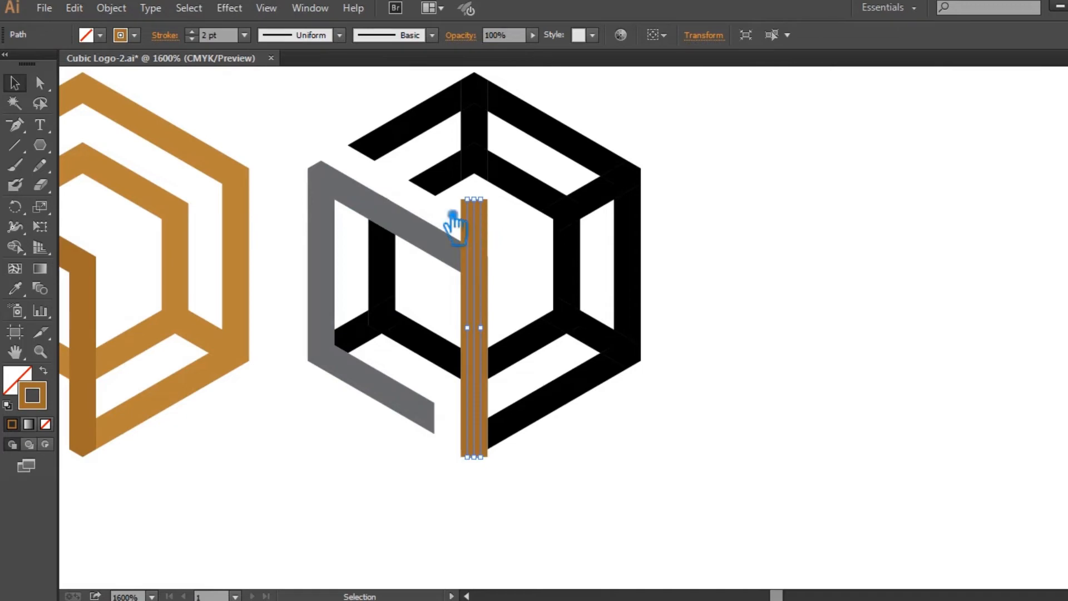
pyautogui.click(111, 8)
pyautogui.click(167, 189)
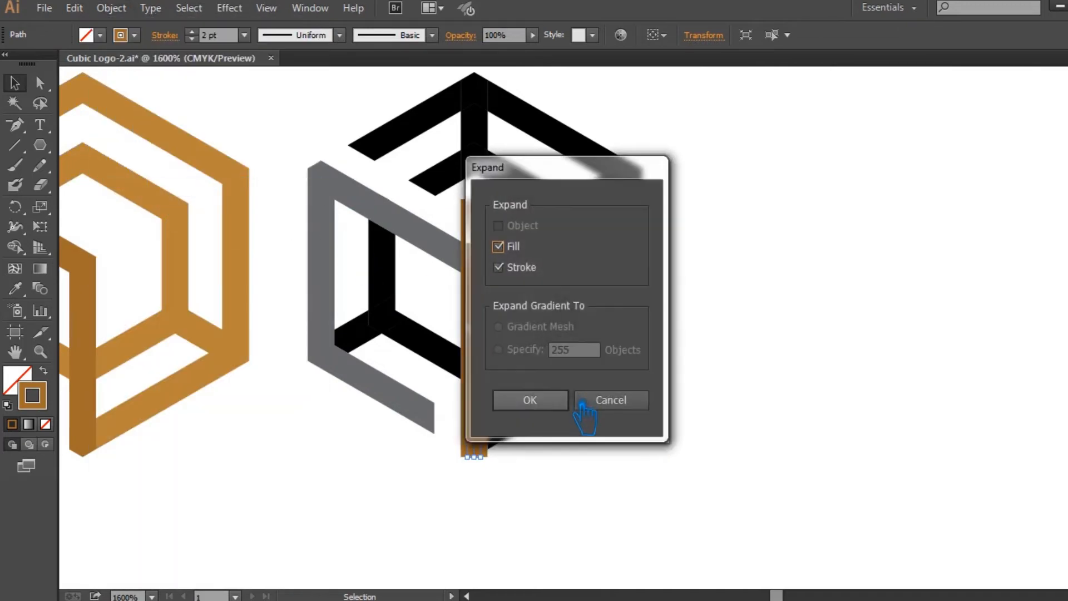
pyautogui.press('Return')
pyautogui.click(553, 480)
# Move the expanded brown bar flush against the gray vertical bar's right edge and place a copy flush against its left edge
pyautogui.scroll(1, 532, 465)
pyautogui.scroll(2, 458, 309)
pyautogui.moveTo(484, 258); pyautogui.dragTo(625, 405)
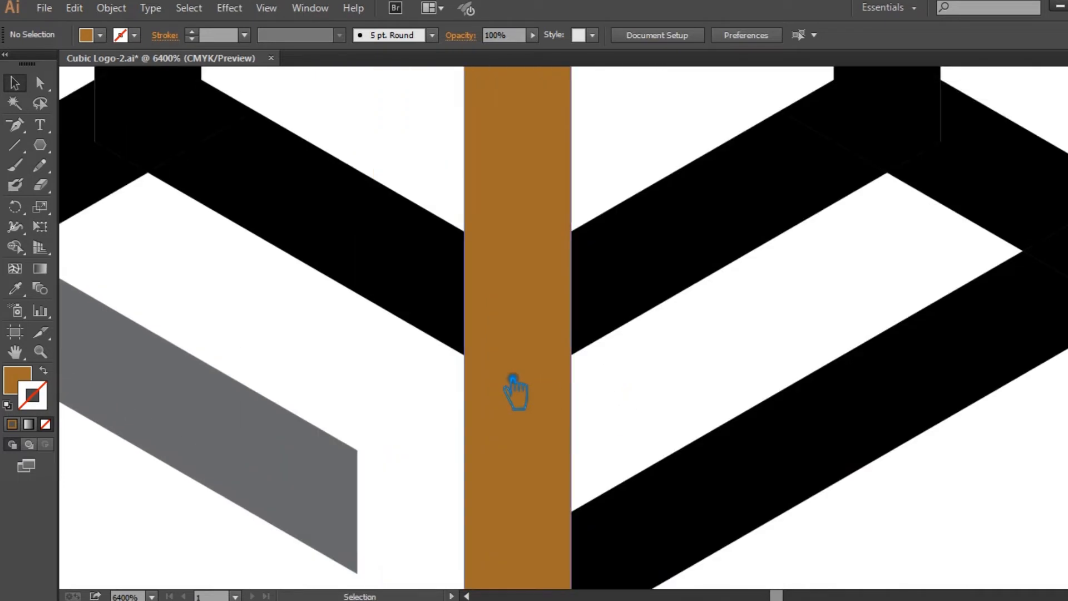
pyautogui.moveTo(510, 378); pyautogui.dragTo(616, 382)
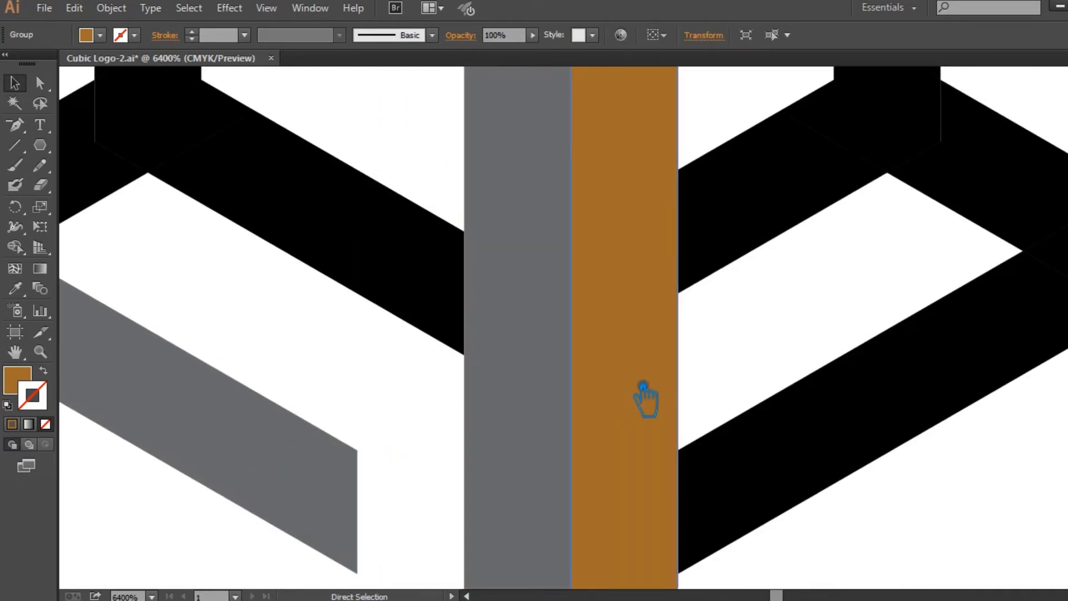
pyautogui.click(746, 327)
pyautogui.moveTo(657, 362); pyautogui.dragTo(438, 374)
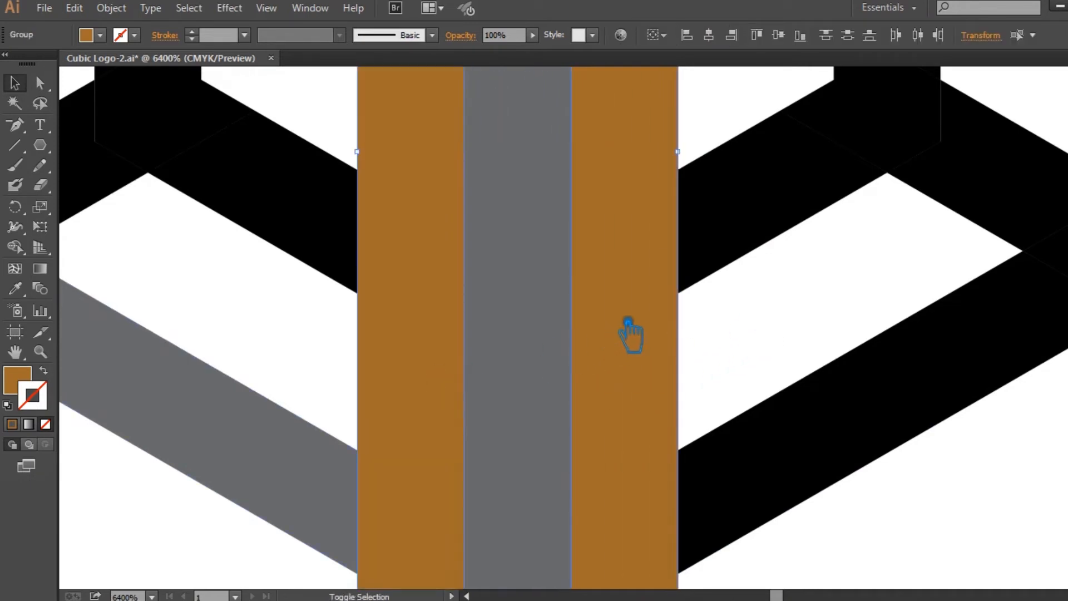
# Divide the two lower inner black bars and the lower-right outer bar with the two brown bars using Pathfinder Divide
pyautogui.keyDown('shift'); pyautogui.click(733, 234); pyautogui.keyUp('shift')
pyautogui.keyDown('shift'); pyautogui.click(334, 245); pyautogui.keyUp('shift')
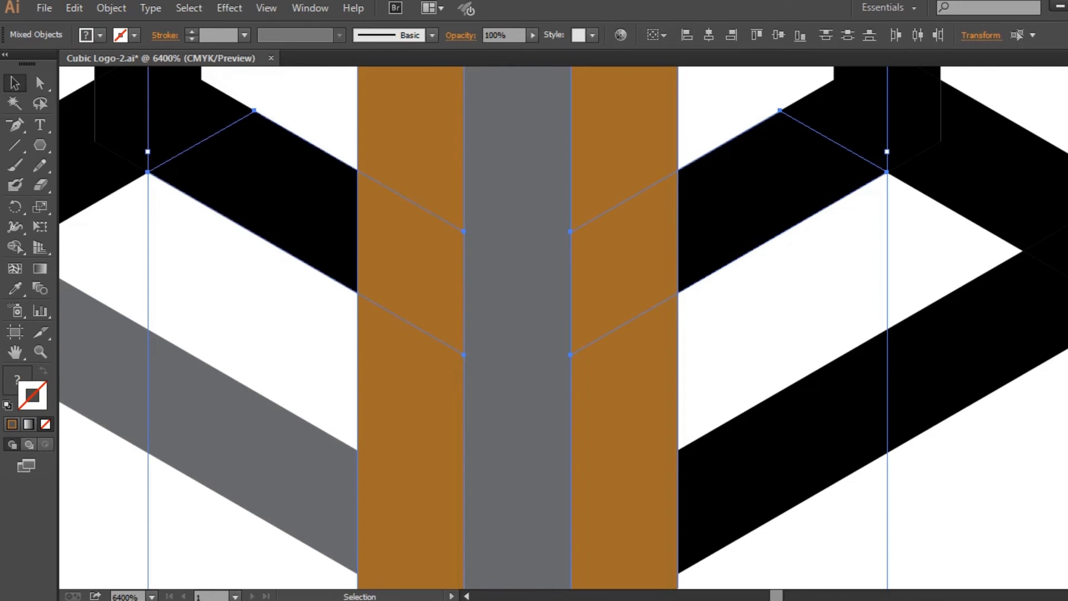
pyautogui.hotkey('shift', 'ctrl', 'F9')
pyautogui.click(959, 506)
pyautogui.keyDown('shift'); pyautogui.click(769, 504); pyautogui.keyUp('shift')
pyautogui.click(935, 507)
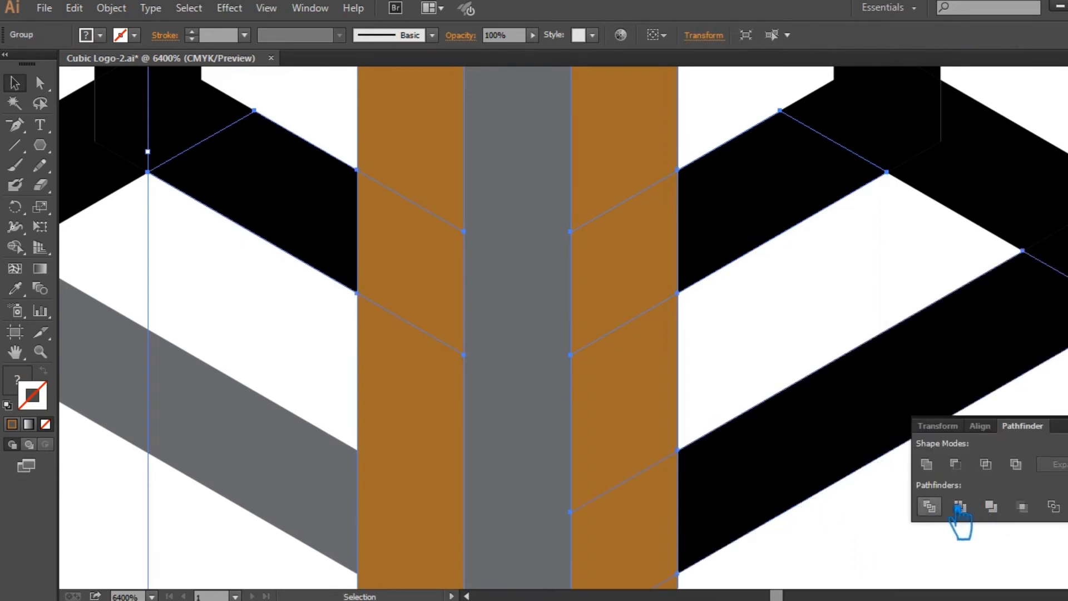
pyautogui.hotkey('shift', 'ctrl', 'F9')
pyautogui.click(909, 509)
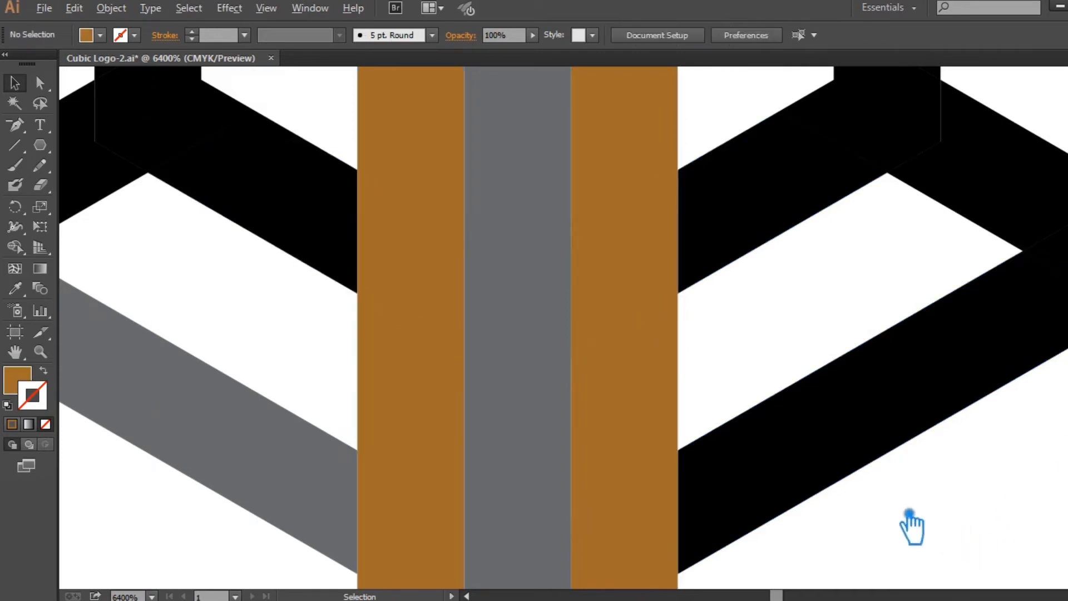
# Ungroup the divided brown and black pieces around the variation's gray vertical bar
pyautogui.scroll(-2, 909, 509)
pyautogui.click(801, 287)
pyautogui.rightClick(801, 287)
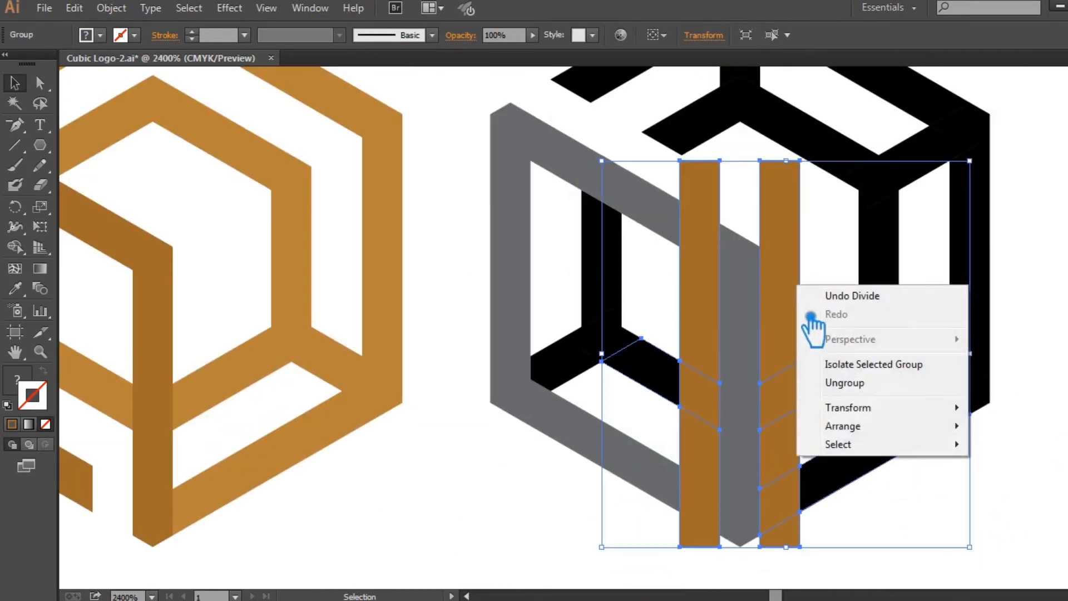
pyautogui.click(851, 382)
pyautogui.click(850, 417)
# Delete the divided brown pieces along the right edge of the gray vertical bar to open a gap before the black bars
pyautogui.click(813, 299)
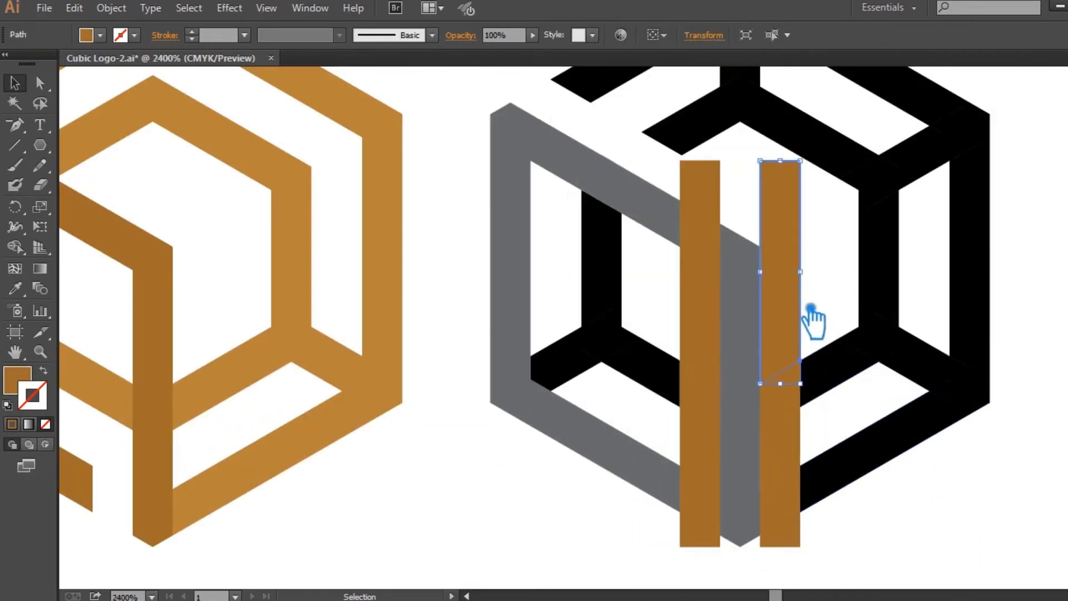
pyautogui.press('Delete')
pyautogui.click(803, 406)
pyautogui.press('Delete')
pyautogui.click(804, 439)
pyautogui.press('Delete')
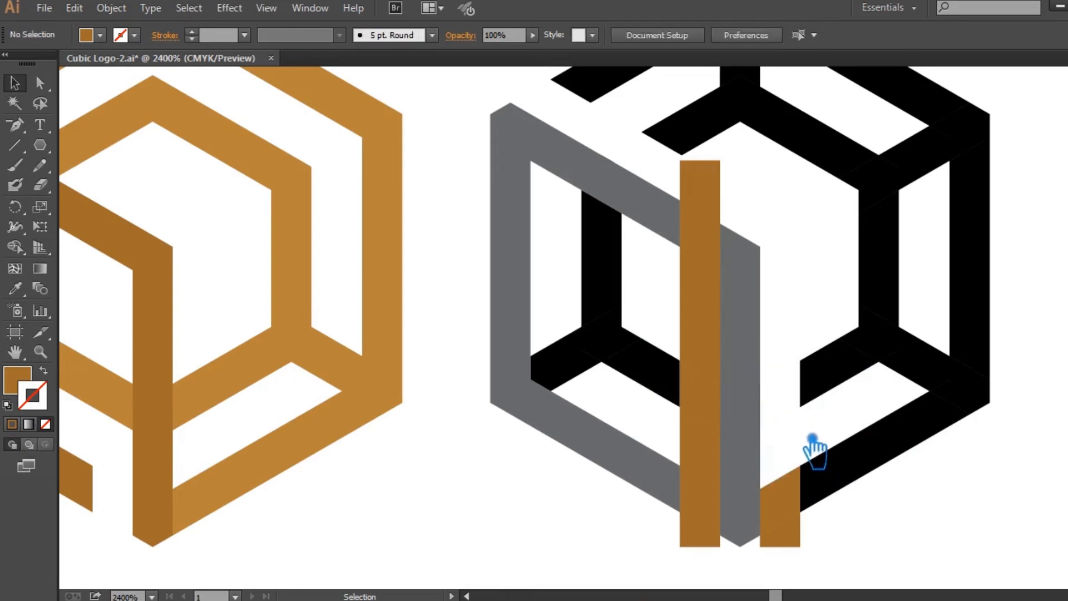
pyautogui.click(792, 485)
pyautogui.press('Delete')
pyautogui.click(795, 537)
pyautogui.press('Delete')
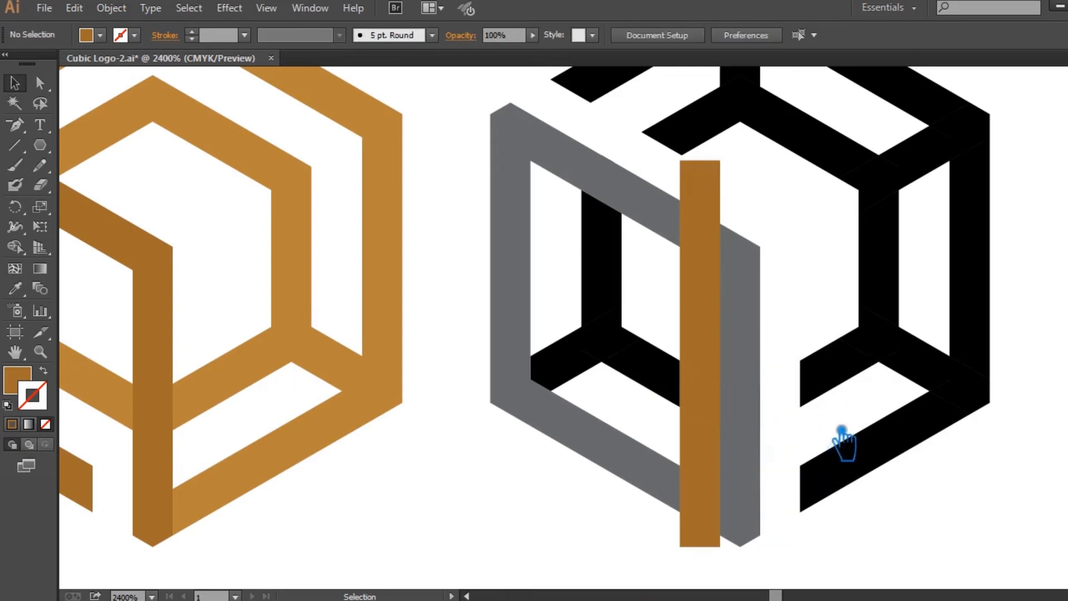
# Delete the divided brown pieces along the left edge of the gray vertical bar to open a matching gap
pyautogui.click(723, 452)
pyautogui.press('Delete')
pyautogui.click(719, 422)
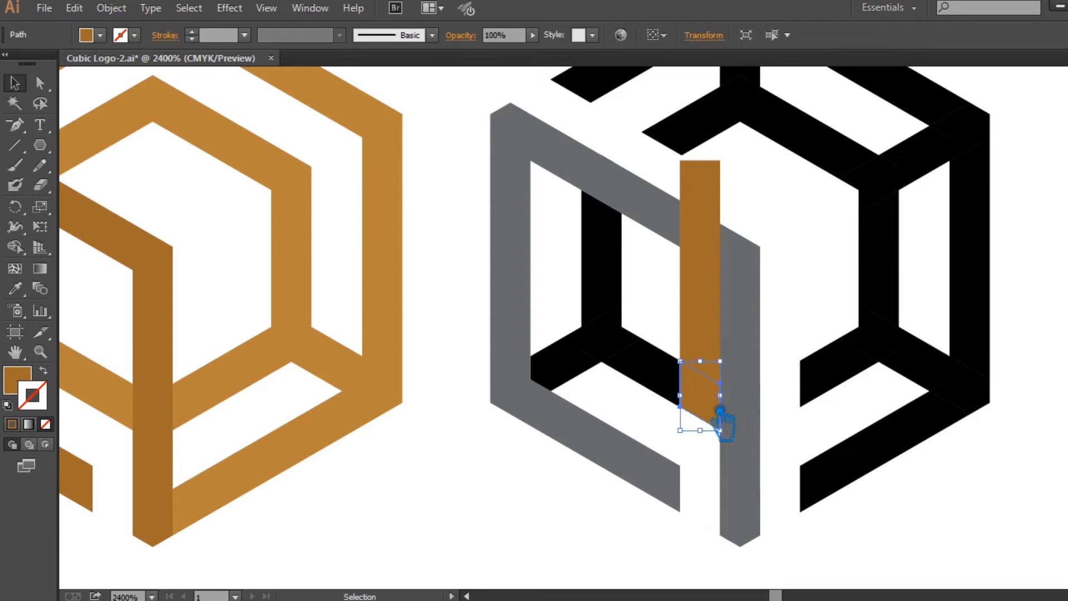
pyautogui.press('Delete')
pyautogui.click(717, 372)
pyautogui.press('Delete')
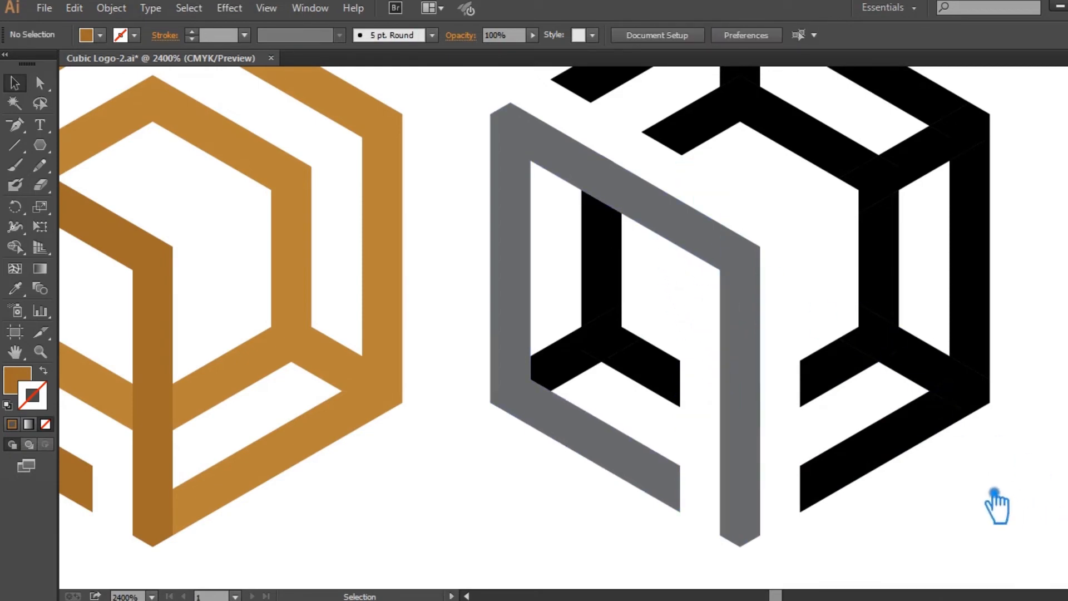
# Delete the short black connector at the variation's lower-left inner corner
pyautogui.scroll(-2, 995, 503)
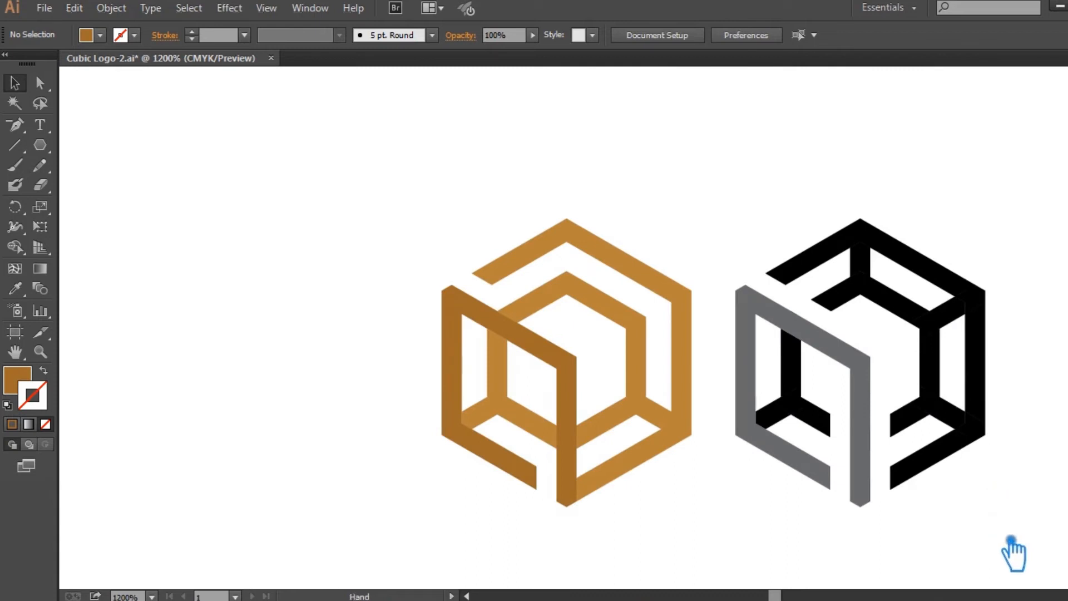
pyautogui.moveTo(1030, 553); pyautogui.dragTo(786, 556)
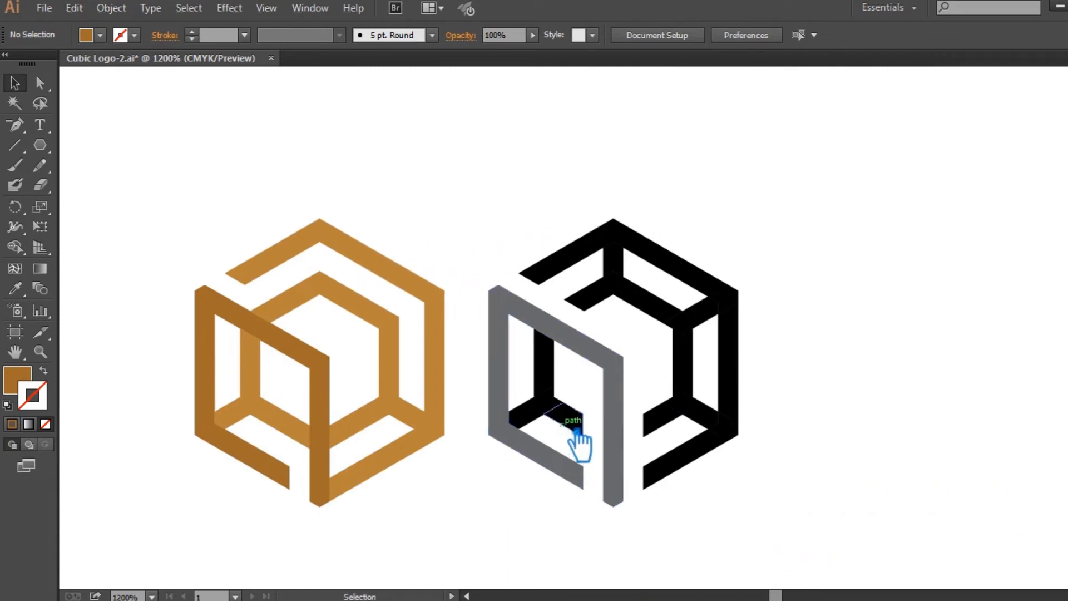
pyautogui.click(539, 427)
pyautogui.press('Delete')
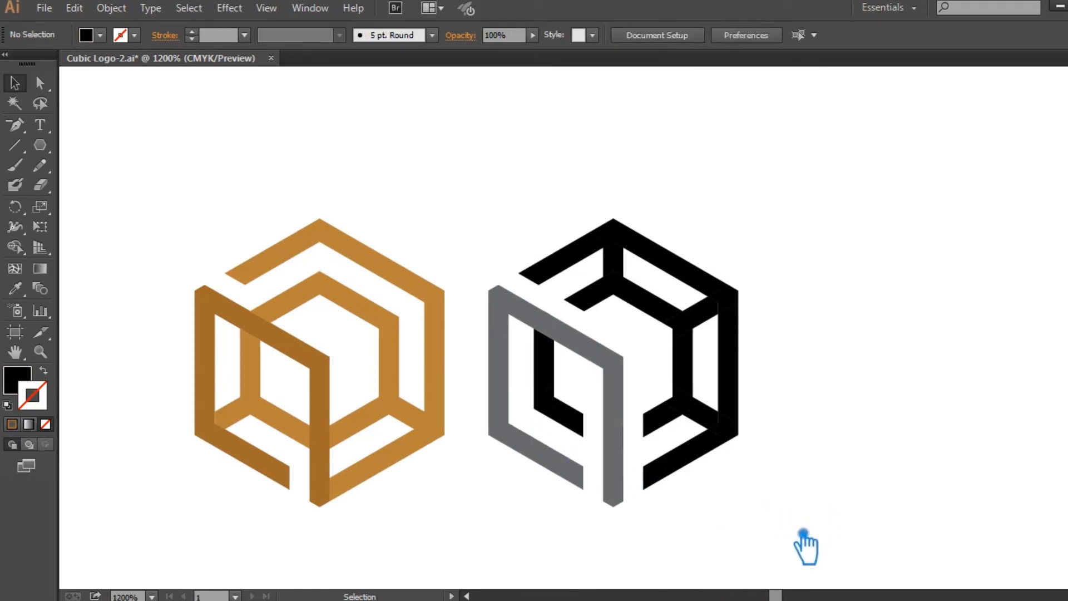
# Place a copy of the whole gapped black-and-gray variation to its right
pyautogui.moveTo(836, 529); pyautogui.dragTo(341, 175)
pyautogui.moveTo(389, 303); pyautogui.dragTo(667, 328)
pyautogui.click(611, 503)
# Unite all black pieces of the middle logo with Pathfinder, leaving its gray frame out
pyautogui.moveTo(602, 490); pyautogui.dragTo(393, 257)
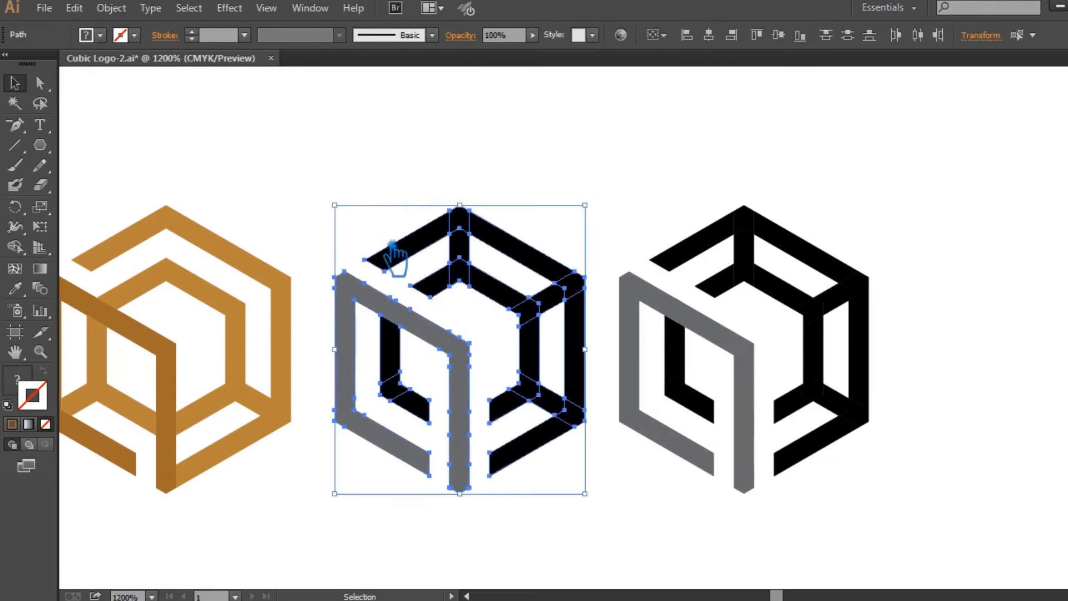
pyautogui.hotkey('ctrl', 'shift', 'F9')
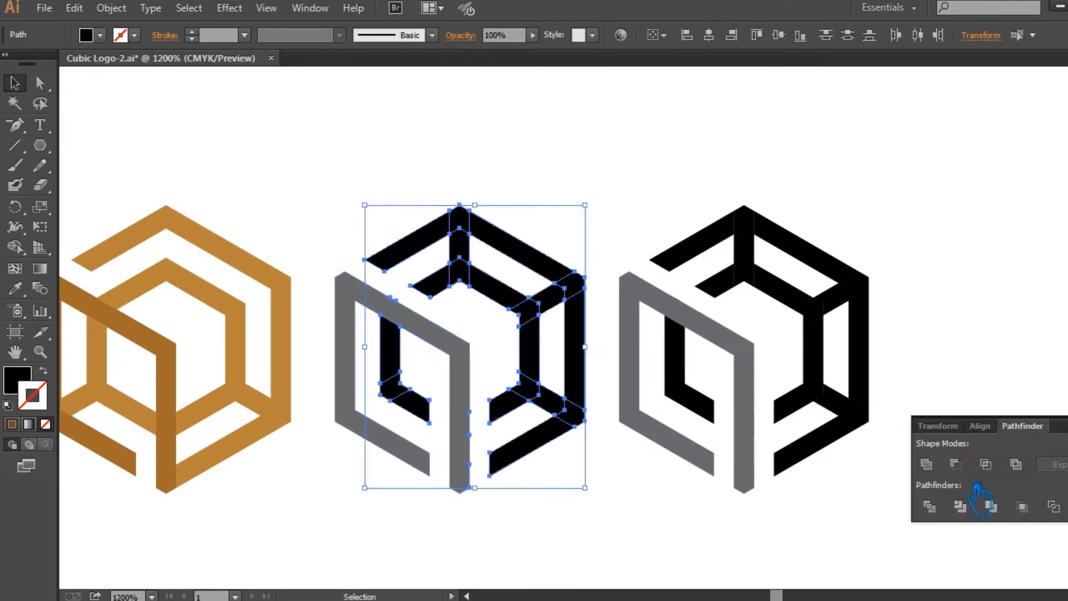
pyautogui.click(926, 464)
pyautogui.hotkey('ctrl', 'shift', 'F9')
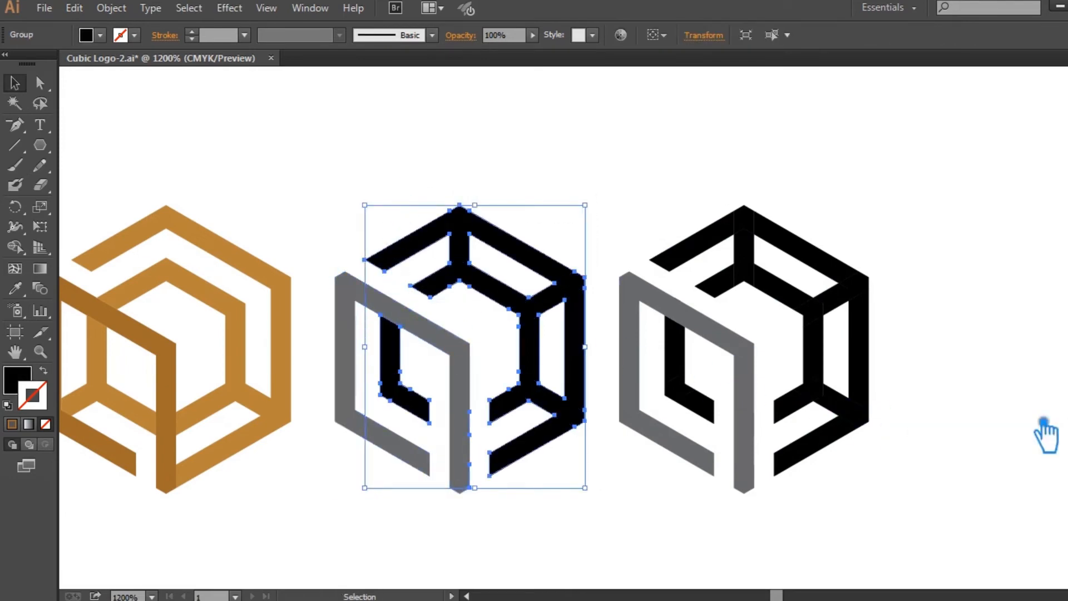
pyautogui.click(940, 445)
pyautogui.scroll(-1, 638, 429)
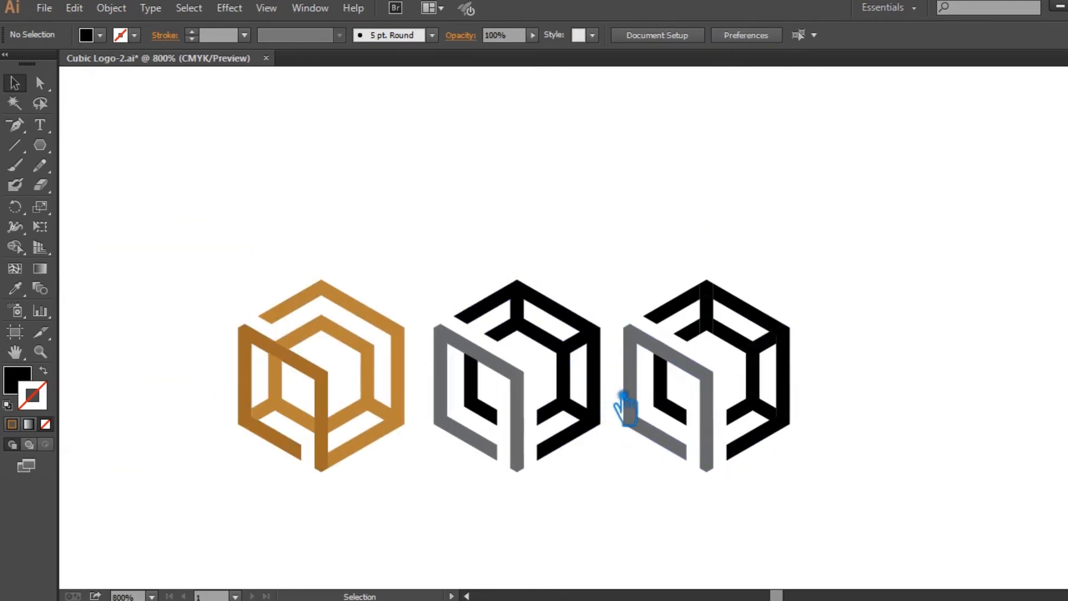
# Fill the middle logo's united black shape with orange DB5E19 and switch its color mode out of grayscale
pyautogui.scroll(1, 623, 407)
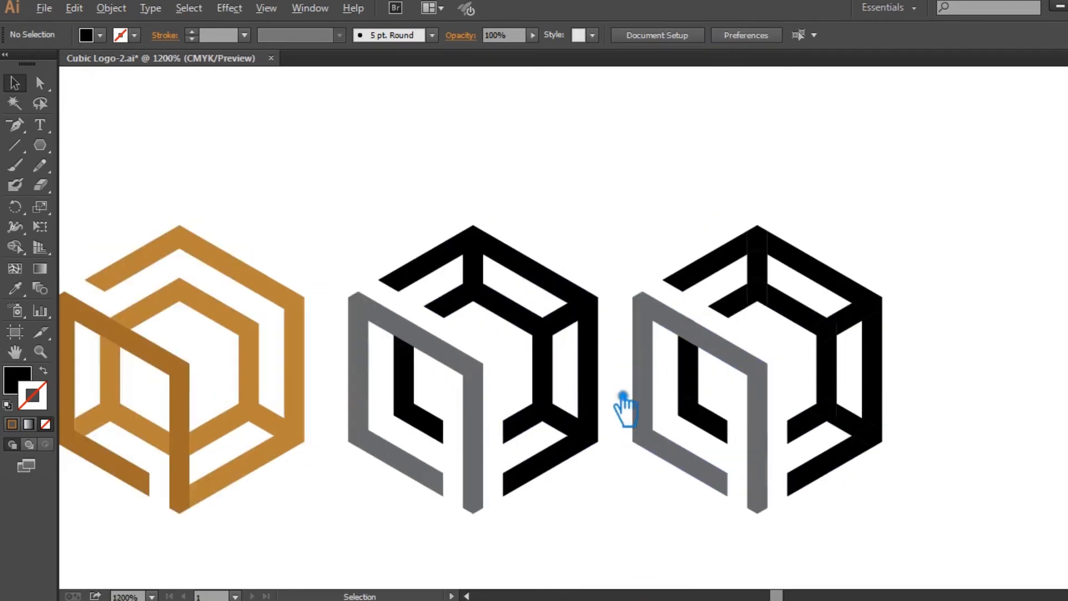
pyautogui.click(592, 384)
pyautogui.click(27, 389)
pyautogui.doubleClick(27, 389)
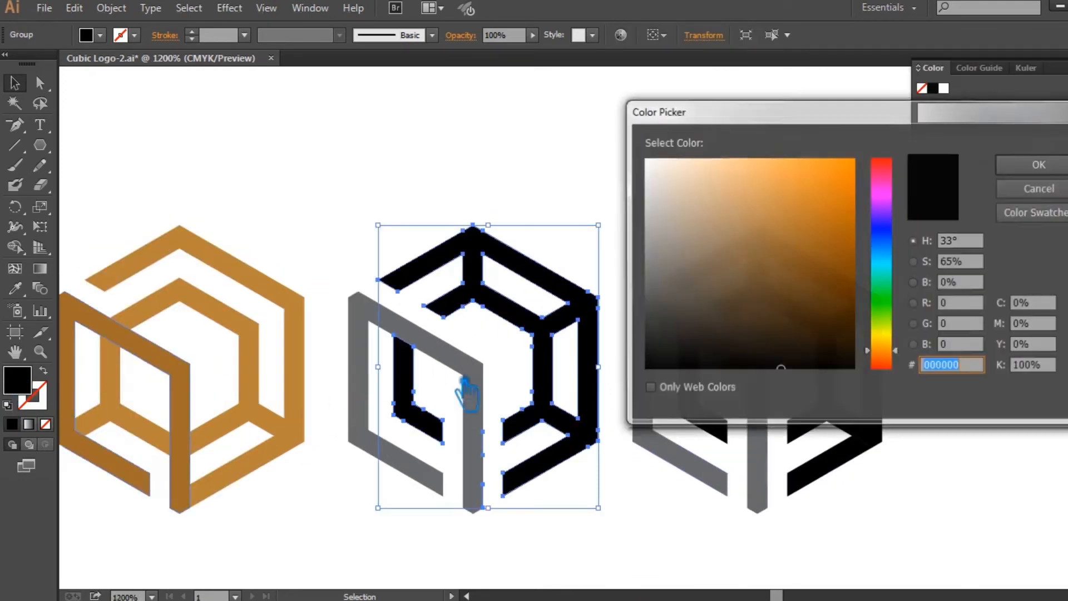
pyautogui.moveTo(908, 353); pyautogui.dragTo(904, 361)
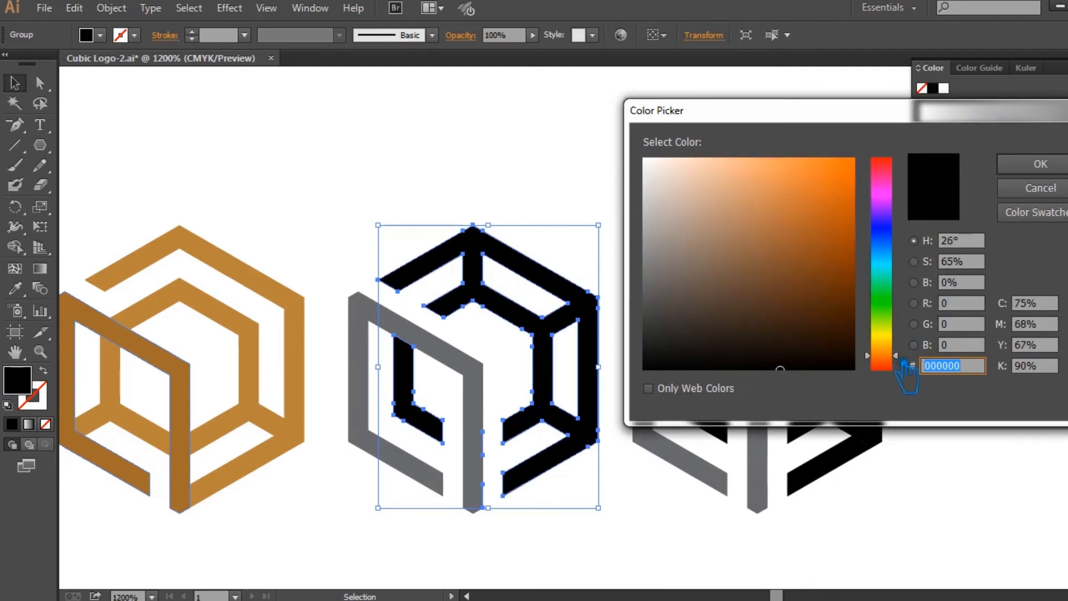
pyautogui.moveTo(842, 199)
pyautogui.mouseDown()
pyautogui.moveTo(844, 209)
pyautogui.moveTo(846, 195)
pyautogui.mouseUp()
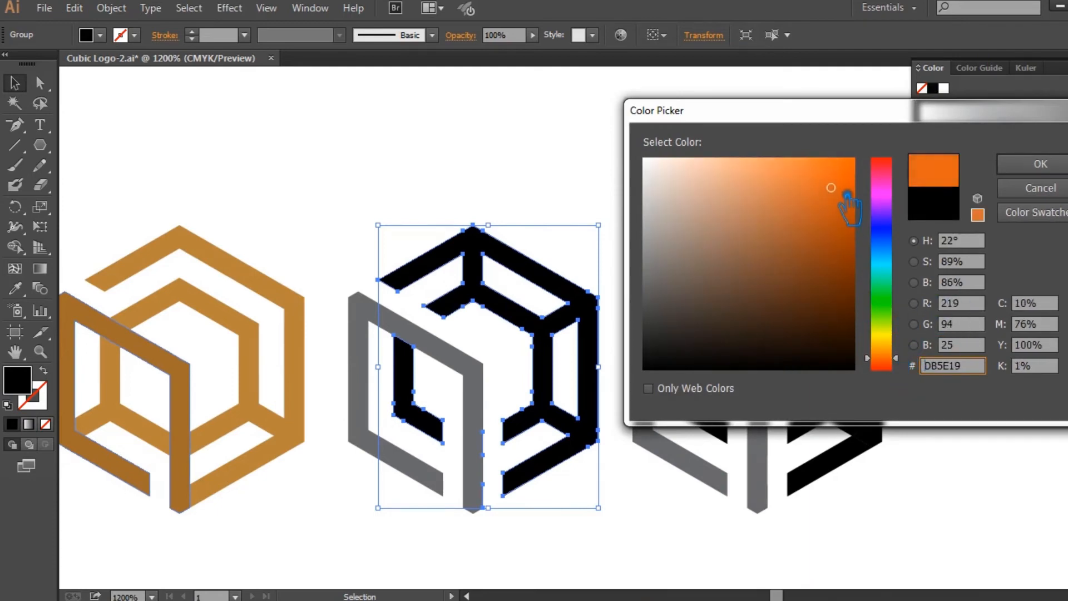
pyautogui.click(1040, 164)
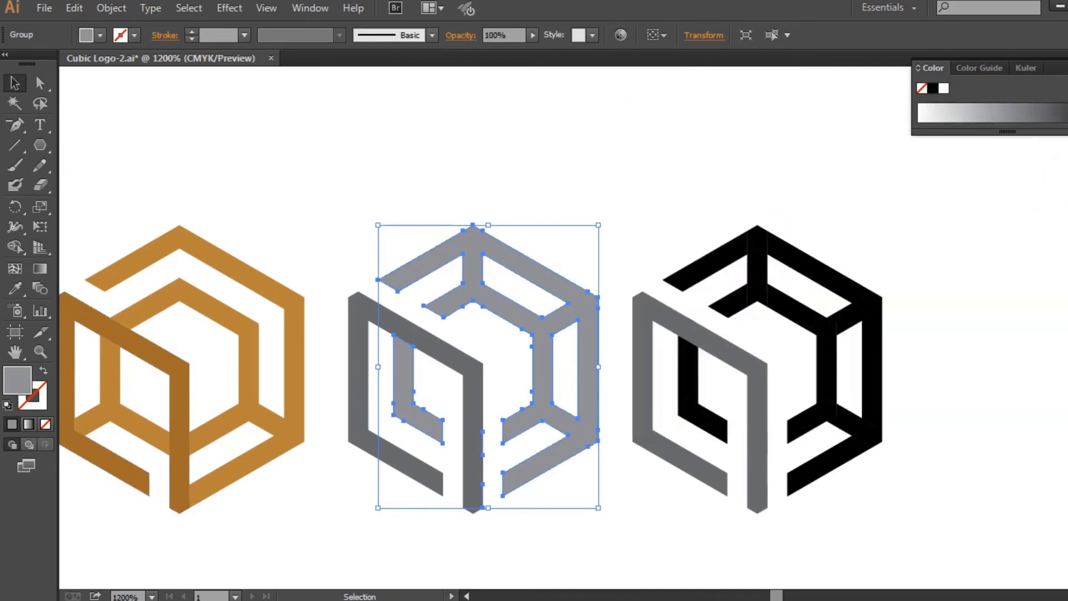
pyautogui.click(1062, 67)
pyautogui.click(993, 117)
pyautogui.click(669, 205)
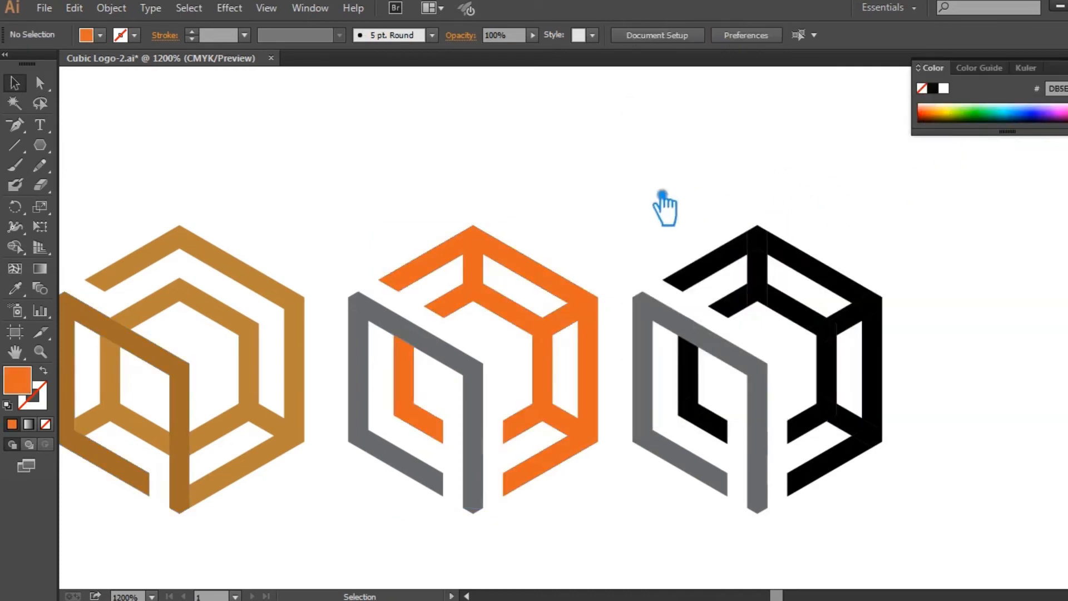
# Sample the orange onto the middle logo's gray frame and darken the frame's fill to B74811
pyautogui.click(481, 383)
pyautogui.click(15, 288)
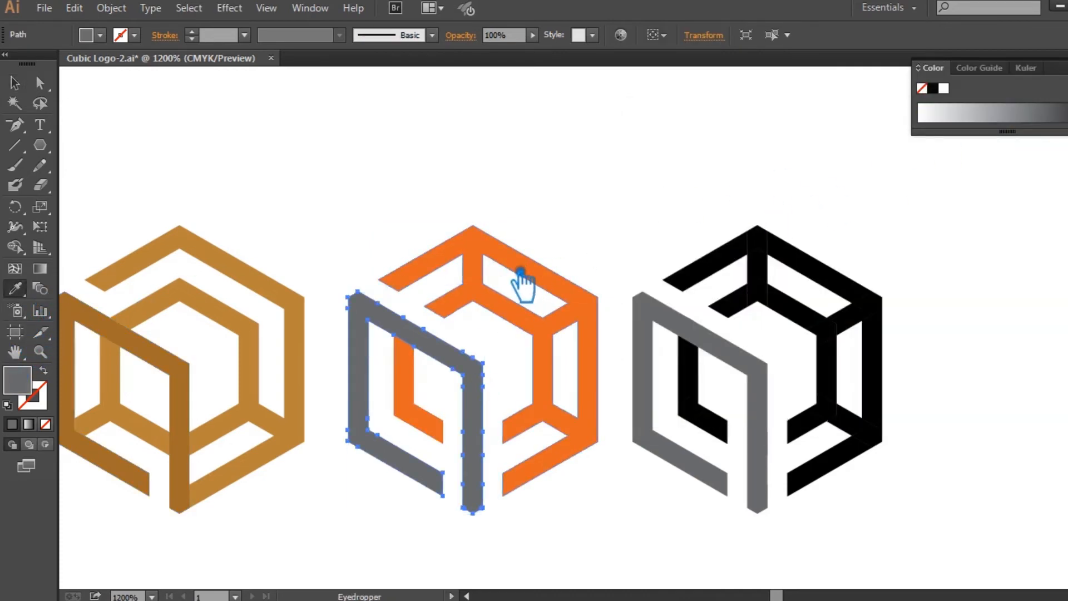
pyautogui.click(483, 256)
pyautogui.doubleClick(17, 380)
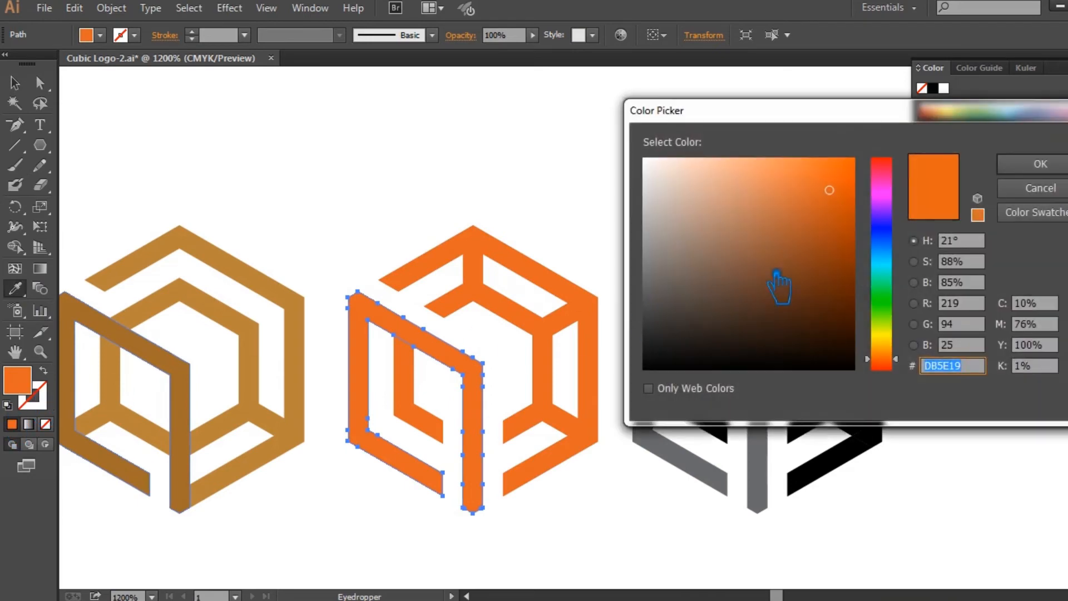
pyautogui.click(837, 218)
pyautogui.click(1040, 163)
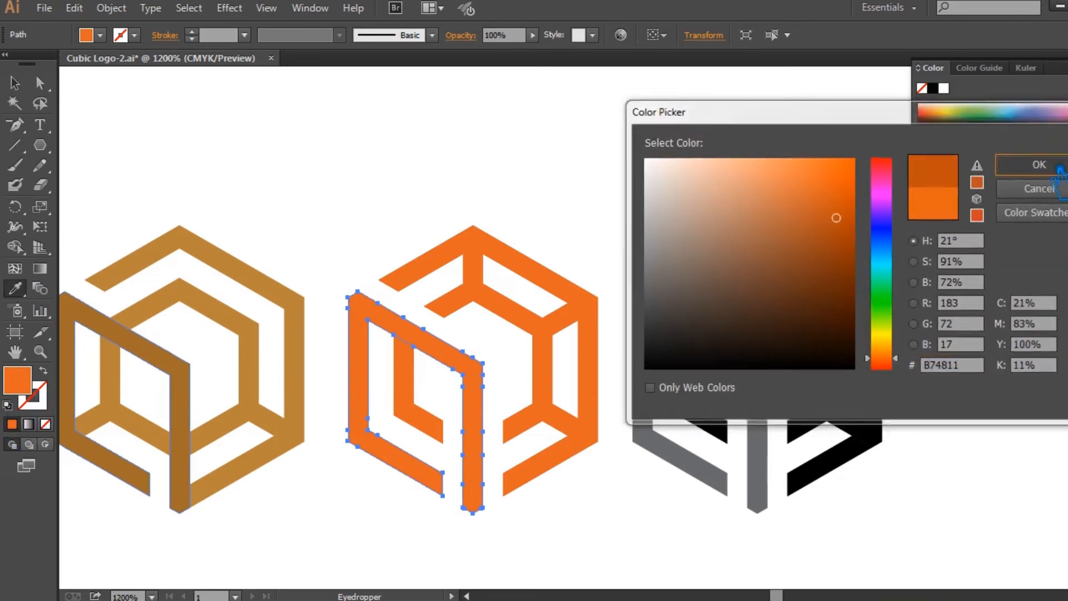
pyautogui.click(18, 81)
pyautogui.click(332, 146)
# Delete the top, upper-right and lower-right black connectors between the third logo's inner and outer hexagons
pyautogui.press('space')
pyautogui.moveTo(1010, 442); pyautogui.dragTo(920, 433)
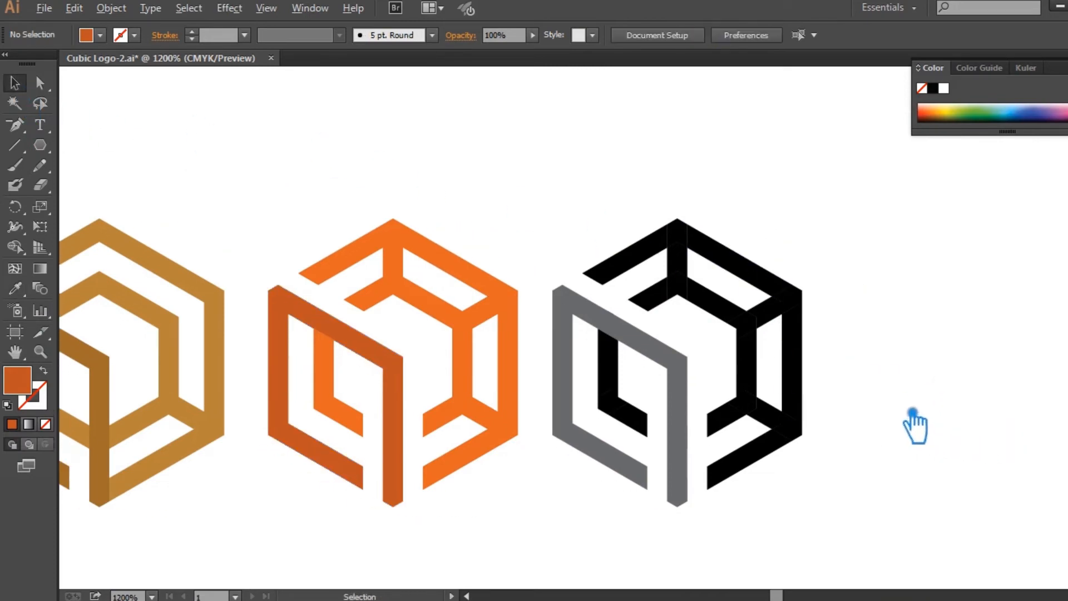
pyautogui.scroll(-1, 913, 413)
pyautogui.press('space')
pyautogui.moveTo(955, 453); pyautogui.dragTo(909, 430)
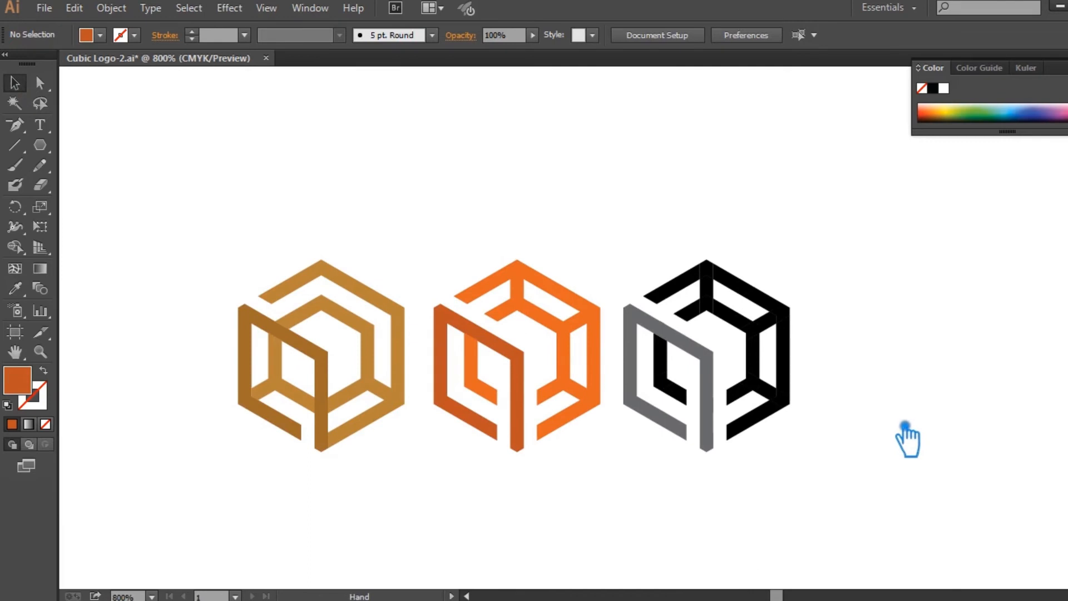
pyautogui.click(726, 293)
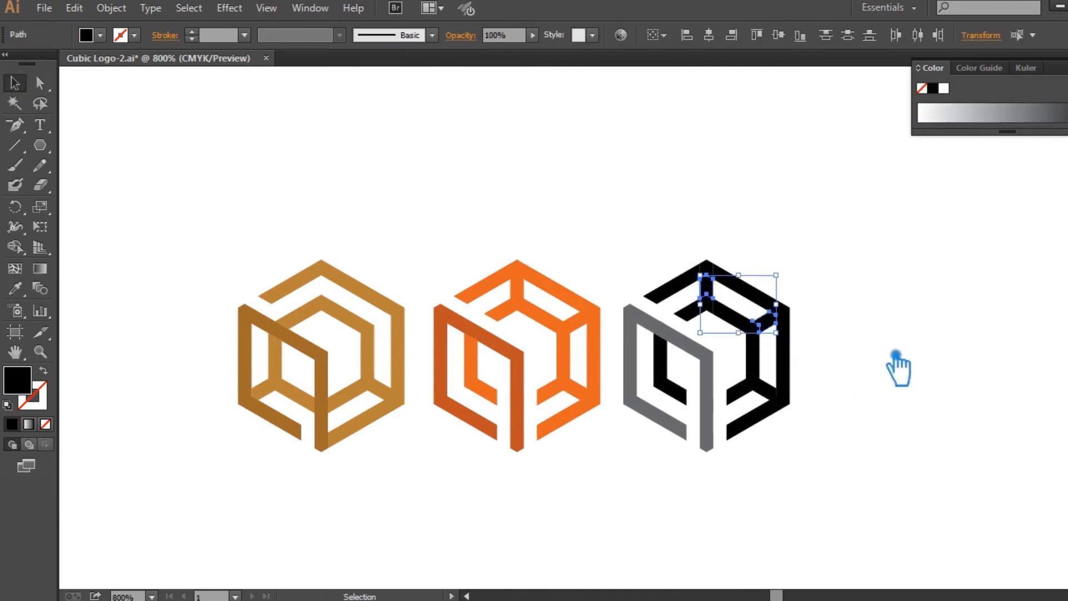
pyautogui.click(917, 359)
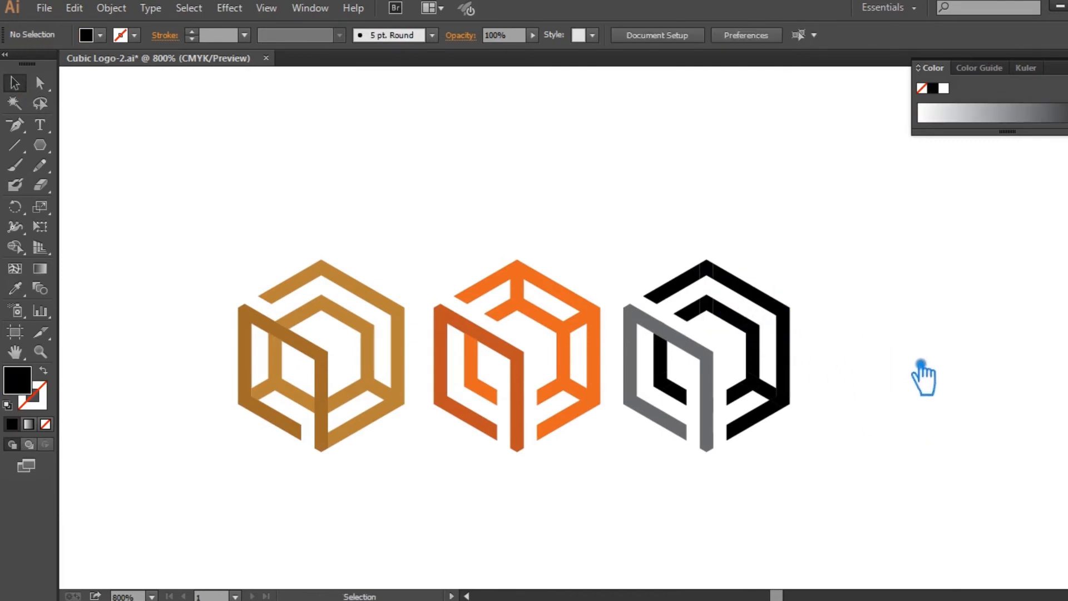
pyautogui.click(771, 392)
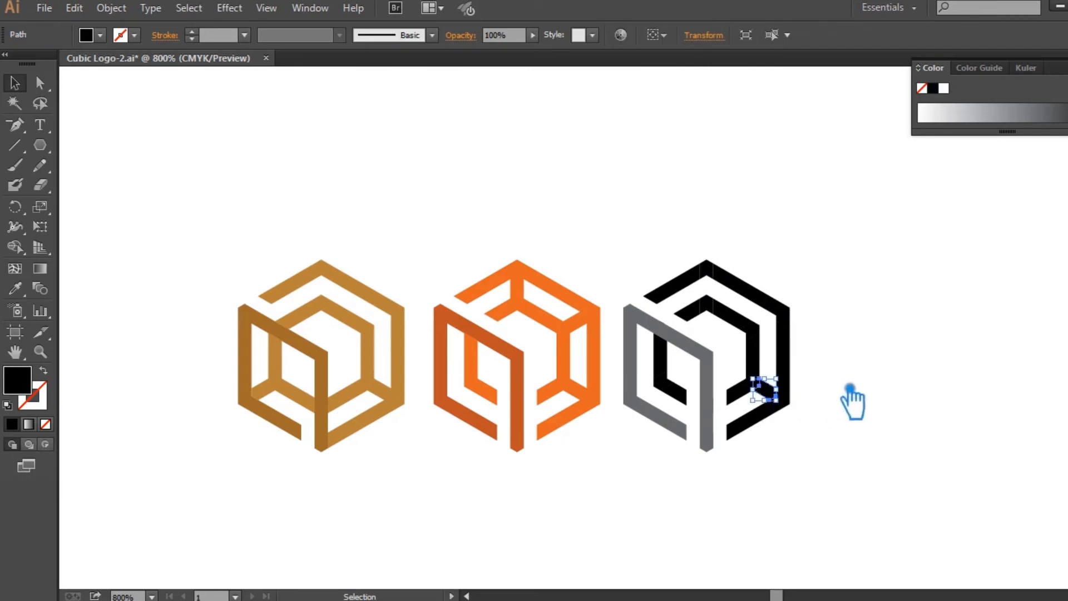
pyautogui.click(860, 389)
# Unite the third logo's remaining black pieces with Pathfinder, excluding the gray frame
pyautogui.moveTo(843, 501); pyautogui.dragTo(660, 248)
pyautogui.keyDown('shift'); pyautogui.click(701, 354); pyautogui.keyUp('shift')
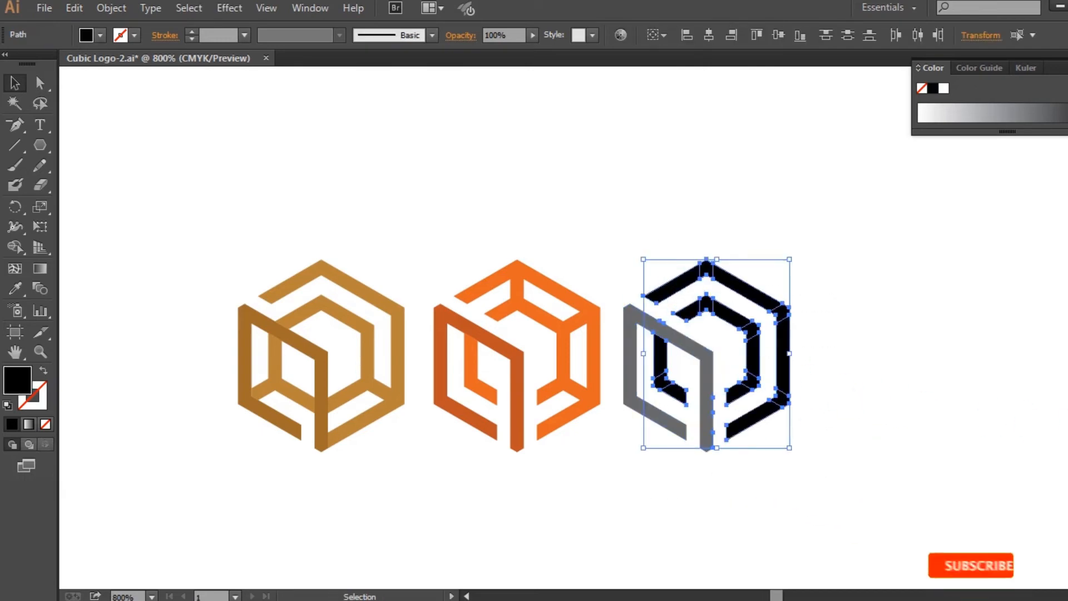
pyautogui.click(1066, 437)
pyautogui.hotkey('ctrl', 'g')
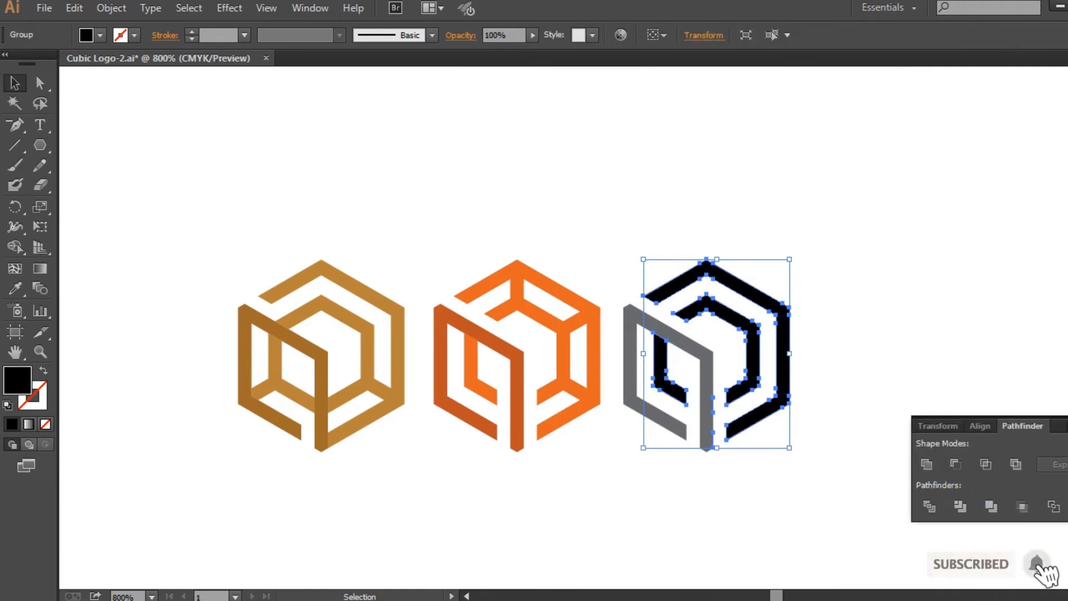
pyautogui.click(1067, 437)
pyautogui.click(1019, 418)
pyautogui.click(781, 367)
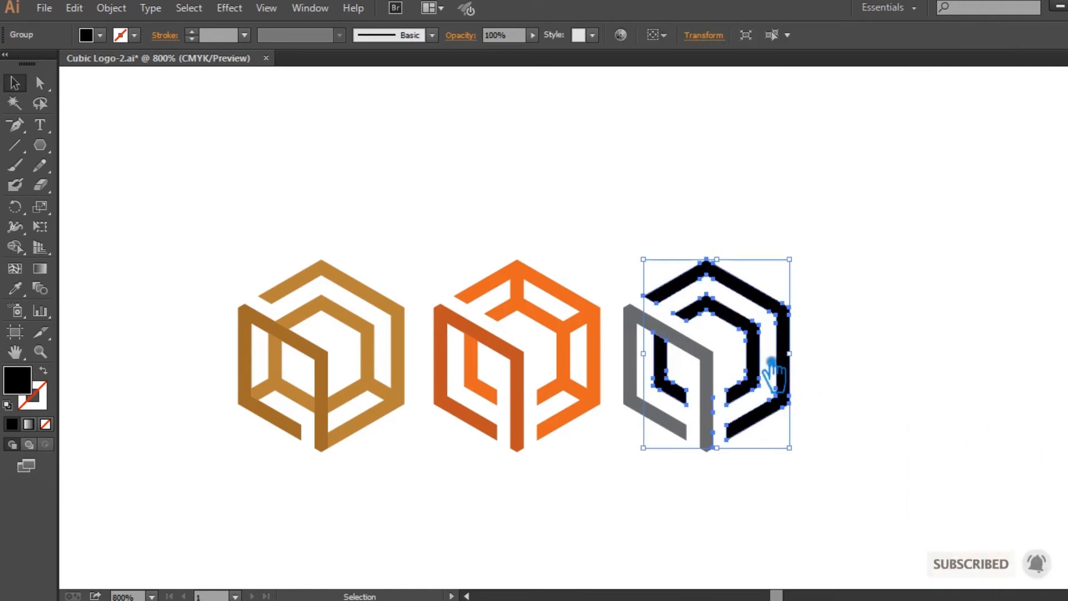
pyautogui.click(897, 367)
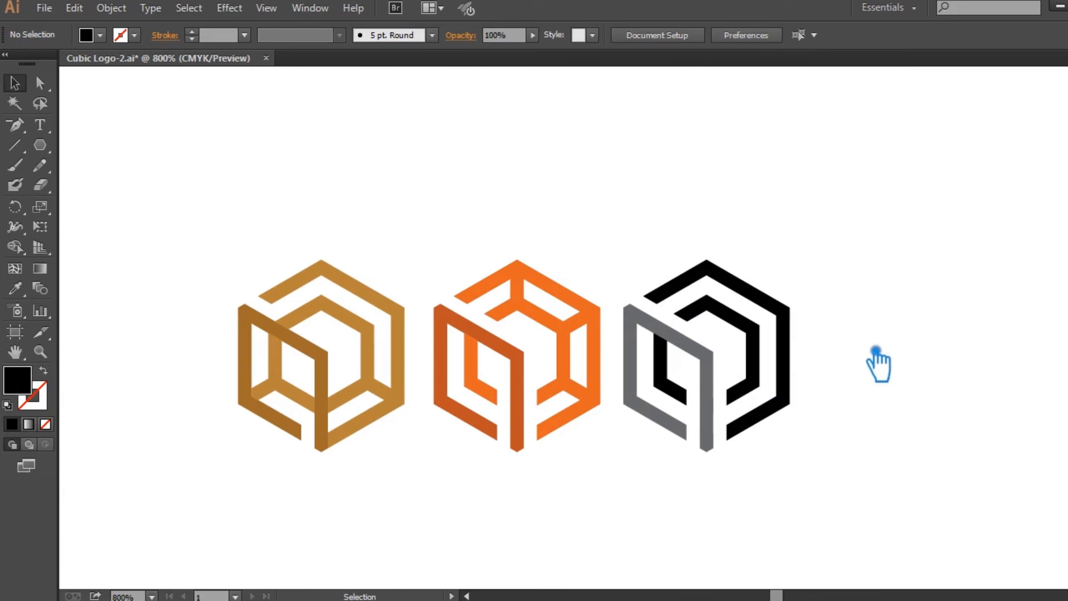
# Apply the first logo's lighter brown to the entire third logo with the Eyedropper
pyautogui.scroll(1, 873, 345)
pyautogui.scroll(-1, 874, 345)
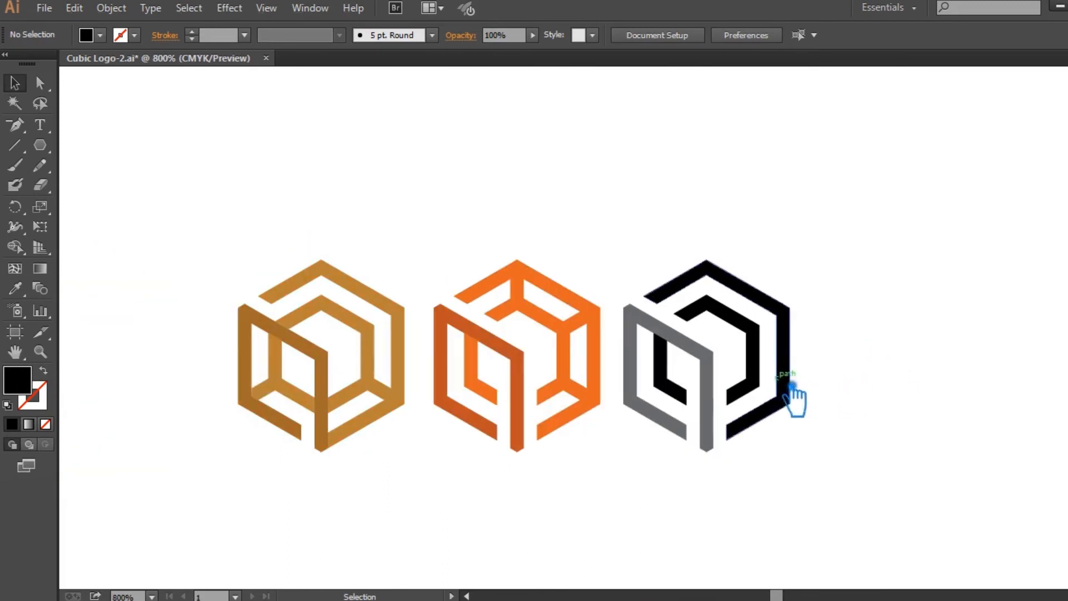
pyautogui.click(776, 369)
pyautogui.press('i')
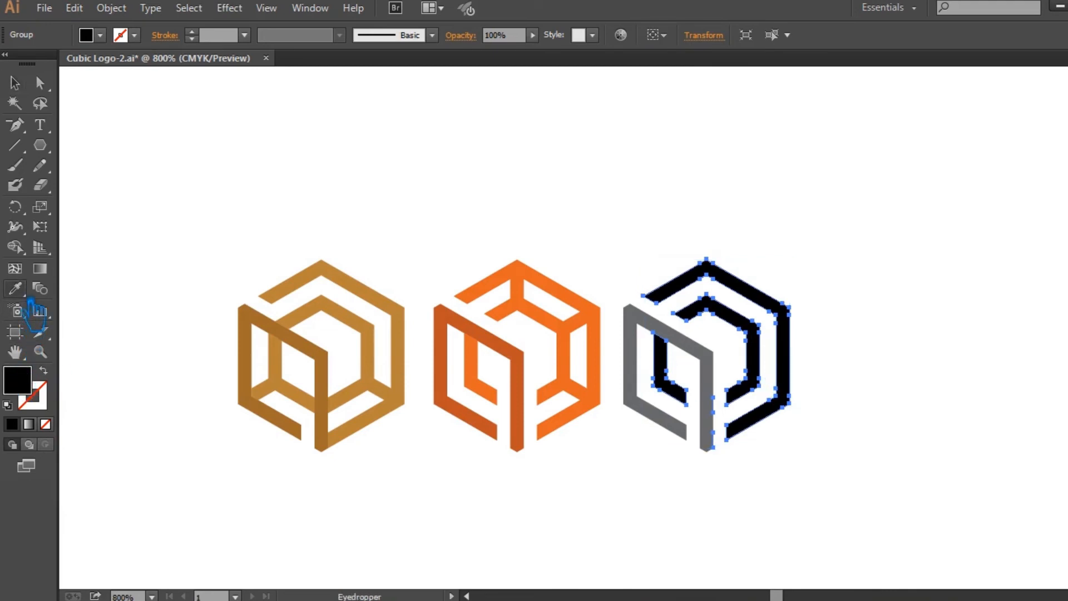
pyautogui.click(15, 83)
pyautogui.moveTo(889, 493); pyautogui.dragTo(689, 267)
pyautogui.click(342, 320)
pyautogui.press('v')
pyautogui.click(605, 171)
# Fill the third logo's hexagon group with blue 155D9E, leaving out the frame
pyautogui.click(783, 323)
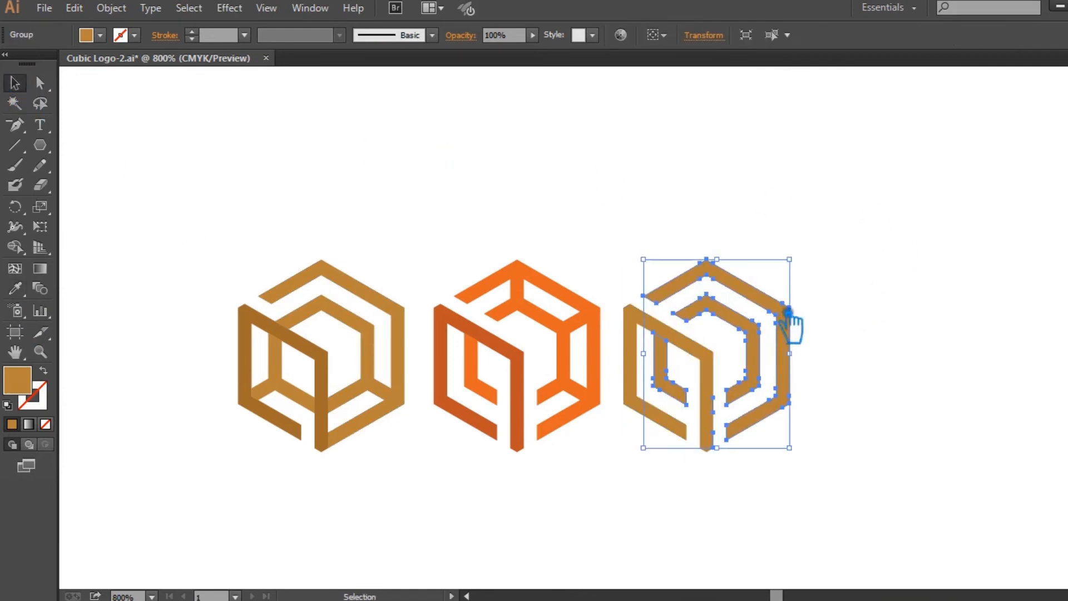
pyautogui.doubleClick(29, 389)
pyautogui.moveTo(904, 291); pyautogui.dragTo(897, 250)
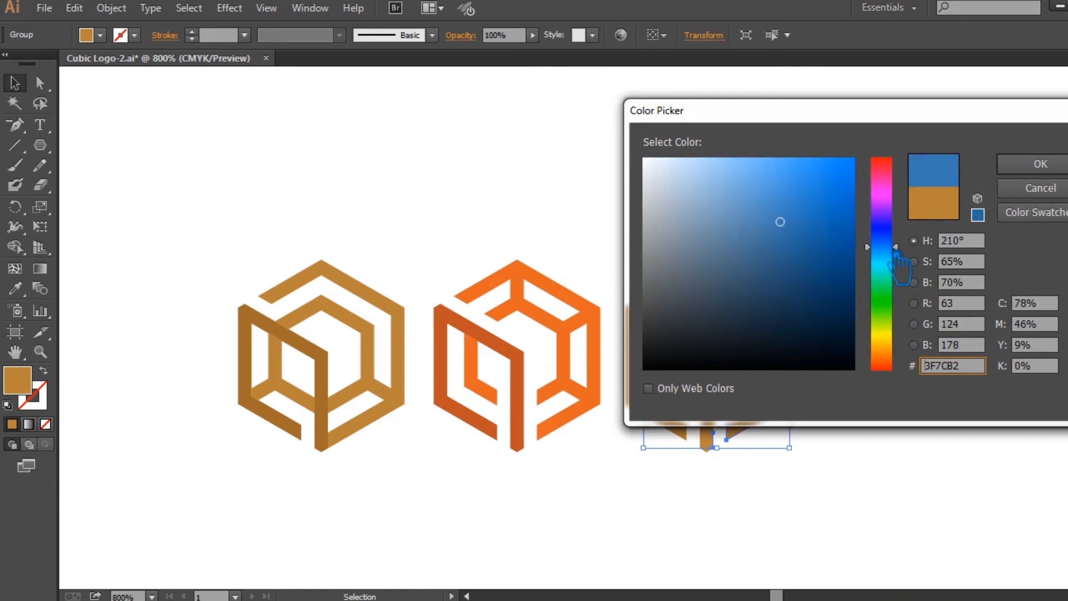
pyautogui.click(829, 248)
pyautogui.click(827, 236)
pyautogui.click(1040, 164)
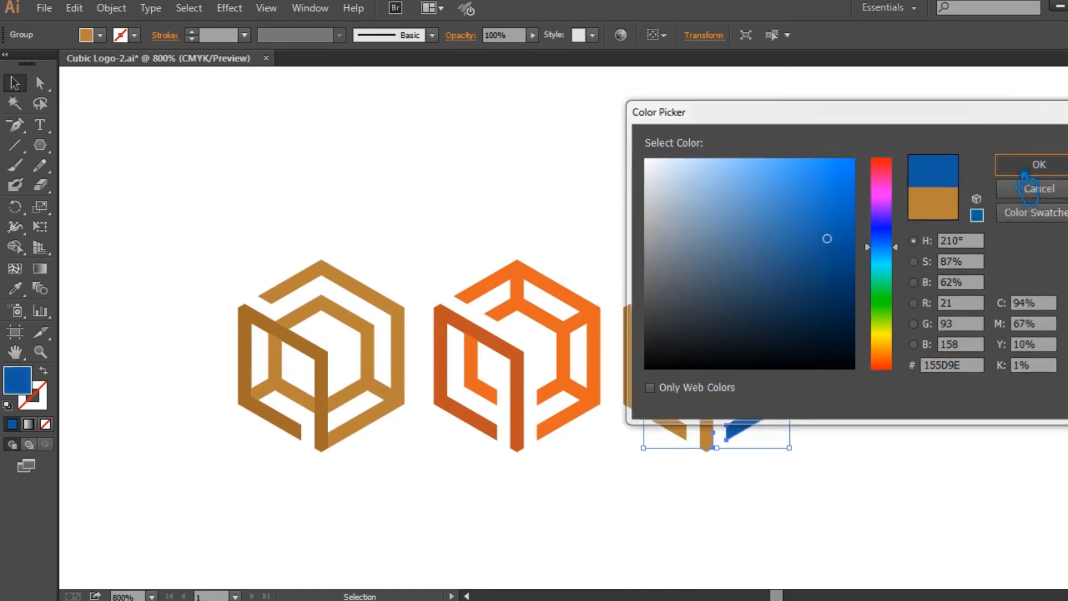
# Apply the third logo's blue to its frame with the Eyedropper
pyautogui.click(902, 278)
pyautogui.click(707, 383)
pyautogui.press('i')
pyautogui.click(748, 286)
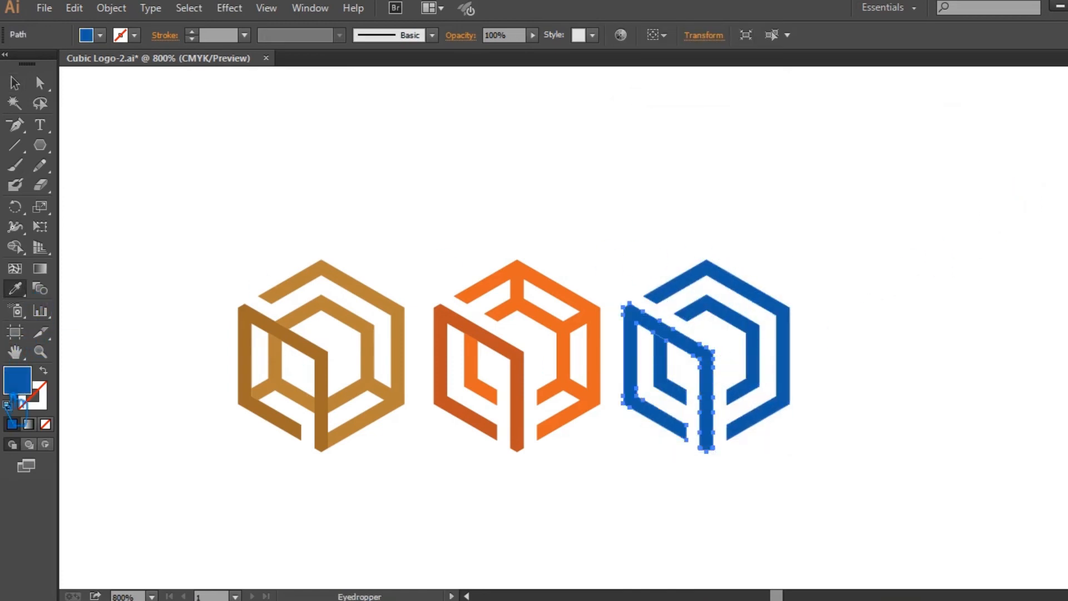
# Darken the fill of the third logo's frame to a deep navy blue
pyautogui.doubleClick(37, 389)
pyautogui.moveTo(847, 266); pyautogui.dragTo(851, 274)
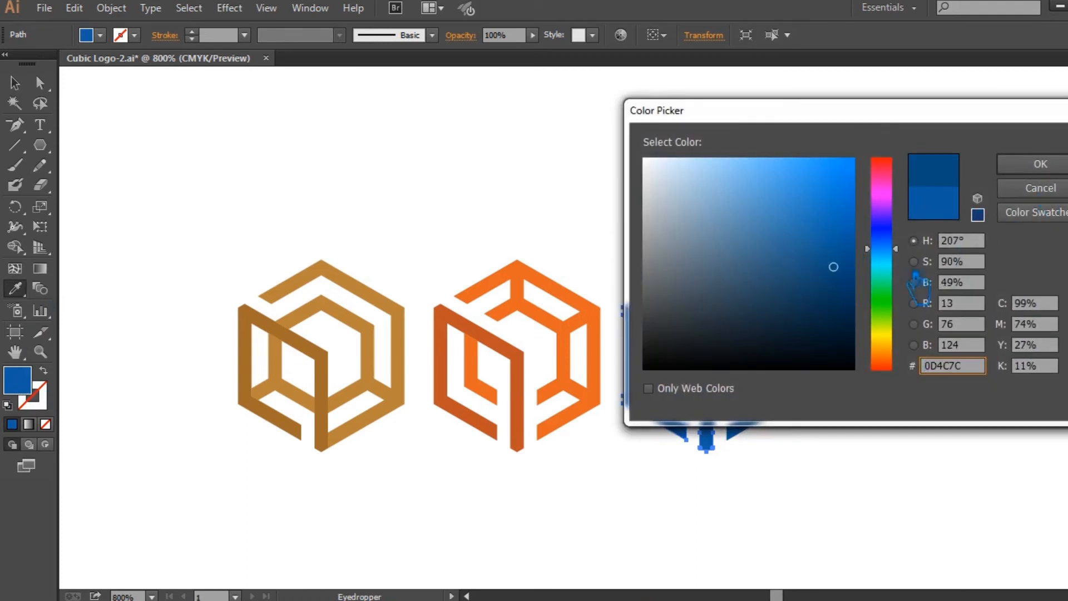
pyautogui.click(1039, 164)
pyautogui.click(17, 84)
pyautogui.click(188, 144)
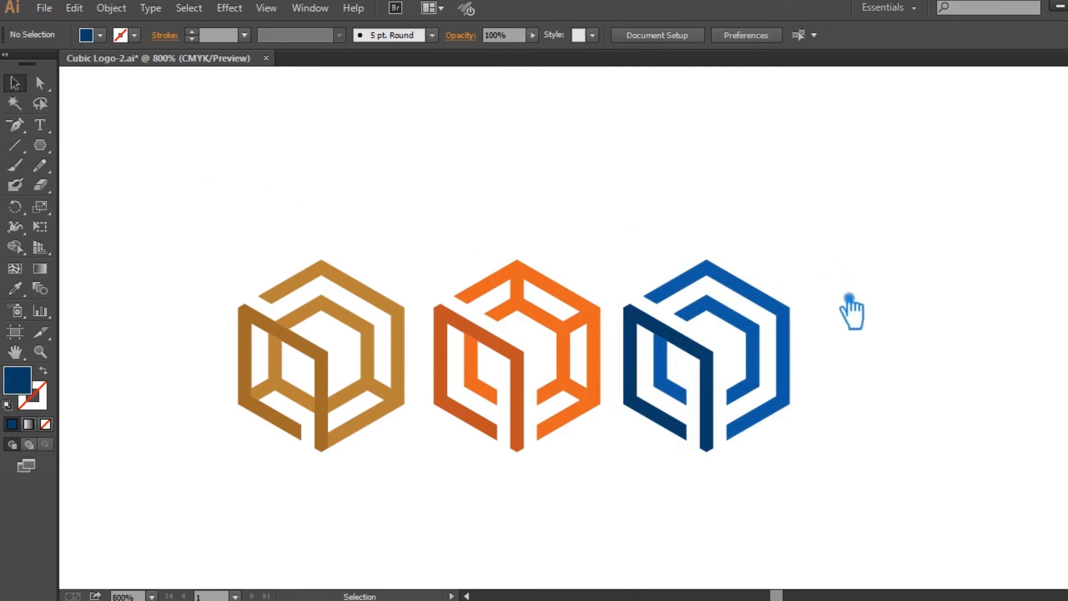
# Group the pieces of the blue, orange and brown logos, making each logo a separate group
pyautogui.moveTo(800, 479); pyautogui.dragTo(699, 354)
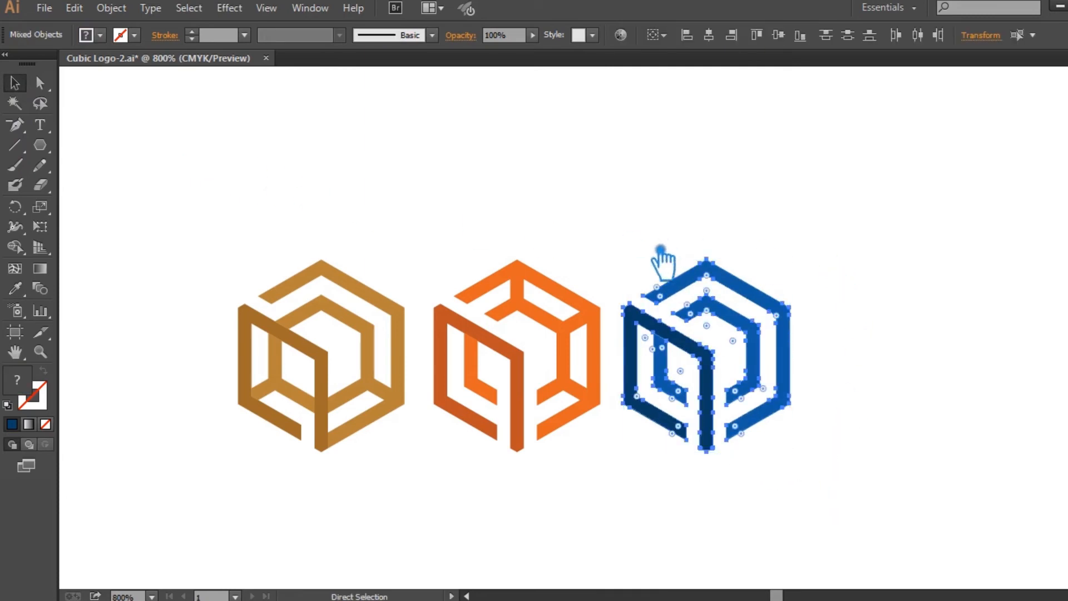
pyautogui.hotkey('ctrl', 'g')
pyautogui.moveTo(590, 482); pyautogui.dragTo(459, 248)
pyautogui.hotkey('ctrl', 'g')
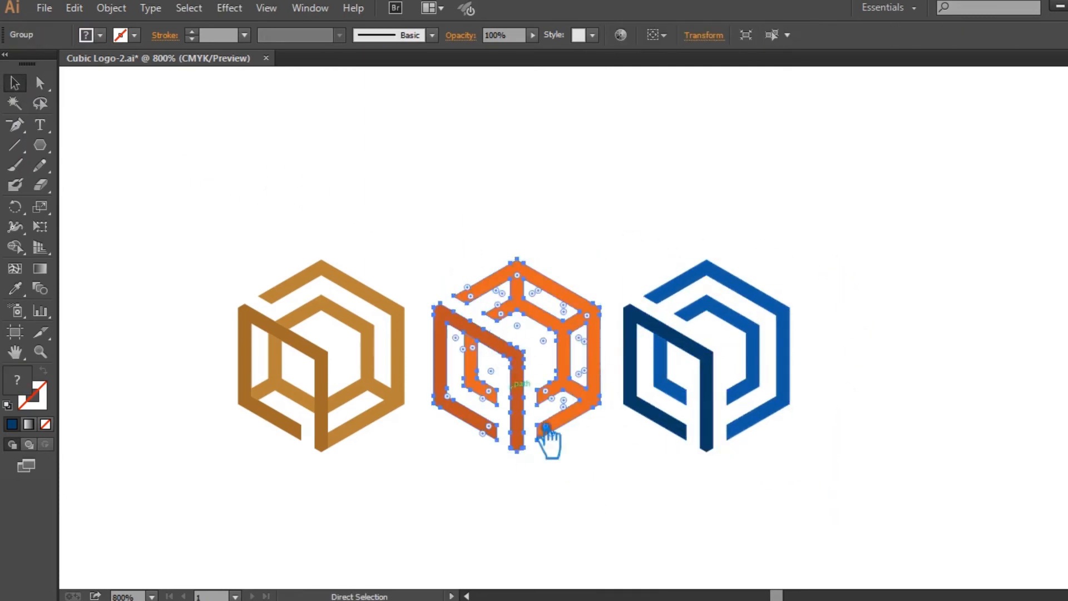
pyautogui.click(610, 490)
pyautogui.moveTo(405, 471); pyautogui.dragTo(289, 310)
pyautogui.hotkey('ctrl', 'g')
pyautogui.click(956, 470)
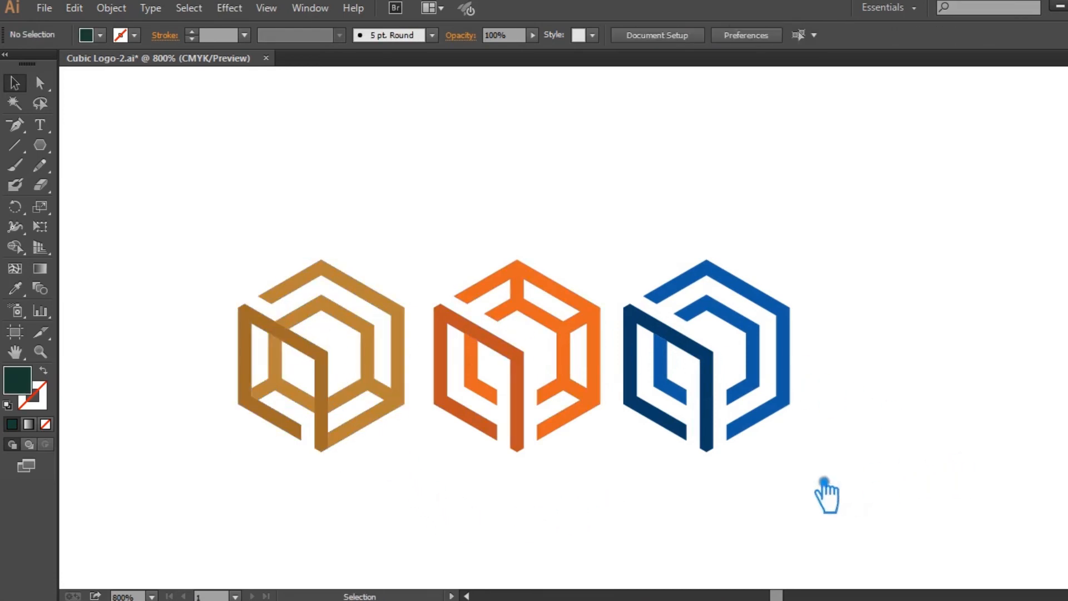
# Distribute the three logos evenly by their horizontal centers and save the file
pyautogui.moveTo(846, 493); pyautogui.dragTo(274, 286)
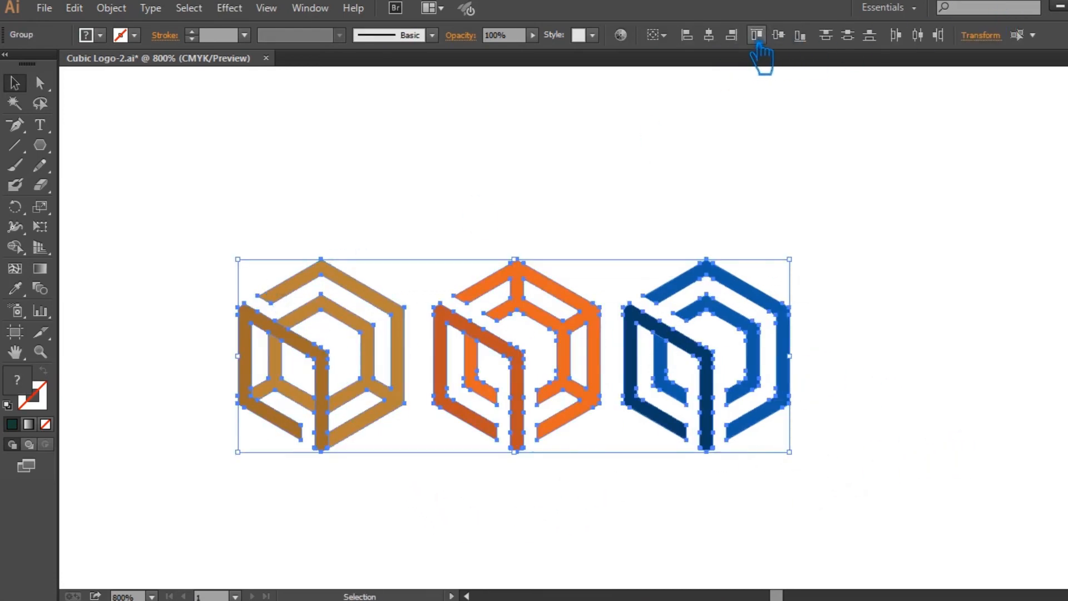
pyautogui.click(917, 36)
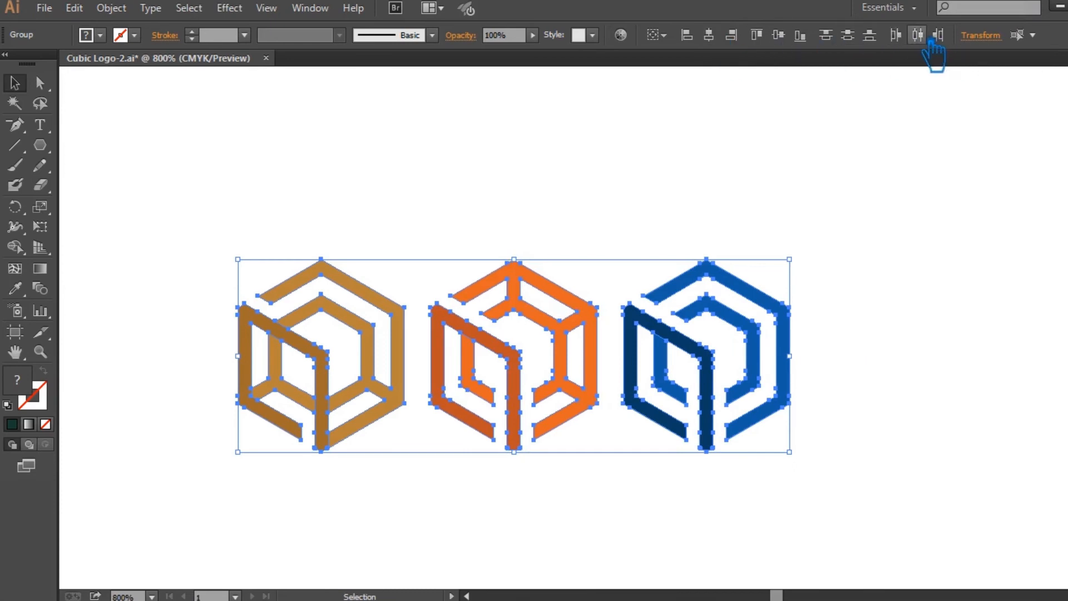
pyautogui.click(915, 344)
pyautogui.moveTo(906, 369); pyautogui.dragTo(914, 356)
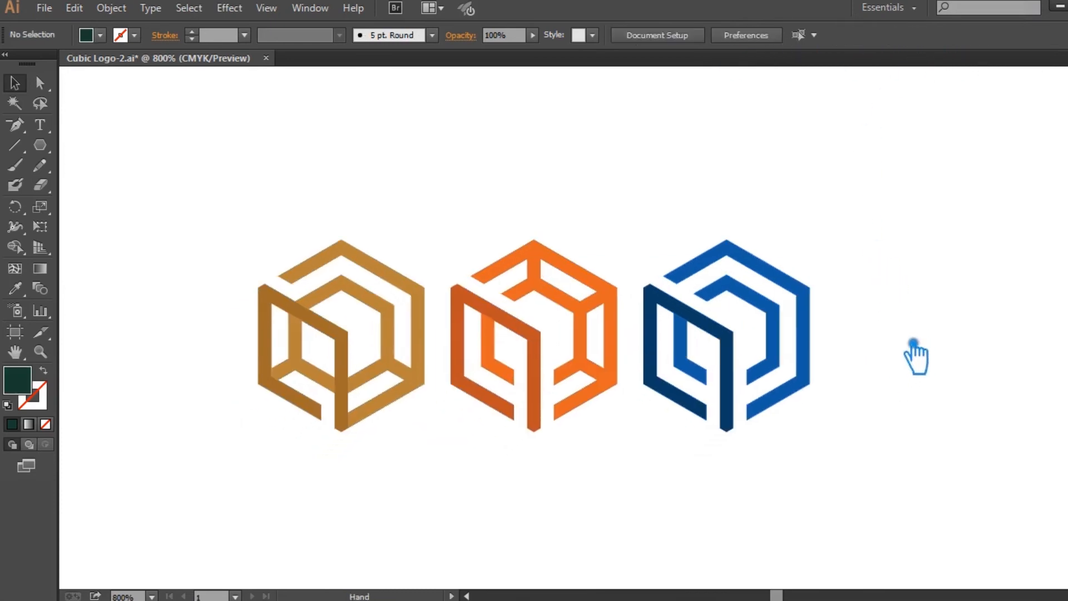
pyautogui.hotkey('ctrl', 's')
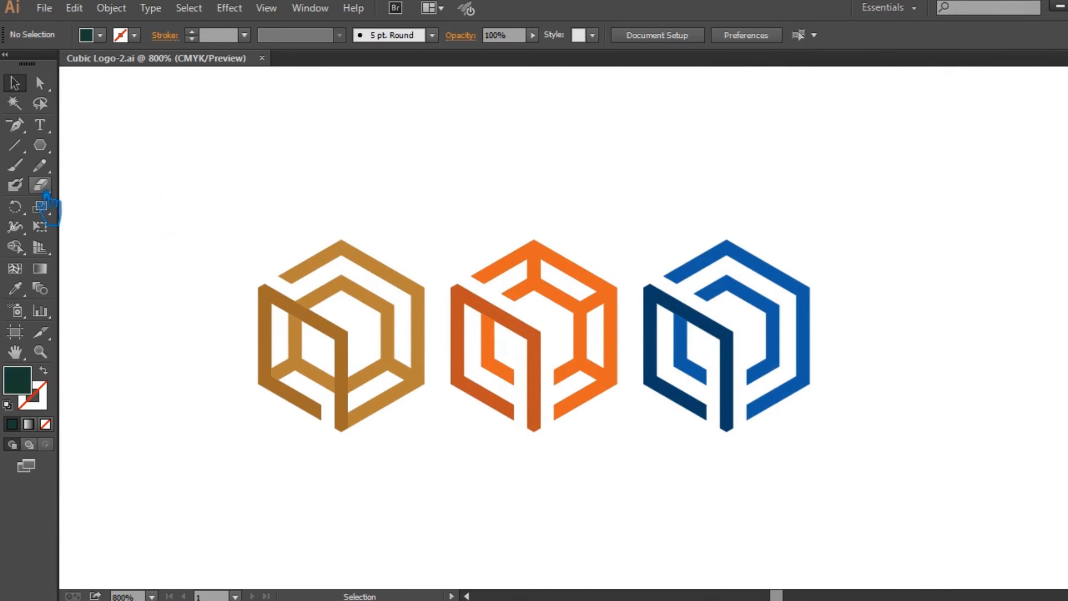
# Apply the first logo's lighter brown to all of its pieces, including the frame, with the Eyedropper
pyautogui.click(40, 348)
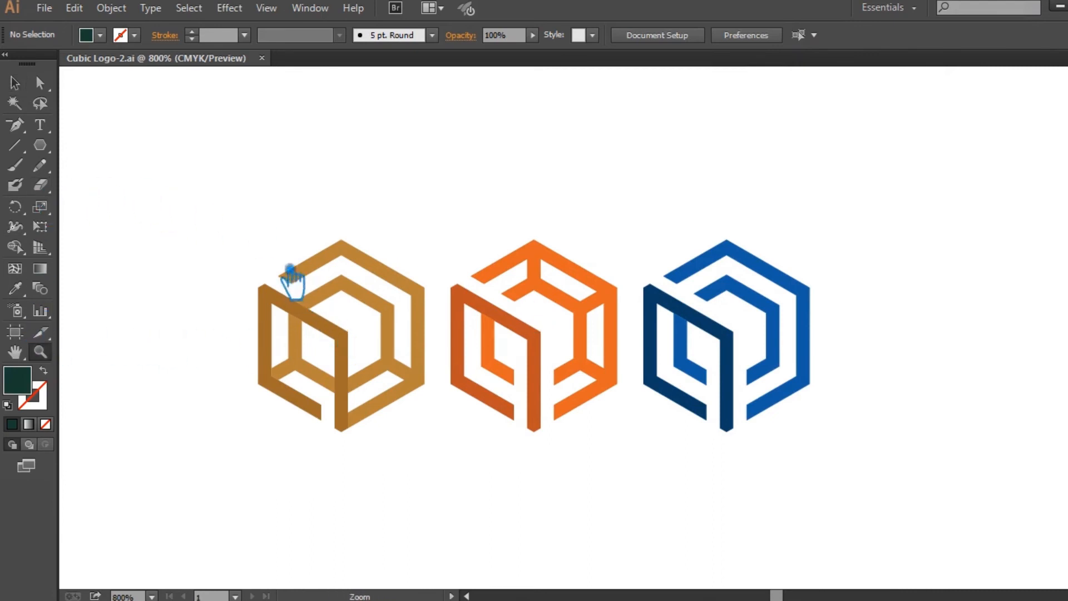
pyautogui.moveTo(187, 199); pyautogui.dragTo(879, 483)
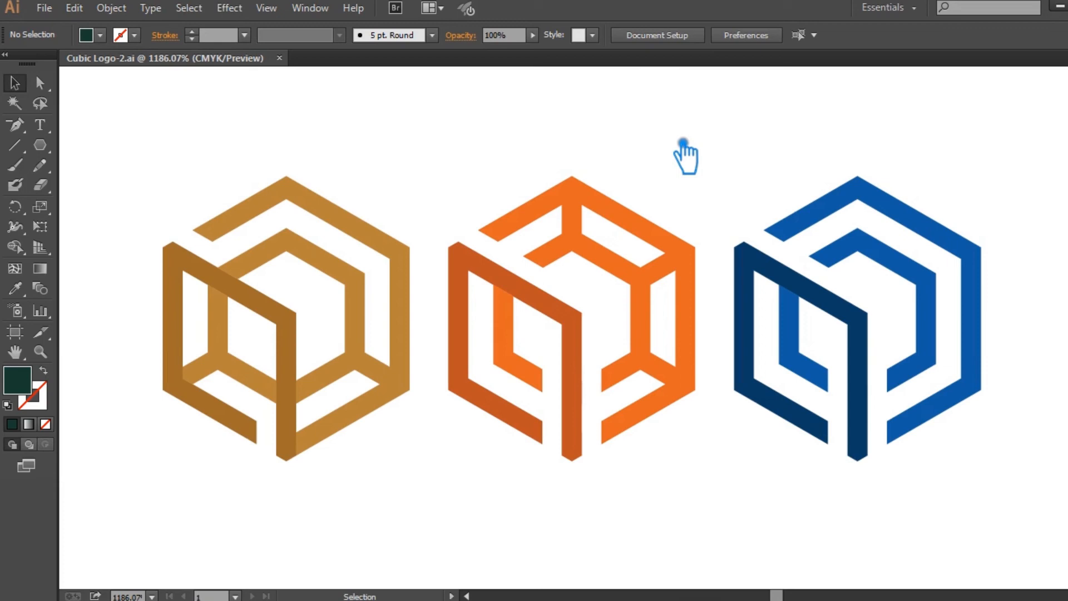
pyautogui.moveTo(396, 504); pyautogui.dragTo(167, 228)
pyautogui.click(16, 288)
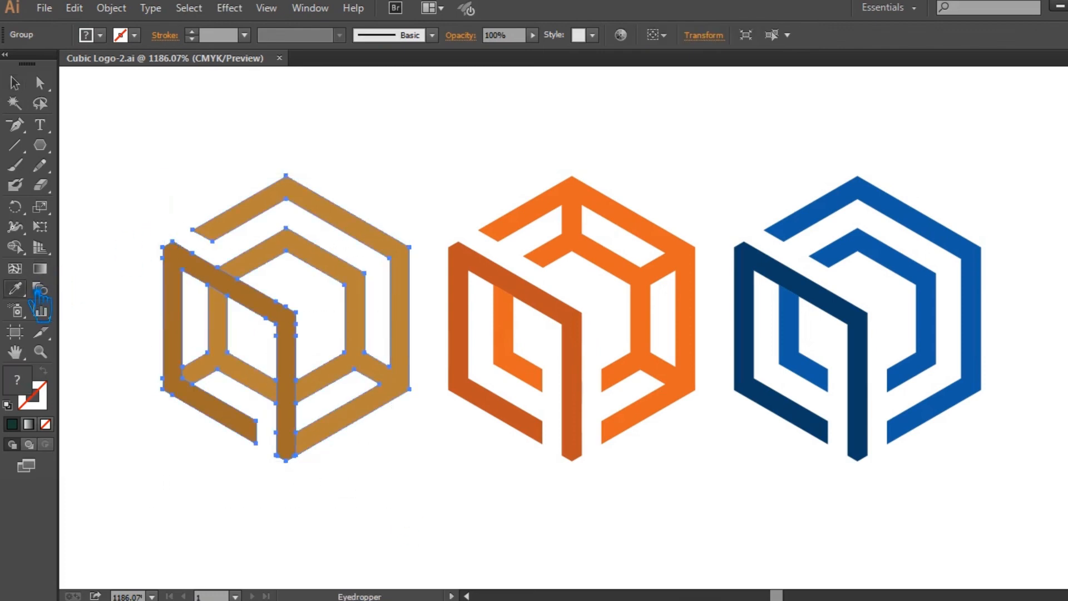
pyautogui.click(251, 238)
pyautogui.press('v')
pyautogui.click(294, 126)
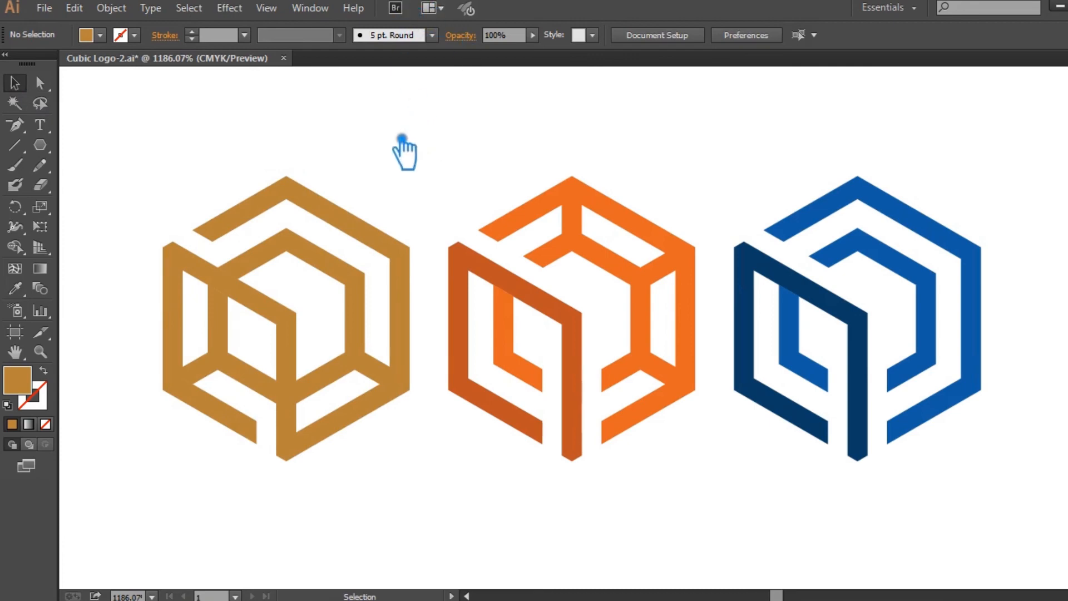
# Unite the first logo's brown pieces into one shape with Pathfinder
pyautogui.click(311, 364)
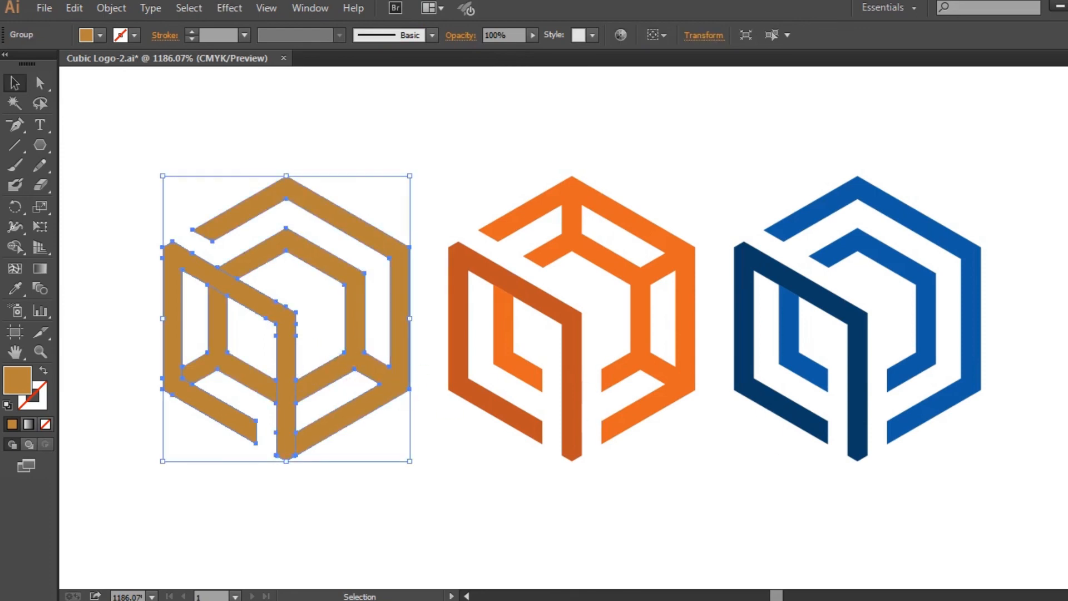
pyautogui.hotkey('ctrl', 'shift', 'F9')
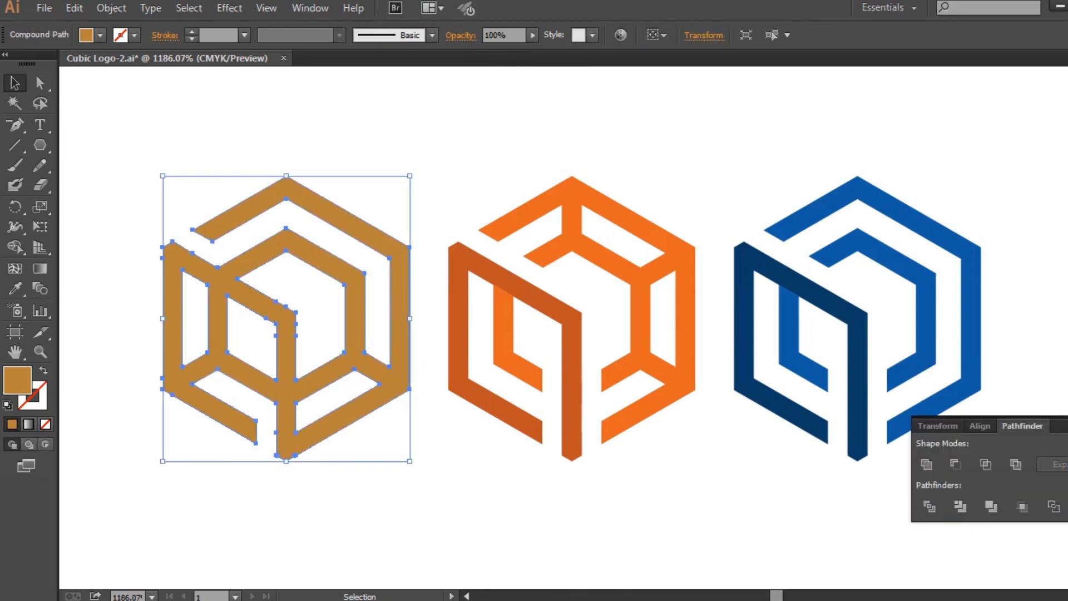
pyautogui.hotkey('ctrl', 'shift', 'F9')
pyautogui.click(768, 495)
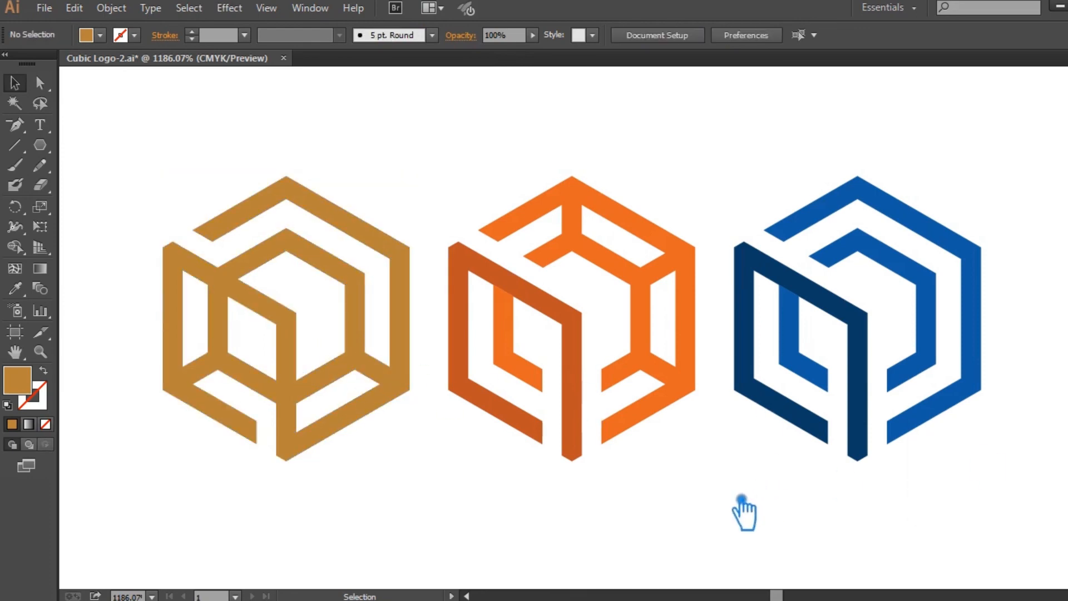
# Delete the redundant anchor points around the frame's central corner inside the first logo
pyautogui.click(305, 356)
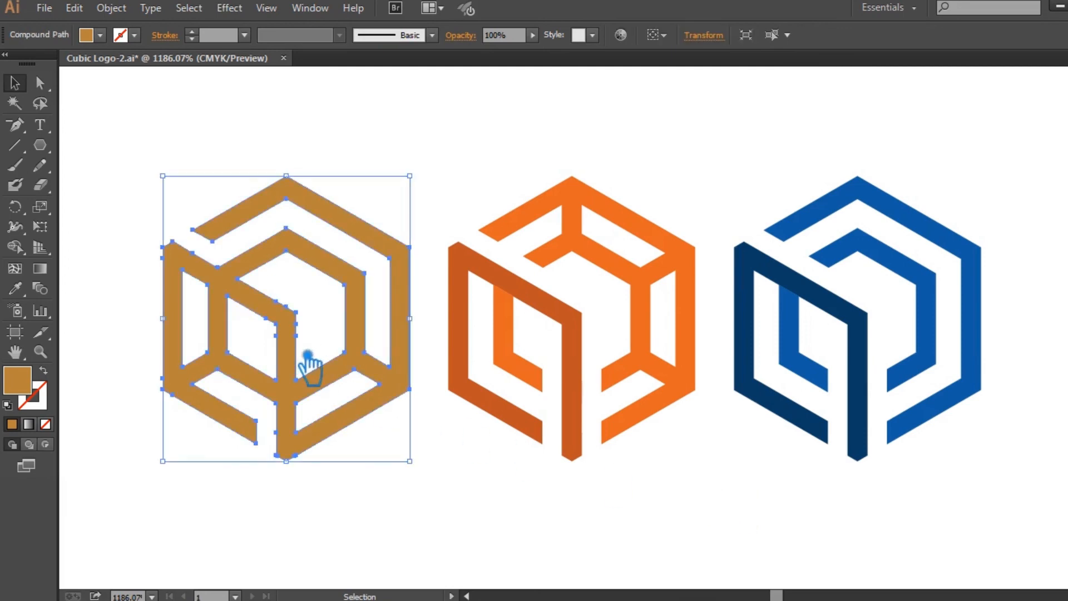
pyautogui.press('p')
pyautogui.keyDown('ctrl'); pyautogui.click(286, 317); pyautogui.keyUp('ctrl')
pyautogui.click(286, 307)
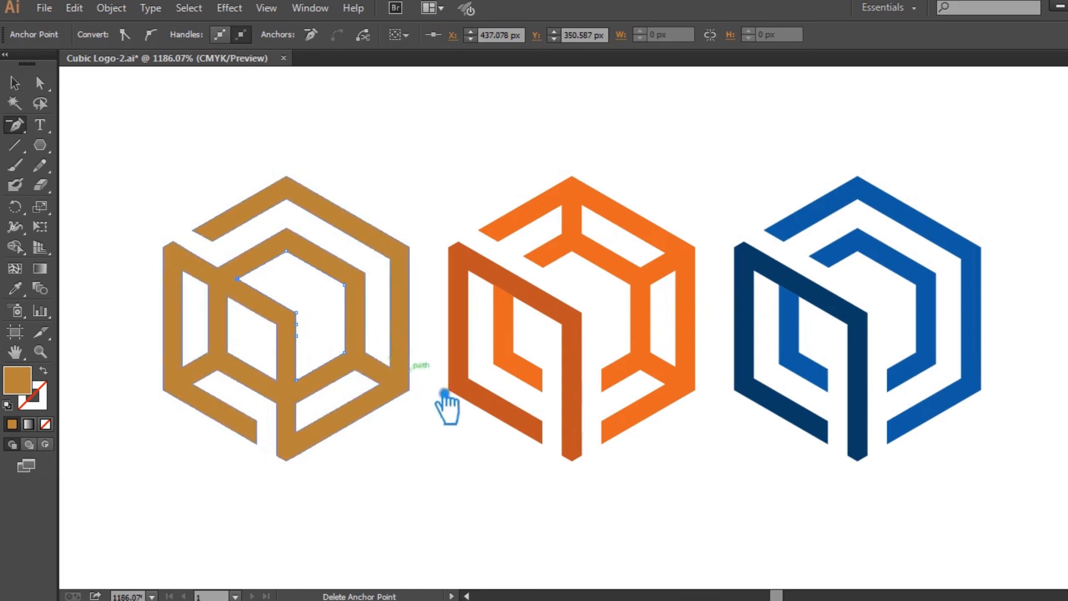
pyautogui.click(295, 325)
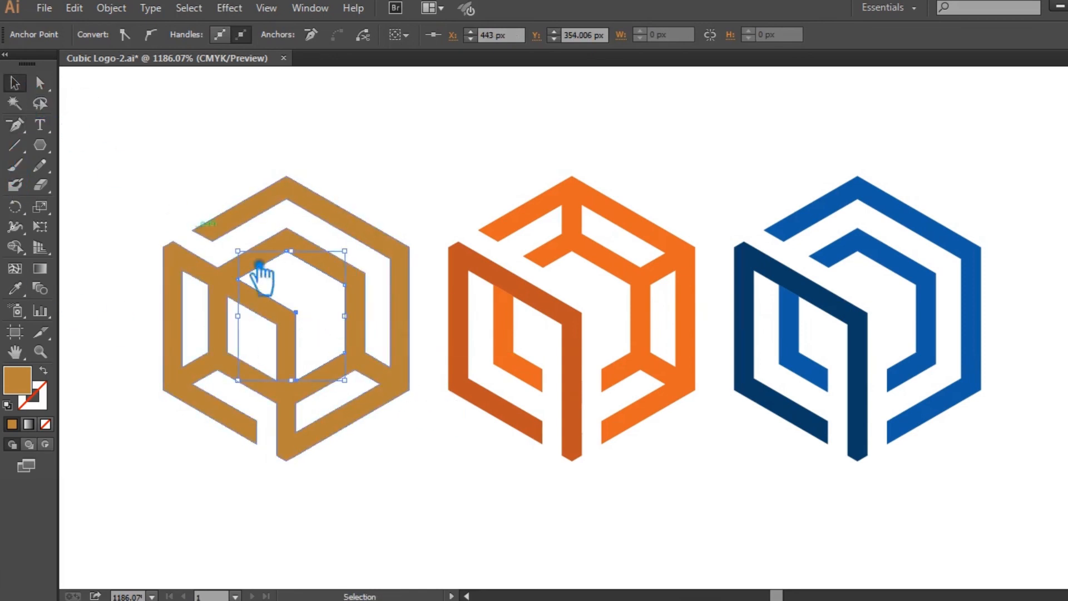
pyautogui.click(278, 328)
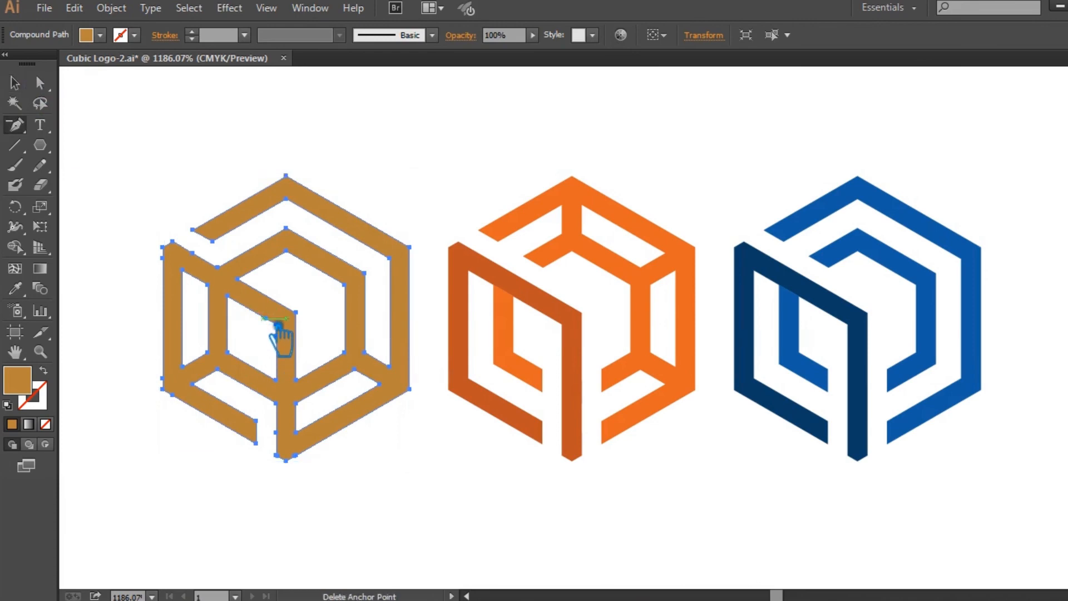
pyautogui.click(278, 324)
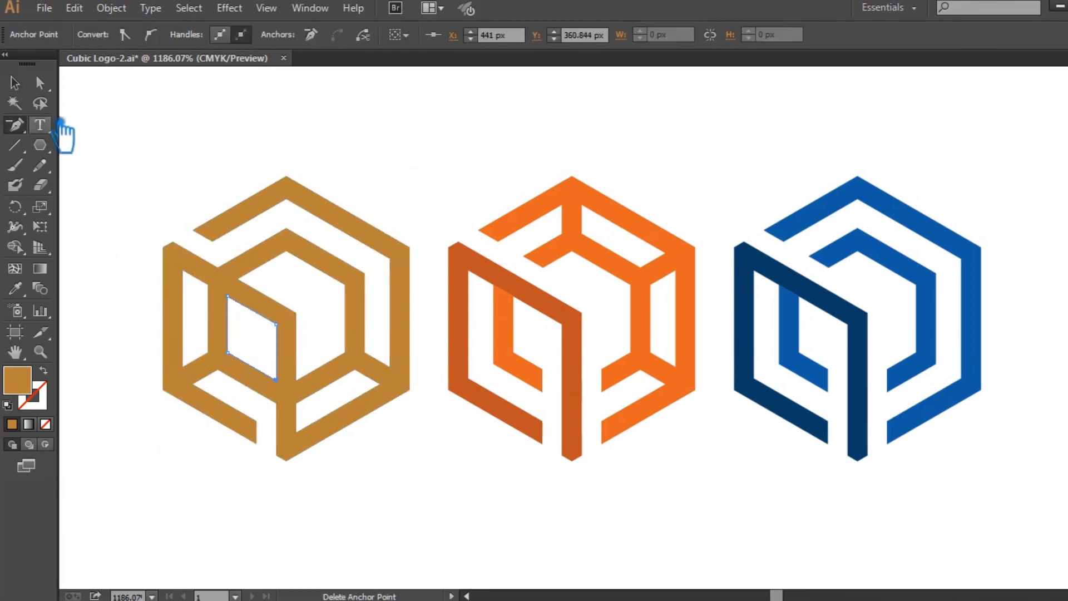
# Delete the redundant anchor points at the upper-left, lower-left and bottom corners of the first logo's frame, keeping the corners' shape
pyautogui.click(233, 374)
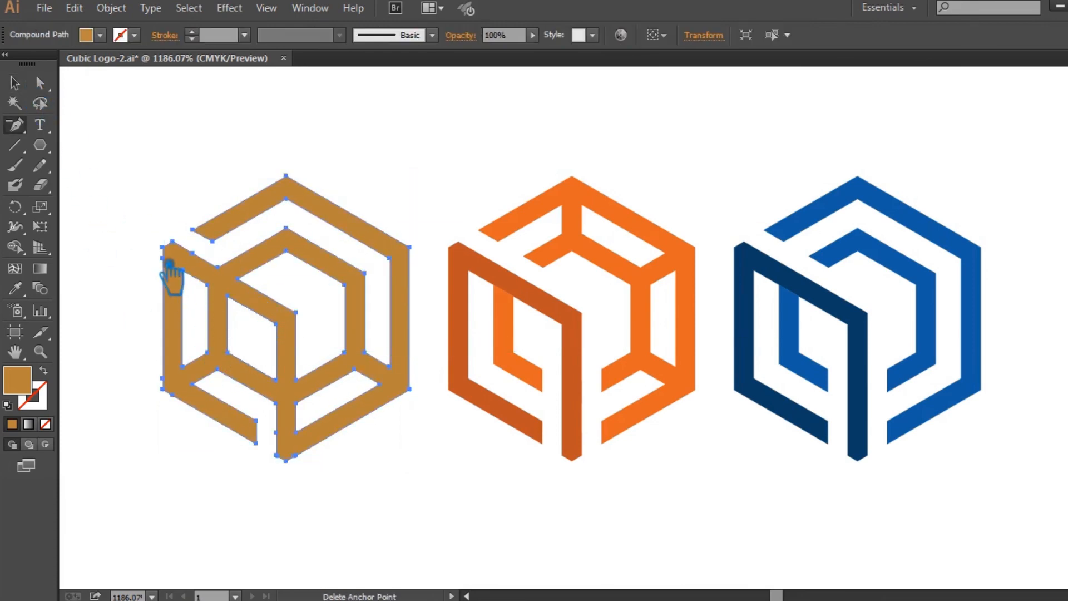
pyautogui.moveTo(175, 265); pyautogui.dragTo(216, 257)
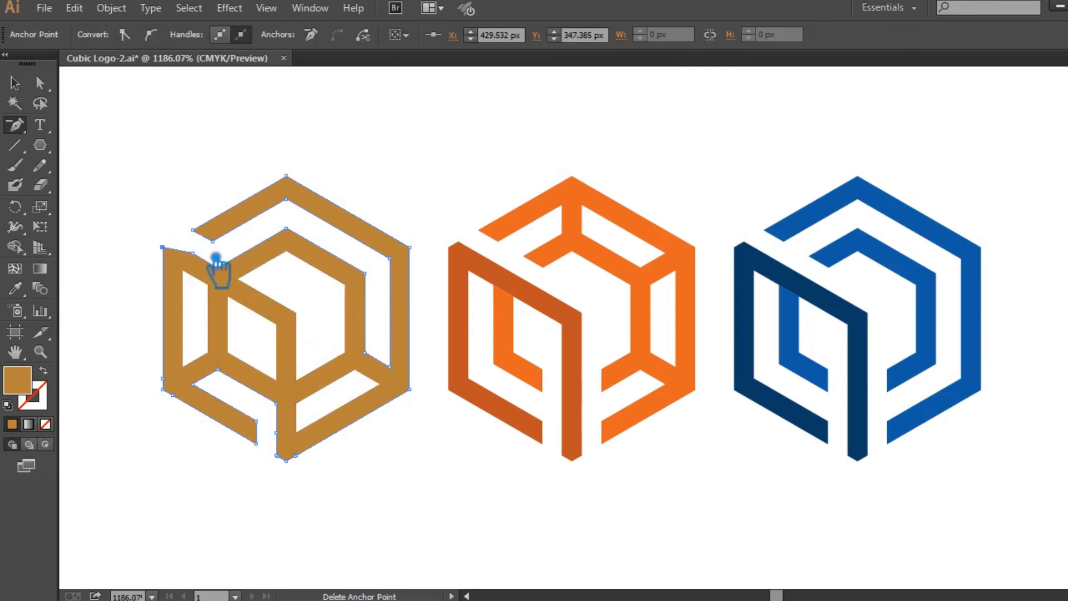
pyautogui.hotkey('ctrl', 'z')
pyautogui.click(214, 267)
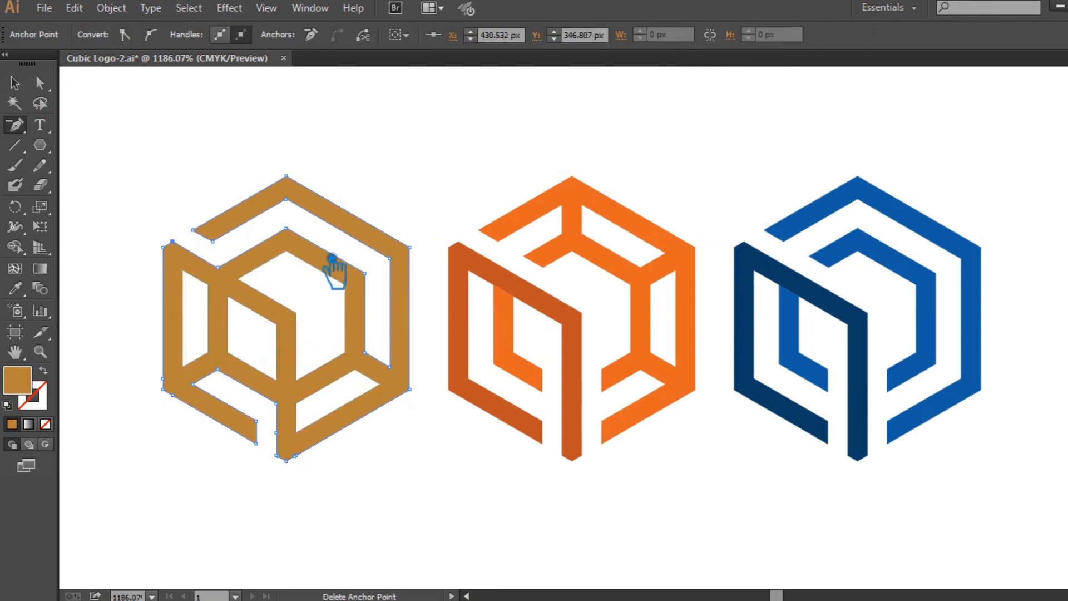
pyautogui.click(163, 378)
pyautogui.click(173, 395)
pyautogui.click(295, 455)
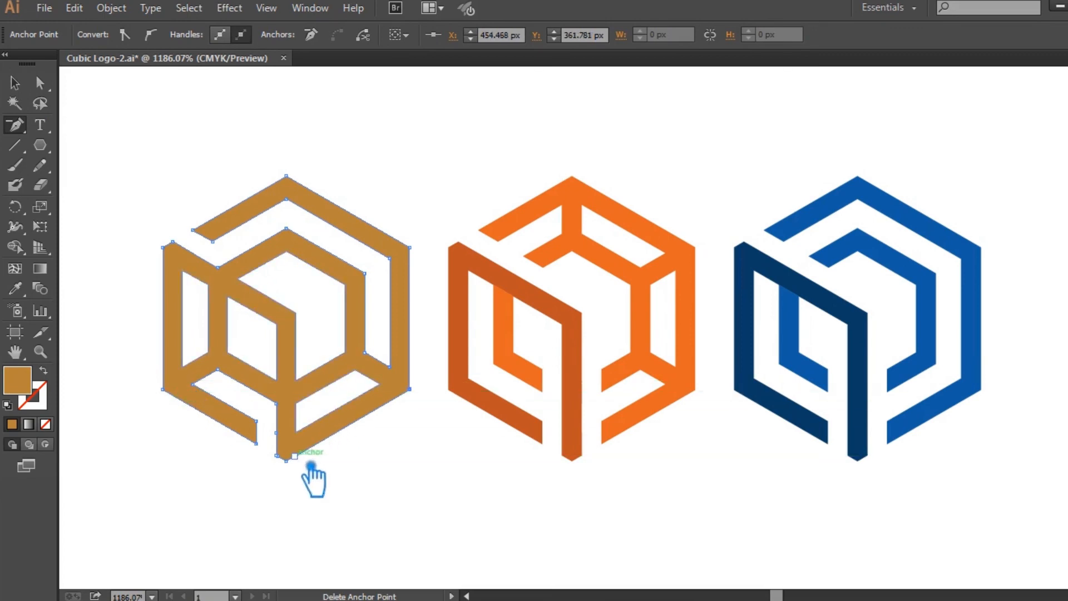
pyautogui.click(276, 433)
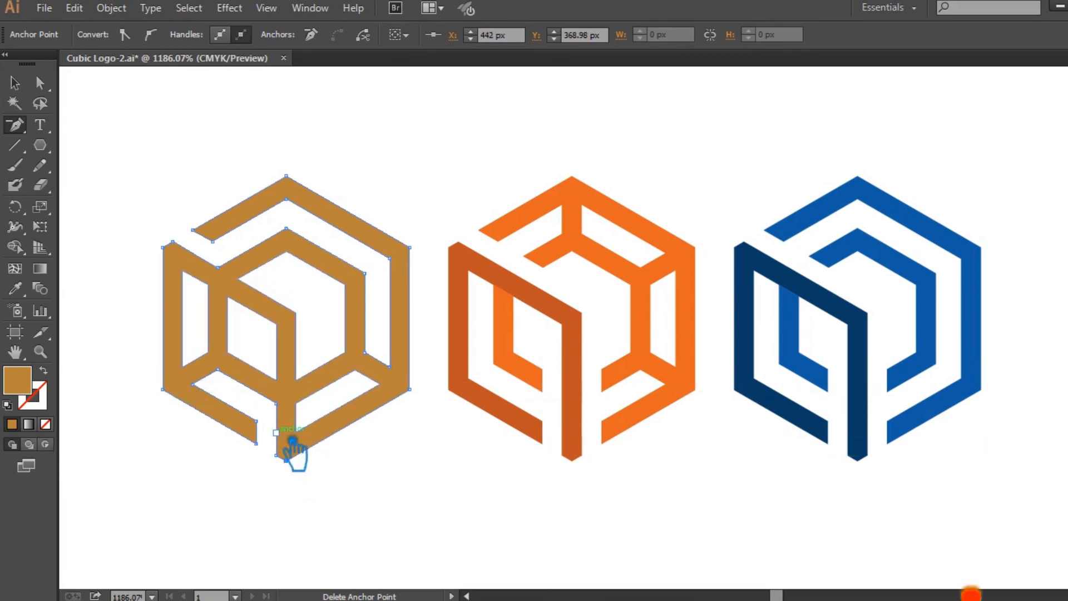
pyautogui.press('v')
pyautogui.click(437, 419)
pyautogui.click(359, 373)
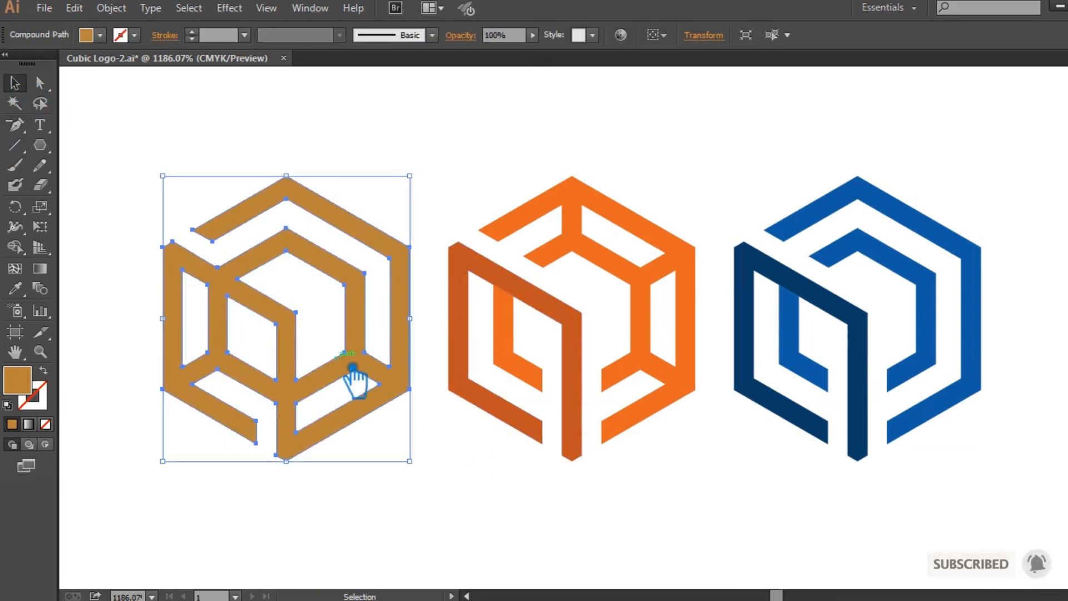
pyautogui.click(443, 486)
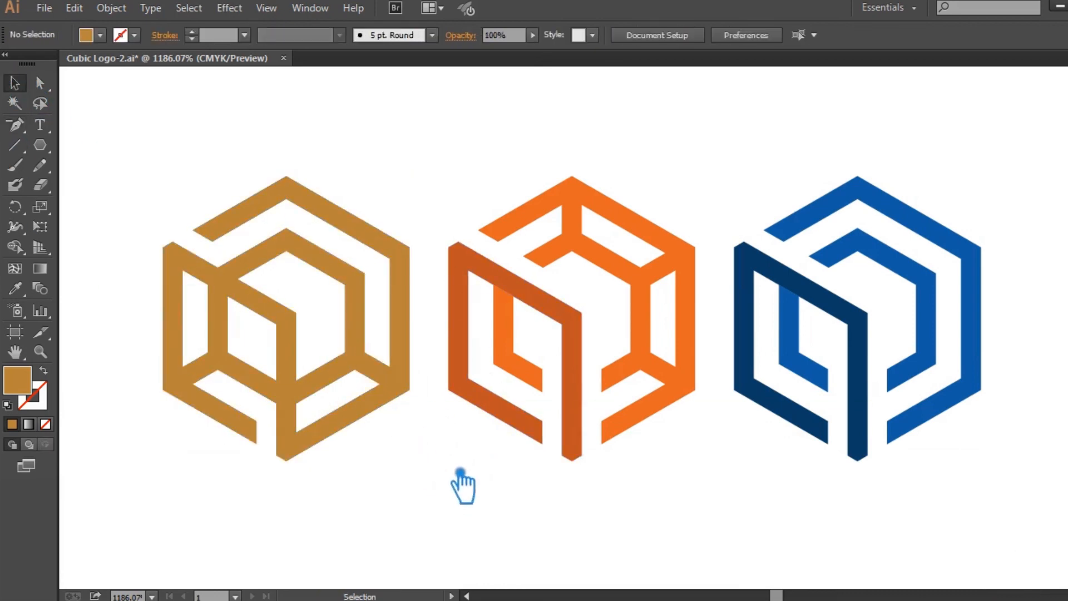
pyautogui.moveTo(737, 528); pyautogui.dragTo(721, 534)
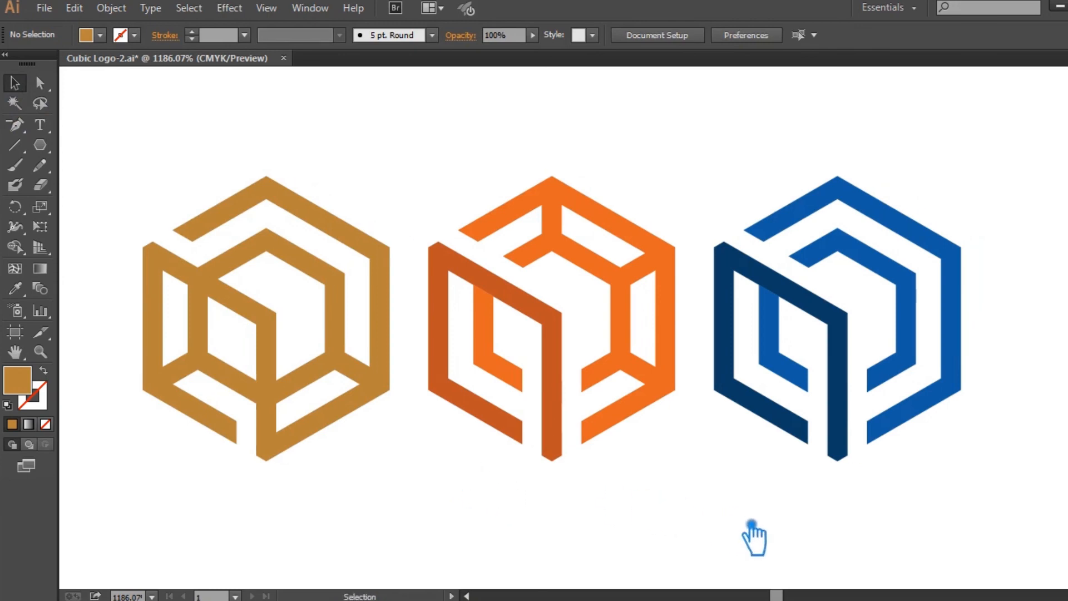